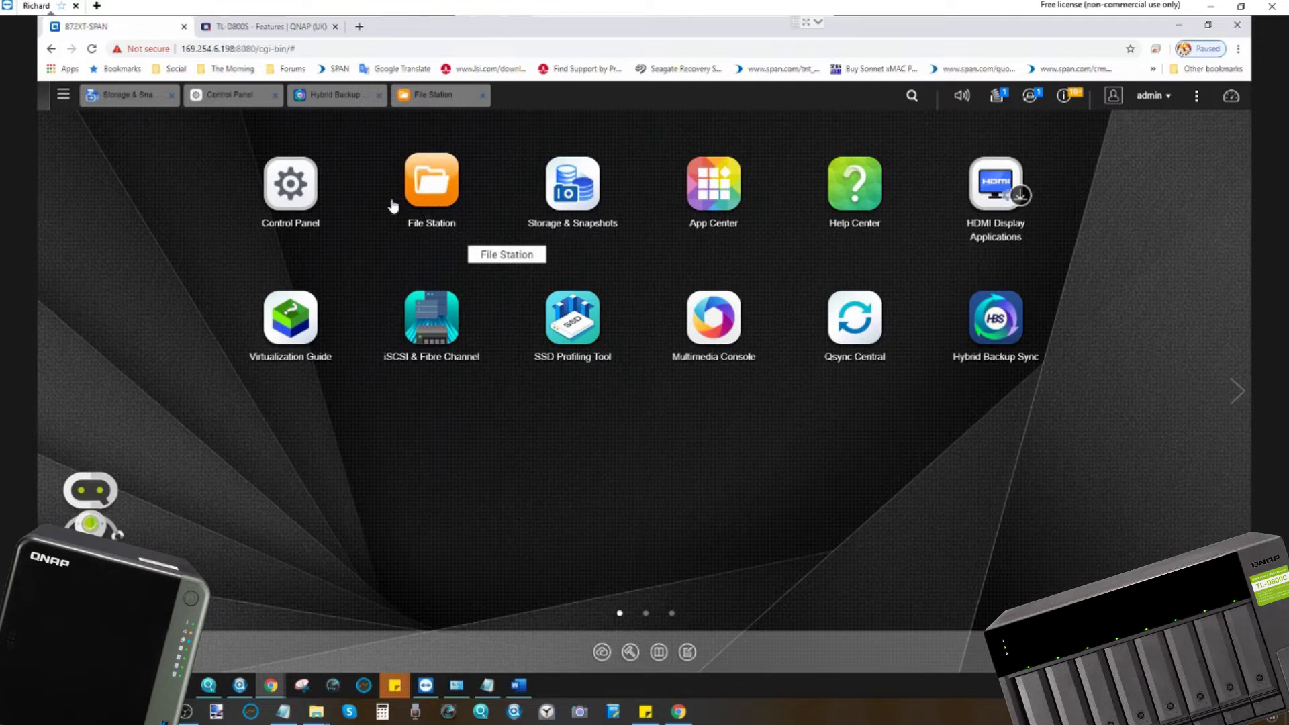
- Scroll the TL-D800S product page back to its top, then return to the NAS desktop
{"action": "left_click", "coordinate": [244, 28]}
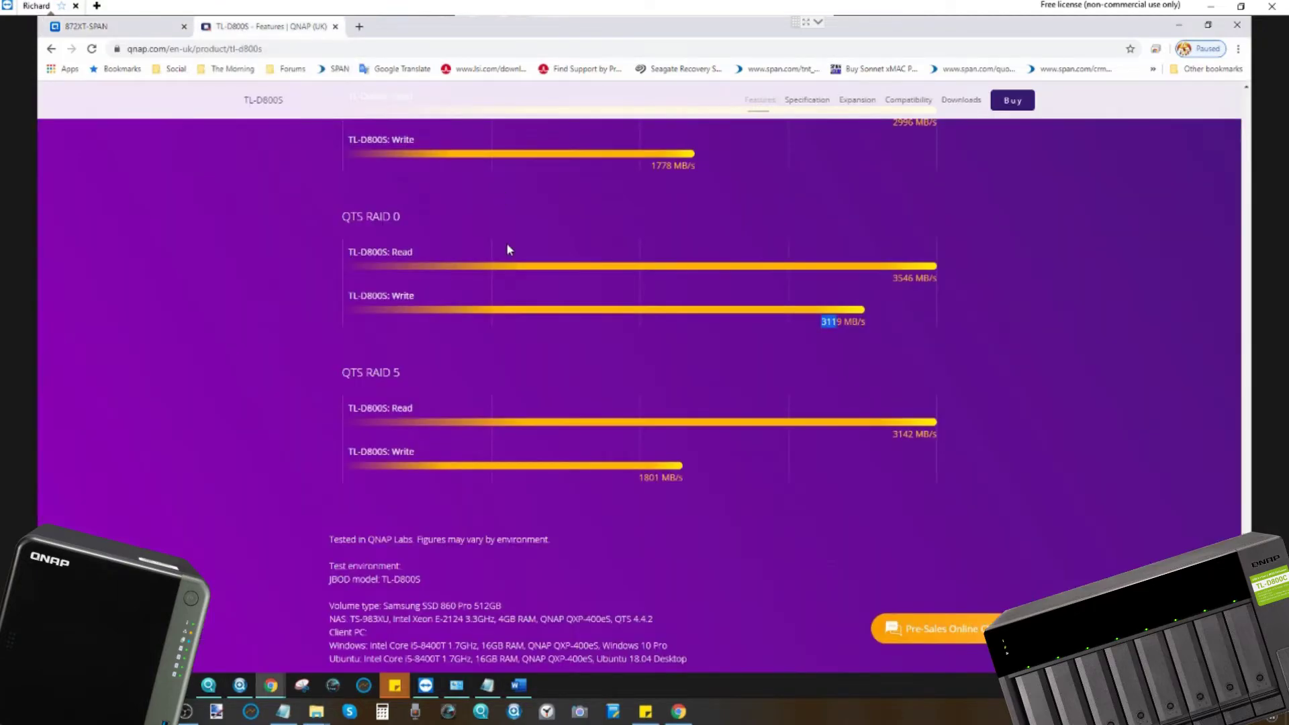
{"action": "scroll", "coordinate": [508, 250], "scroll_direction": "up", "scroll_amount": 15}
{"action": "scroll", "coordinate": [730, 291], "scroll_direction": "up", "scroll_amount": 10}
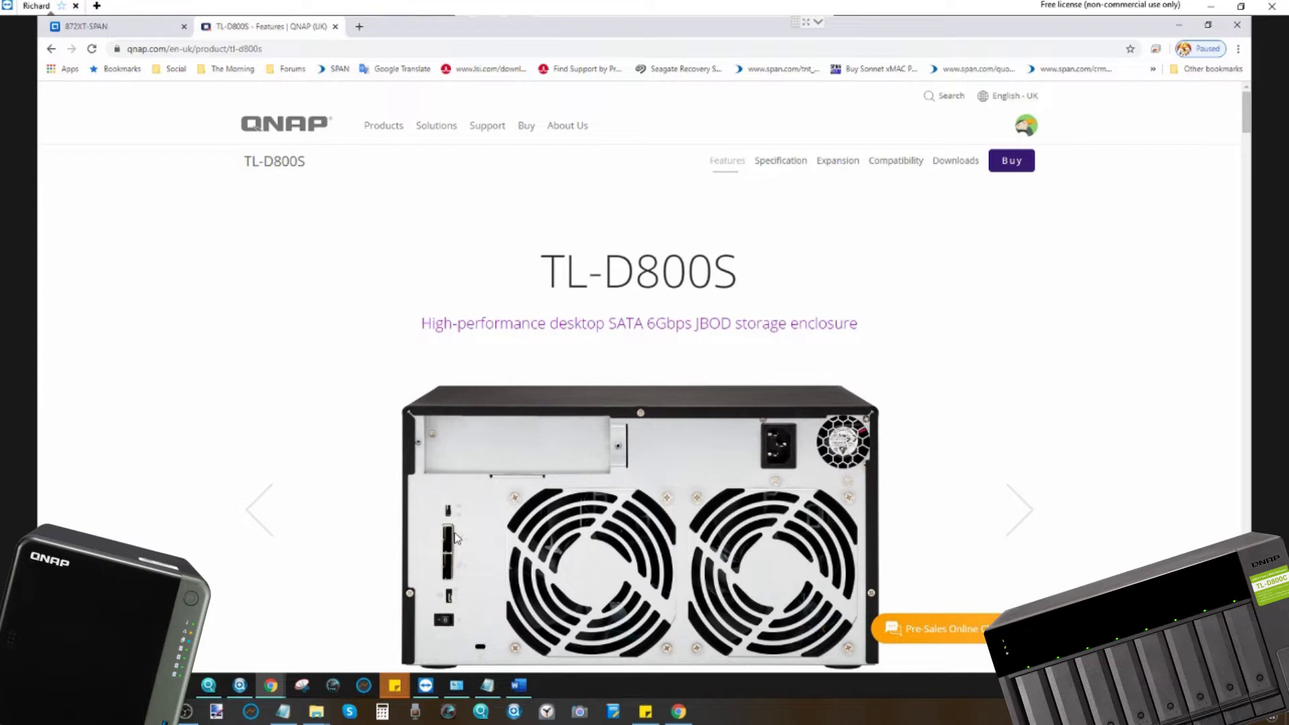
{"action": "left_click", "coordinate": [132, 28]}
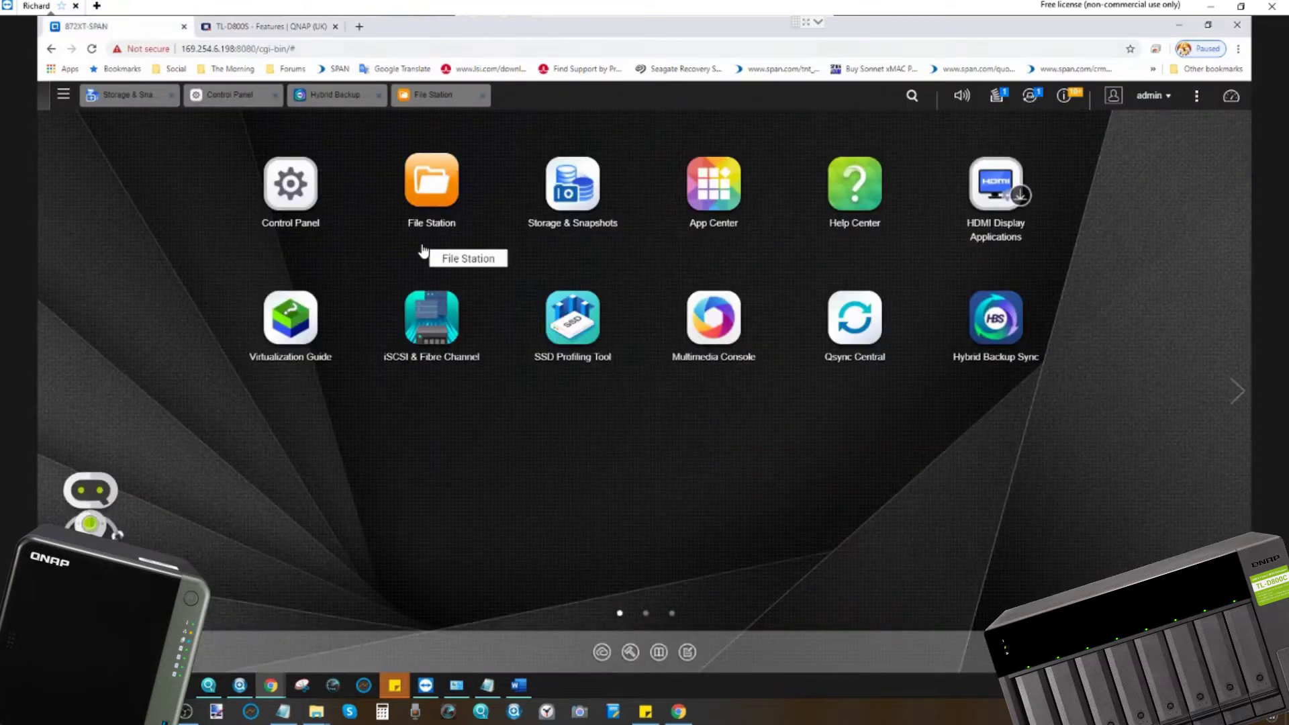
- Bring up Hybrid Backup Sync 3 from the taskbar, then minimise it to reveal the desktop
{"action": "left_click", "coordinate": [327, 96]}
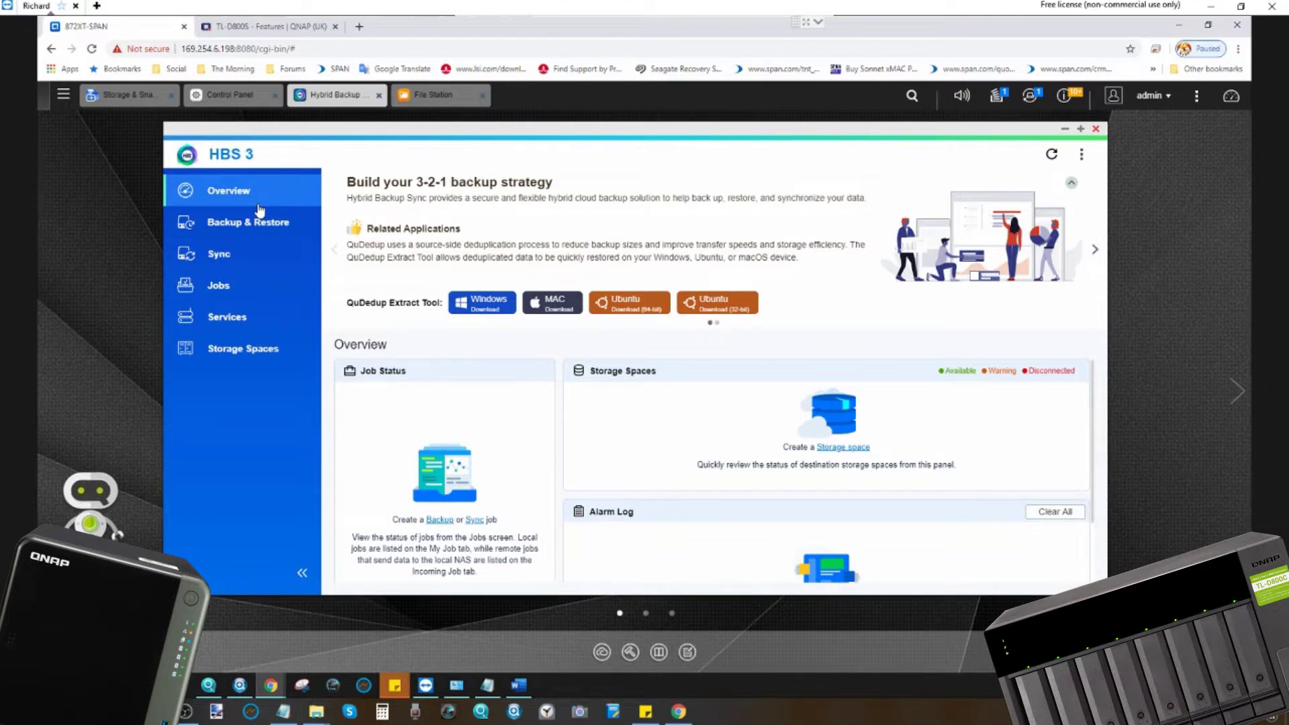
{"action": "left_click", "coordinate": [1066, 129]}
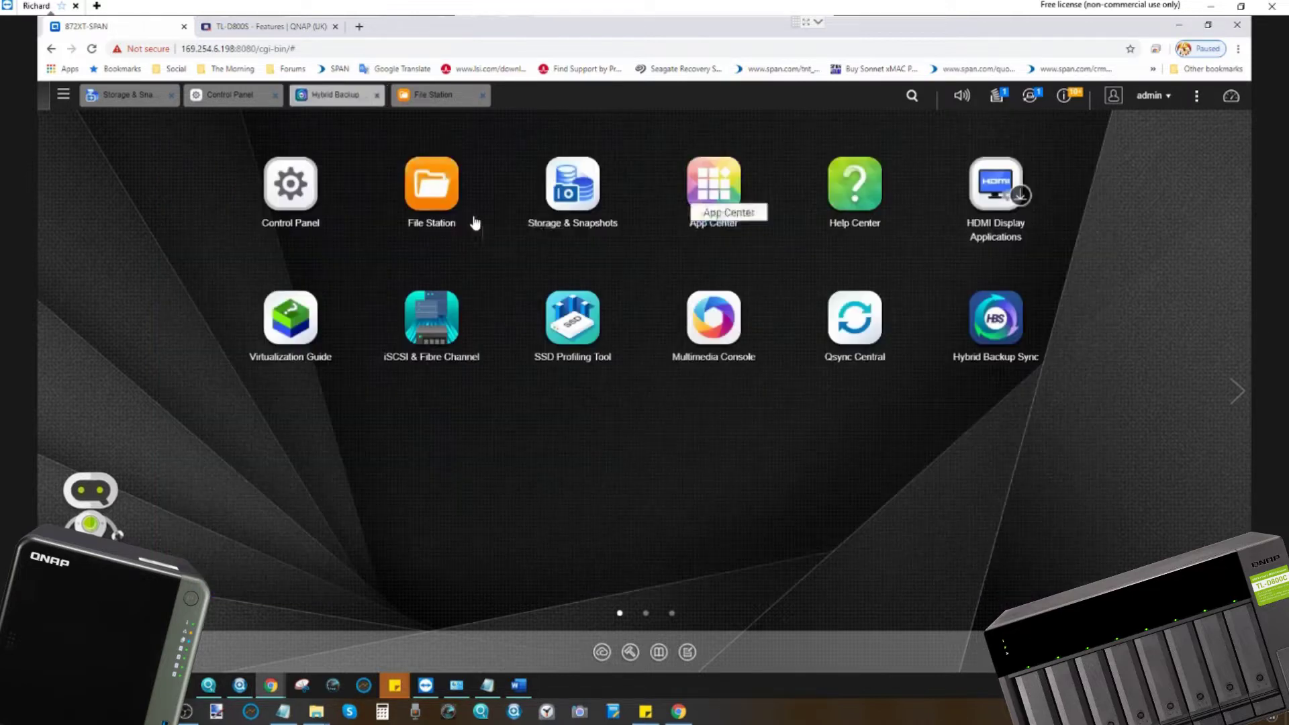
- Read the TL-D800S page down to the QXP PCIe cards, highlighting 'D800S', then return to the desktop
{"action": "left_click", "coordinate": [269, 27]}
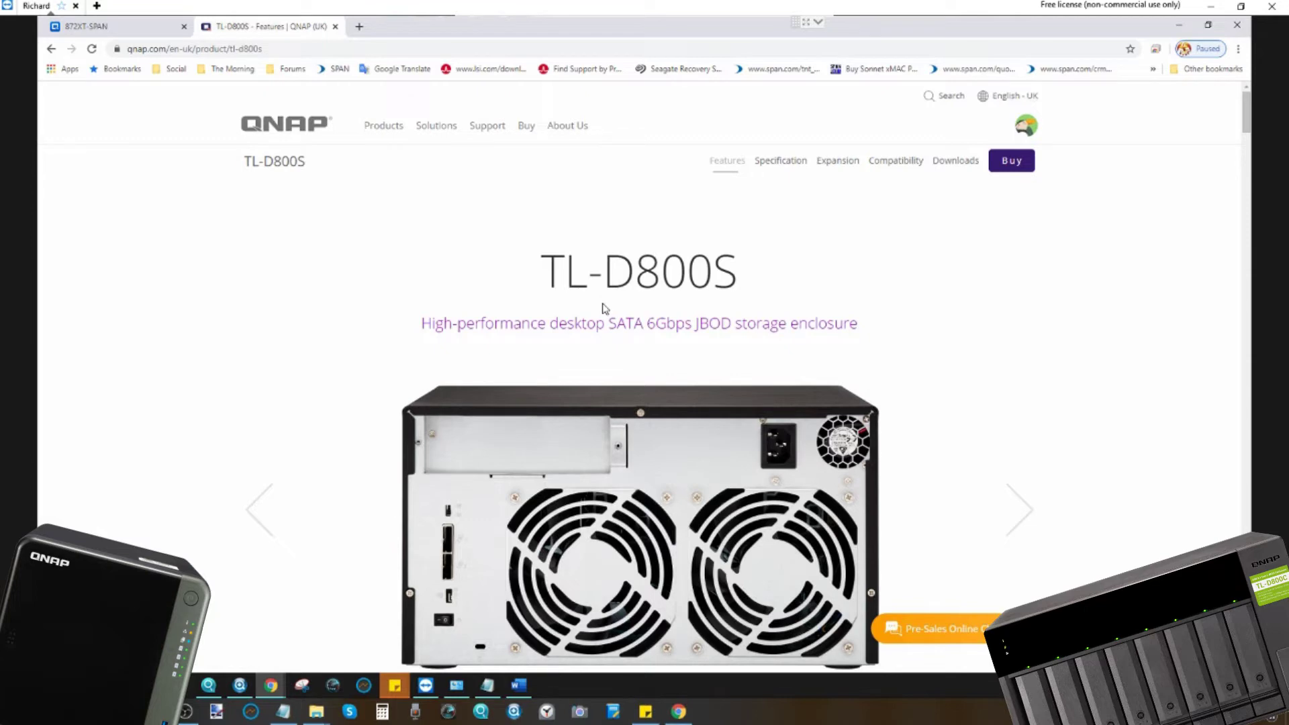
{"action": "scroll", "coordinate": [604, 308], "scroll_direction": "down", "scroll_amount": 1}
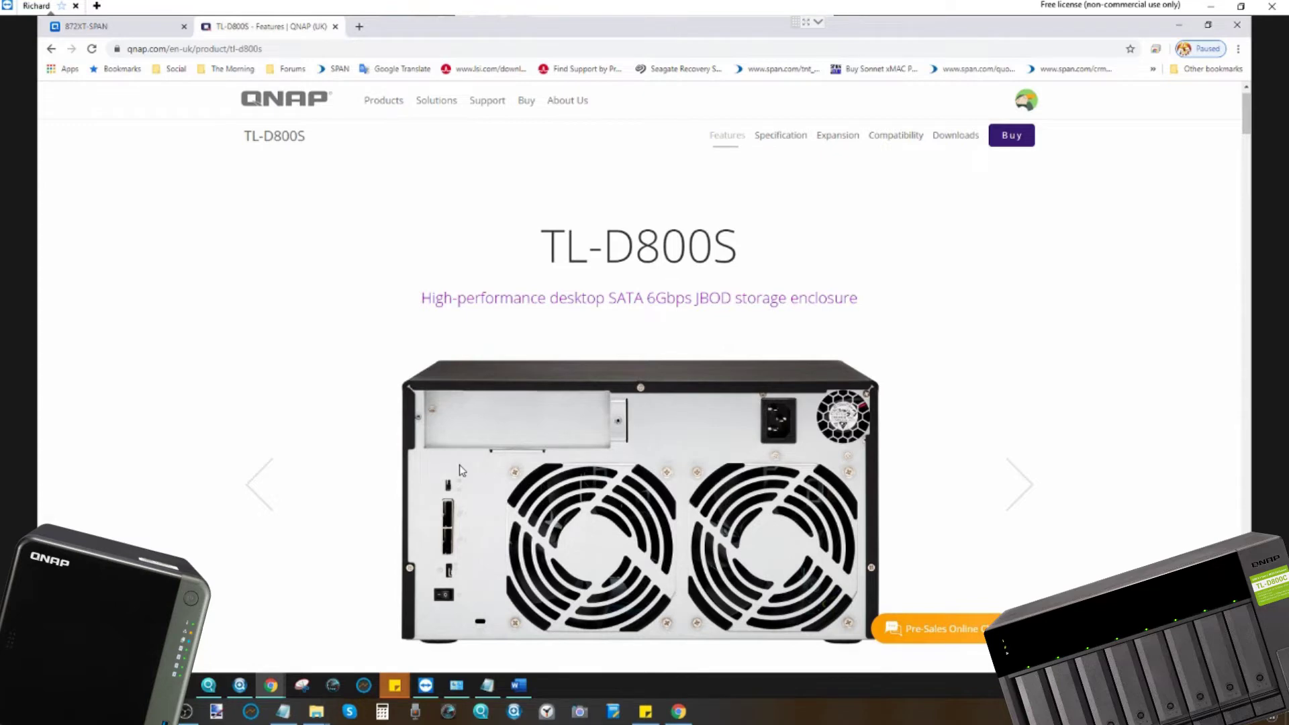
{"action": "scroll", "coordinate": [459, 465], "scroll_direction": "down", "scroll_amount": 1}
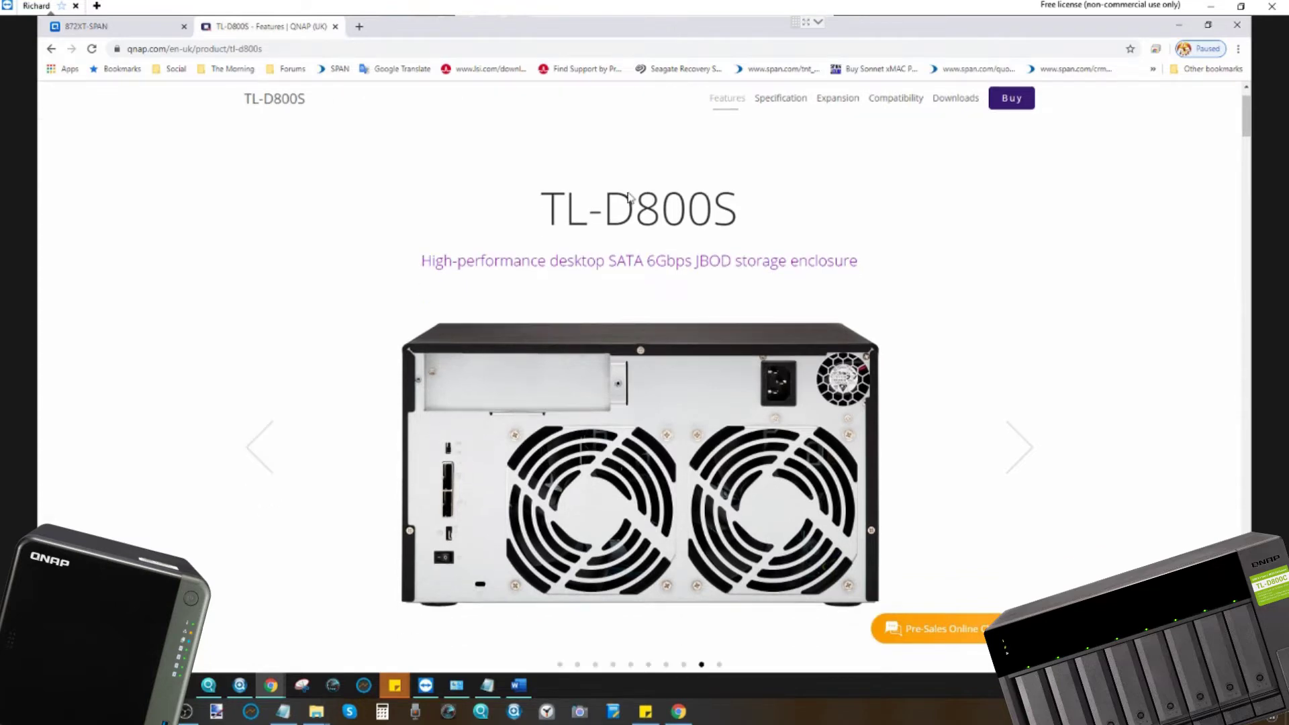
{"action": "left_click_drag", "start_coordinate": [603, 207], "coordinate": [735, 210]}
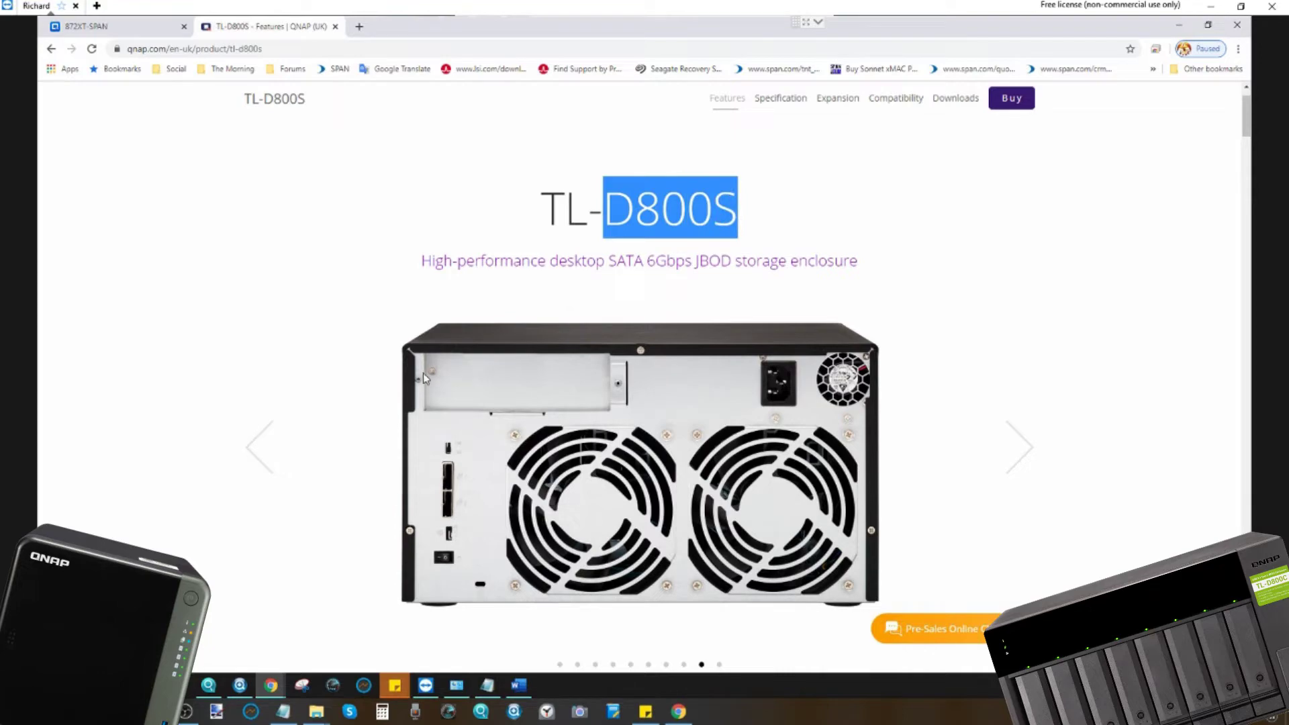
{"action": "scroll", "coordinate": [397, 403], "scroll_direction": "down", "scroll_amount": 1}
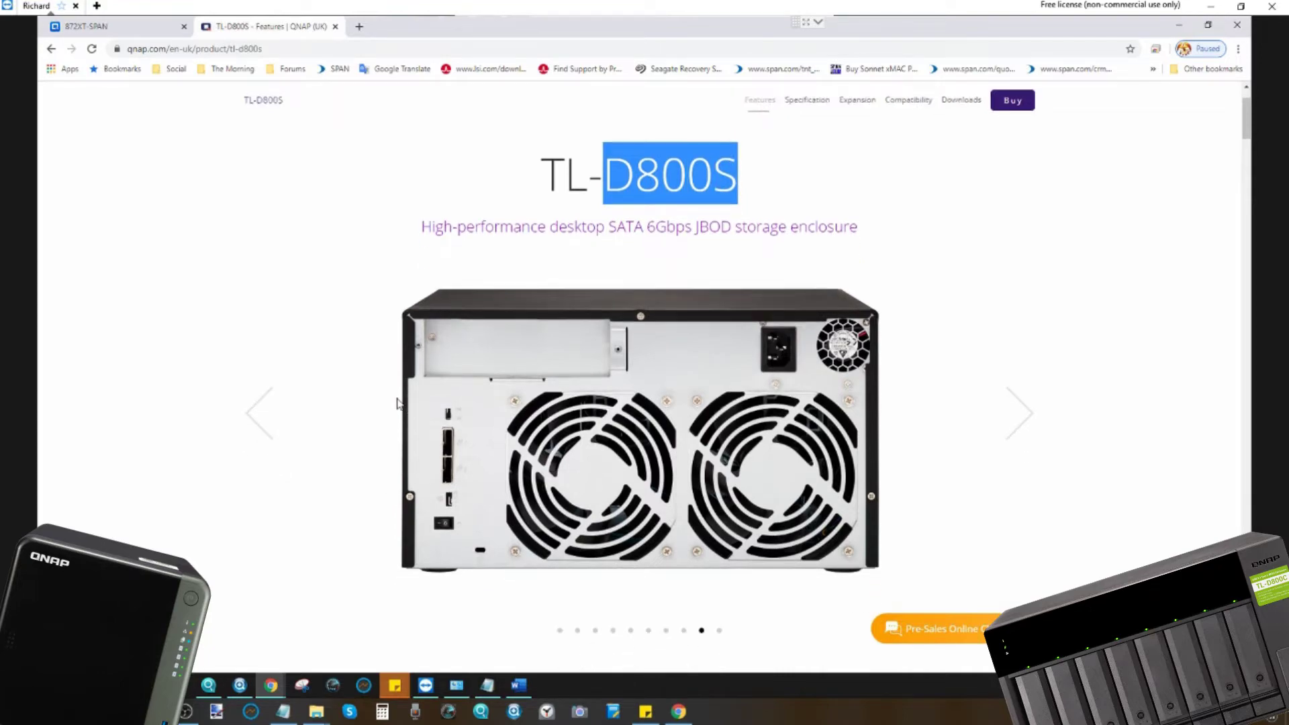
{"action": "scroll", "coordinate": [396, 403], "scroll_direction": "down", "scroll_amount": 15}
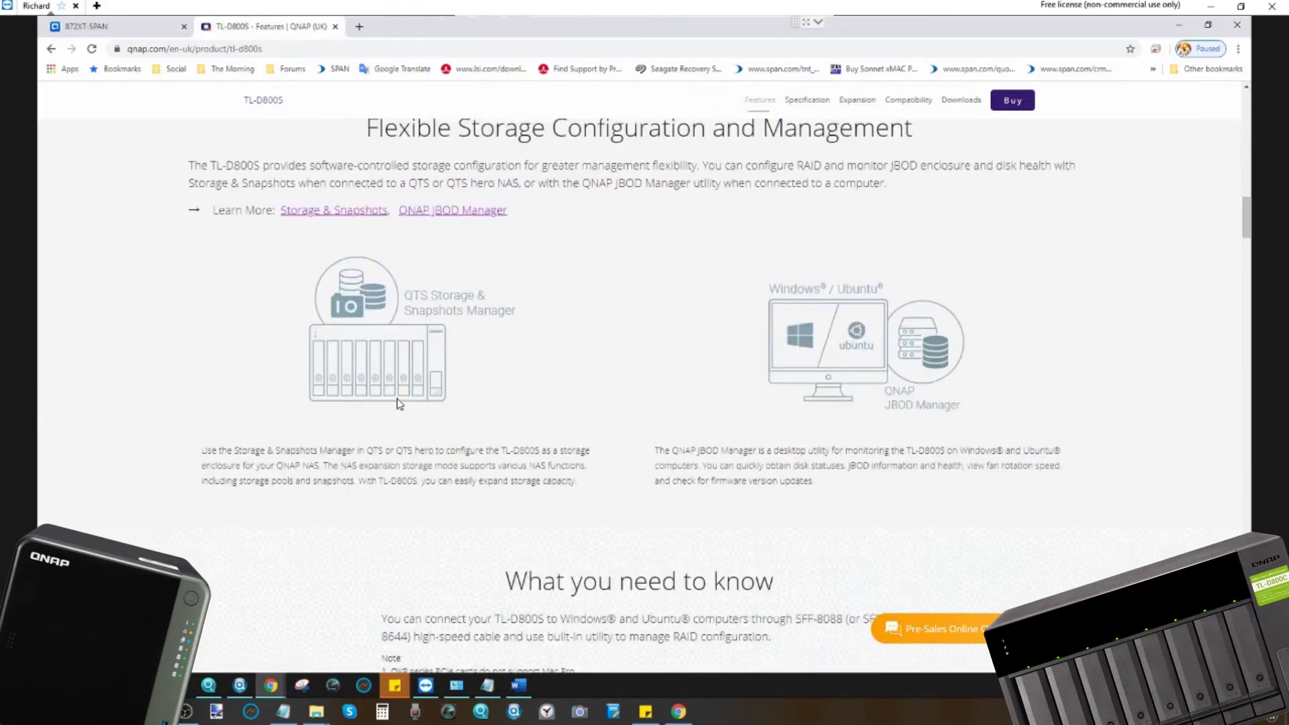
{"action": "scroll", "coordinate": [398, 403], "scroll_direction": "down", "scroll_amount": 12}
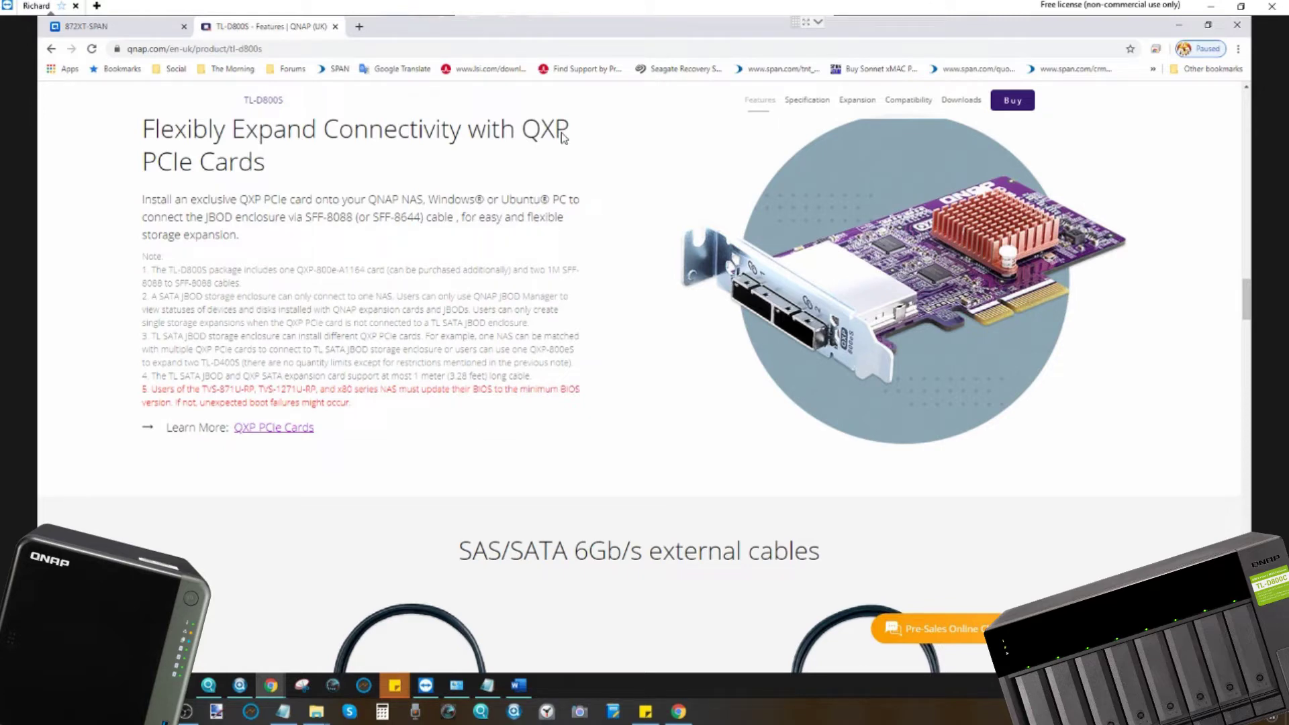
{"action": "left_click", "coordinate": [127, 32]}
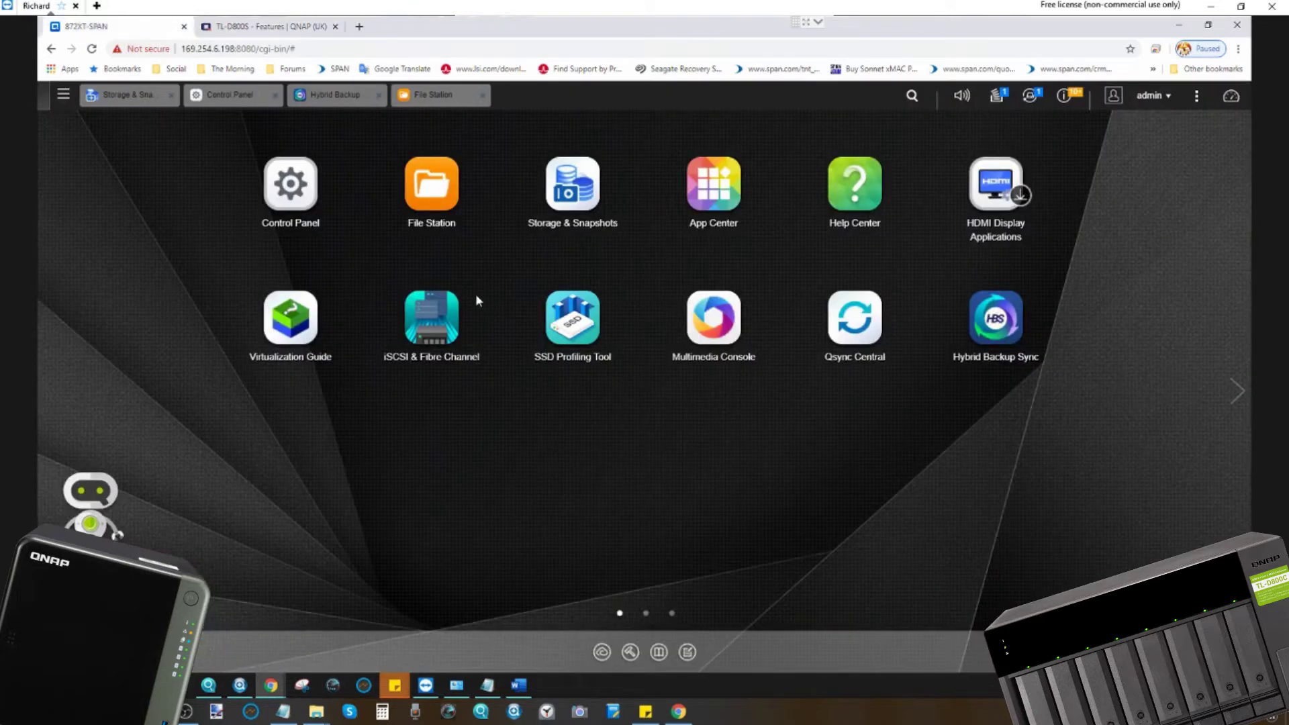
- Restore the Storage & Snapshots window listing Storage Pools 1 and 2 with DataVol1 and DataVol2
{"action": "left_click", "coordinate": [132, 100]}
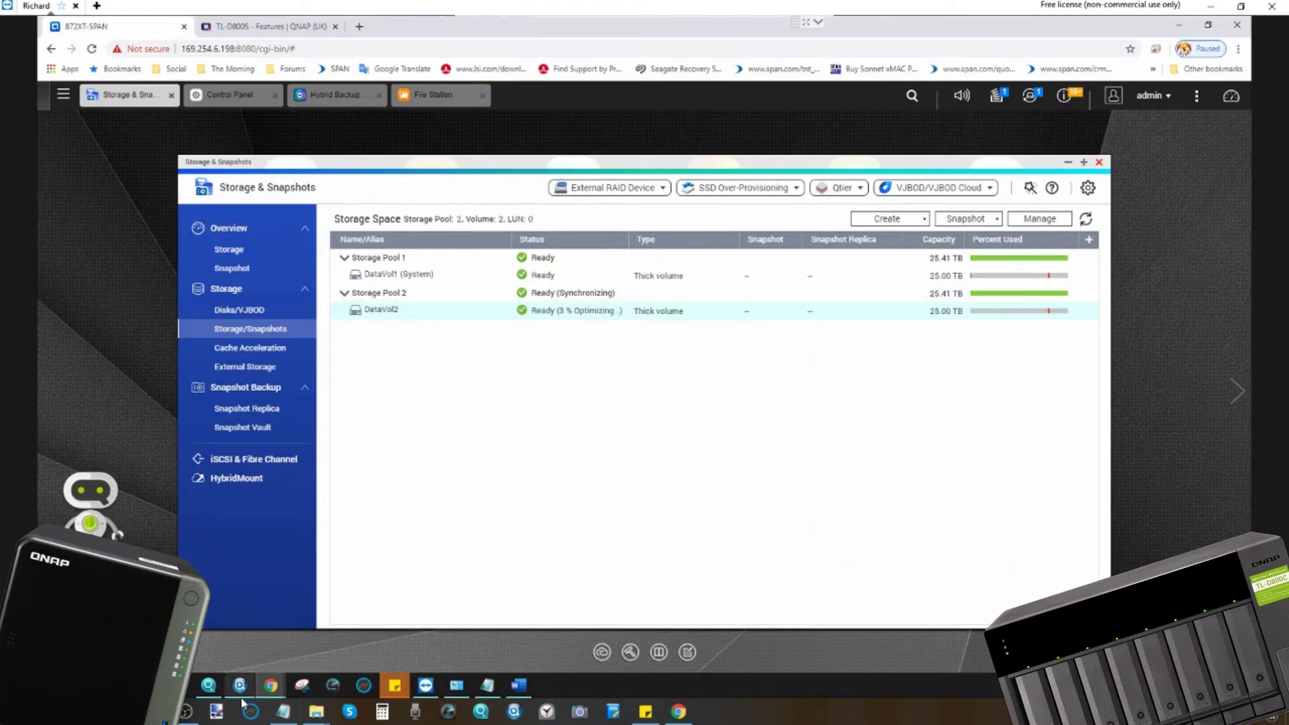
{"action": "left_click", "coordinate": [186, 713]}
{"action": "left_click", "coordinate": [186, 713]}
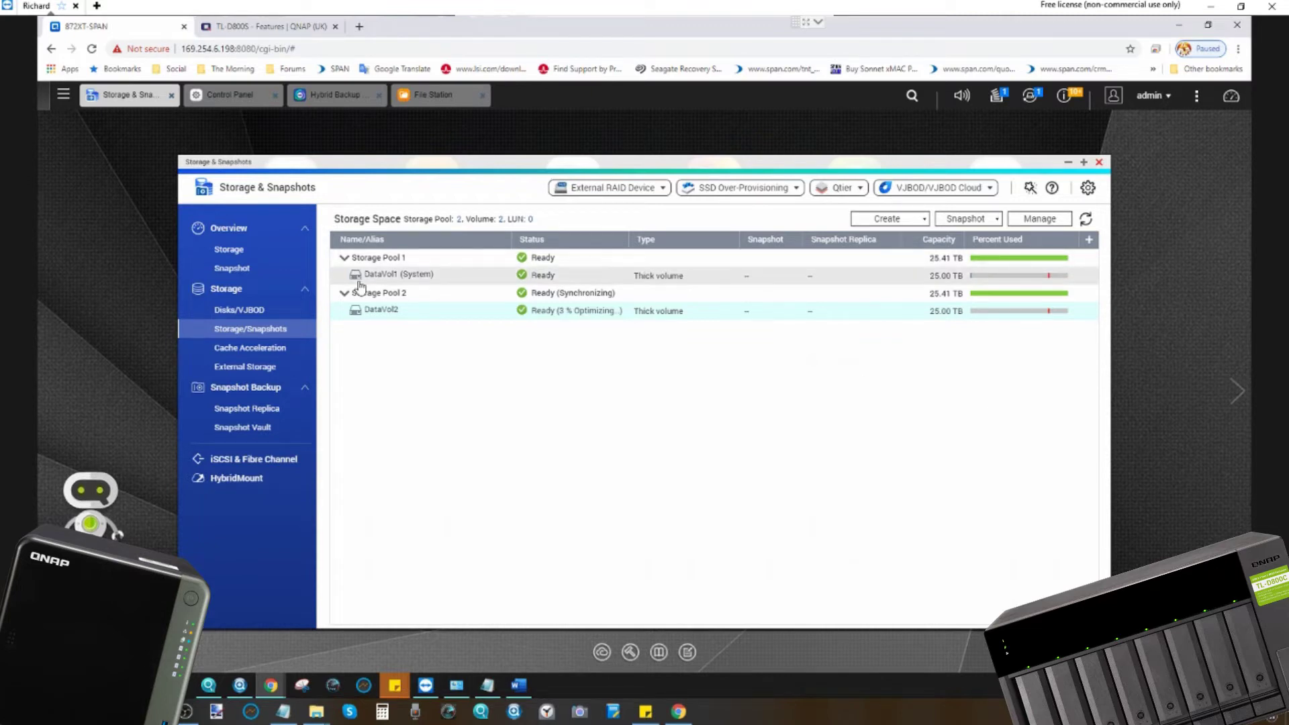
- Open Disks/VJBOD and view the 872XT-SPAN host and TL-D800S enclosure details
{"action": "left_click", "coordinate": [256, 310]}
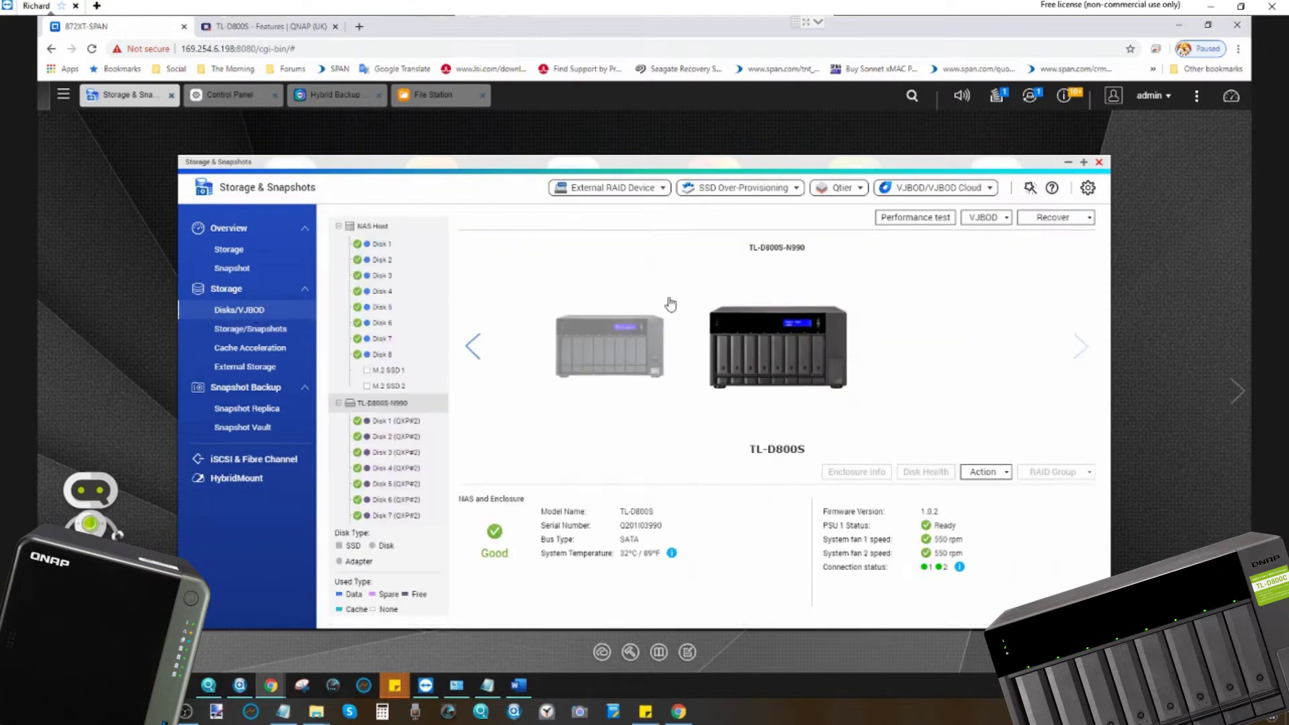
{"action": "left_click", "coordinate": [596, 325]}
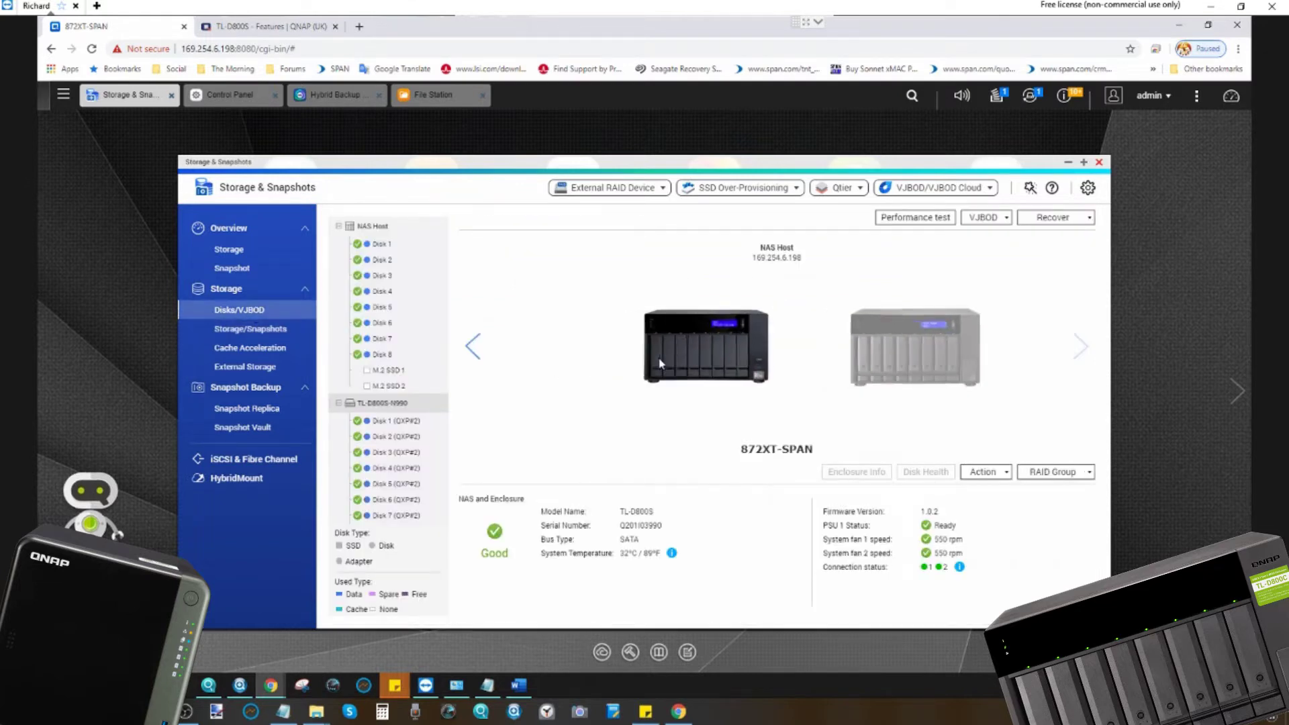
{"action": "left_click", "coordinate": [768, 317]}
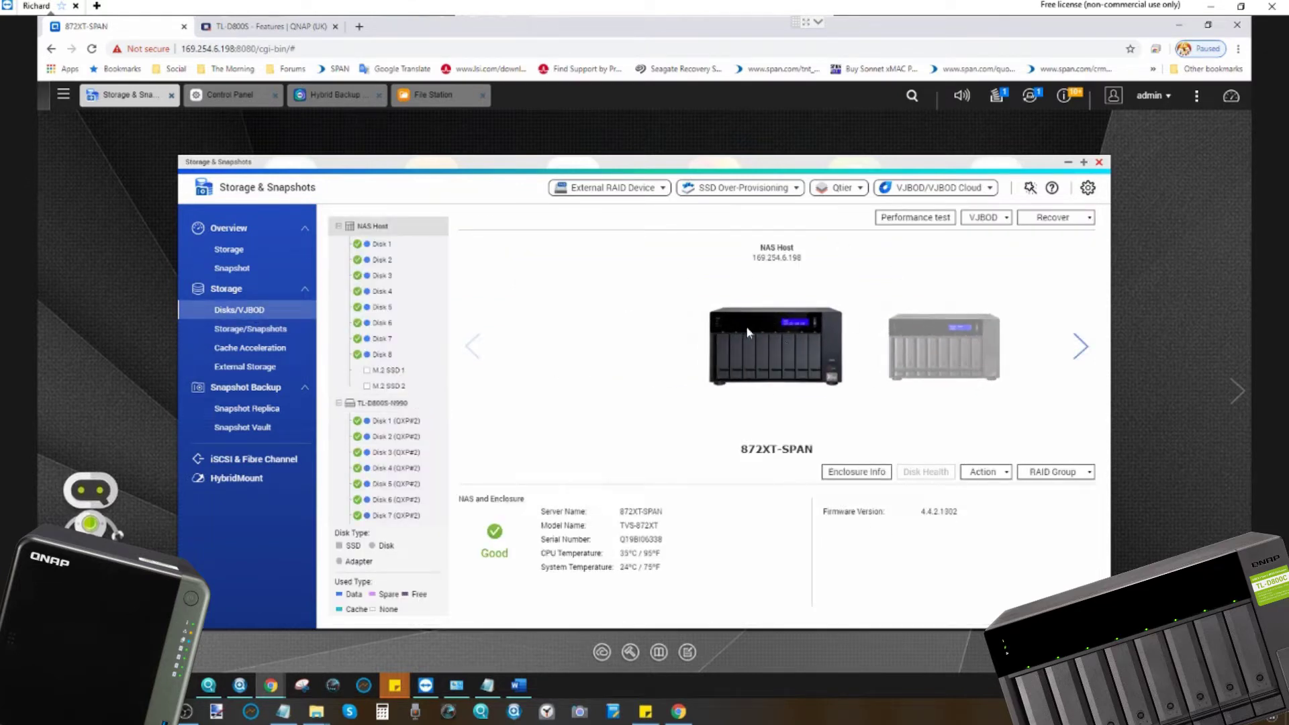
{"action": "left_click", "coordinate": [900, 344]}
{"action": "left_click", "coordinate": [759, 314]}
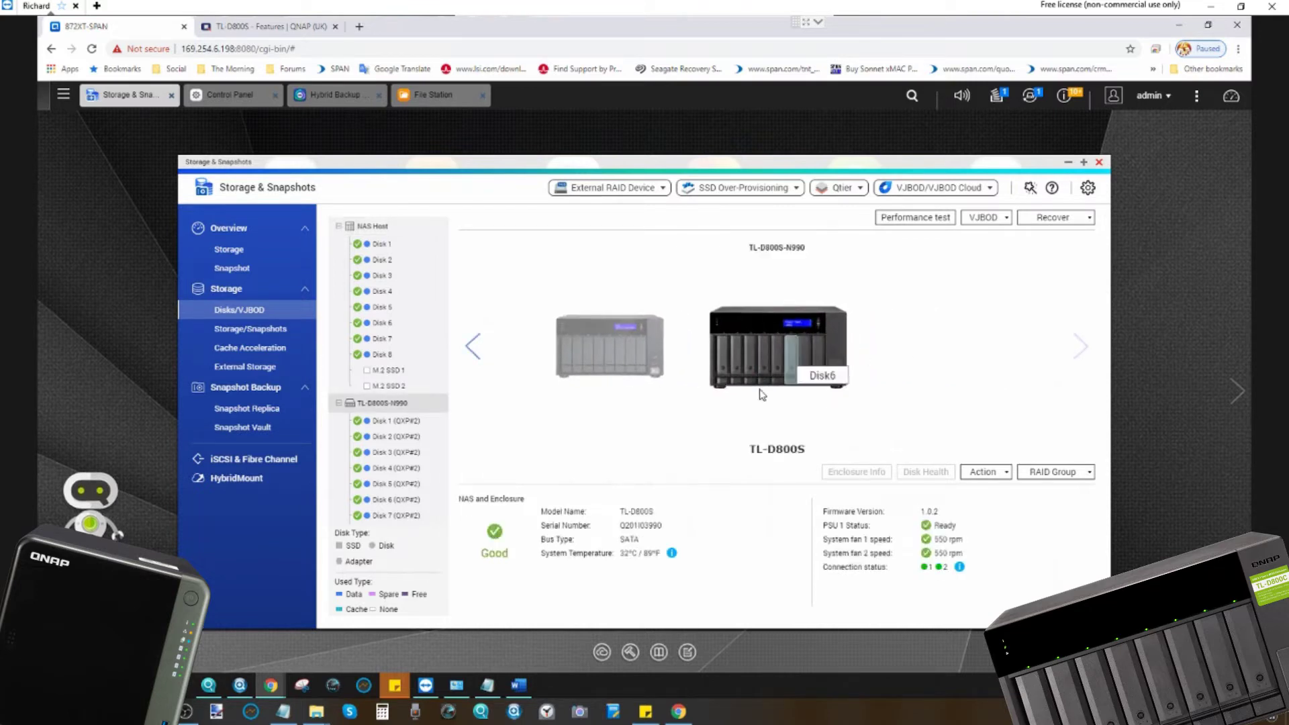
- Check RAID Group 2's status and members, then return to the NAS host's details
{"action": "left_click", "coordinate": [1053, 474]}
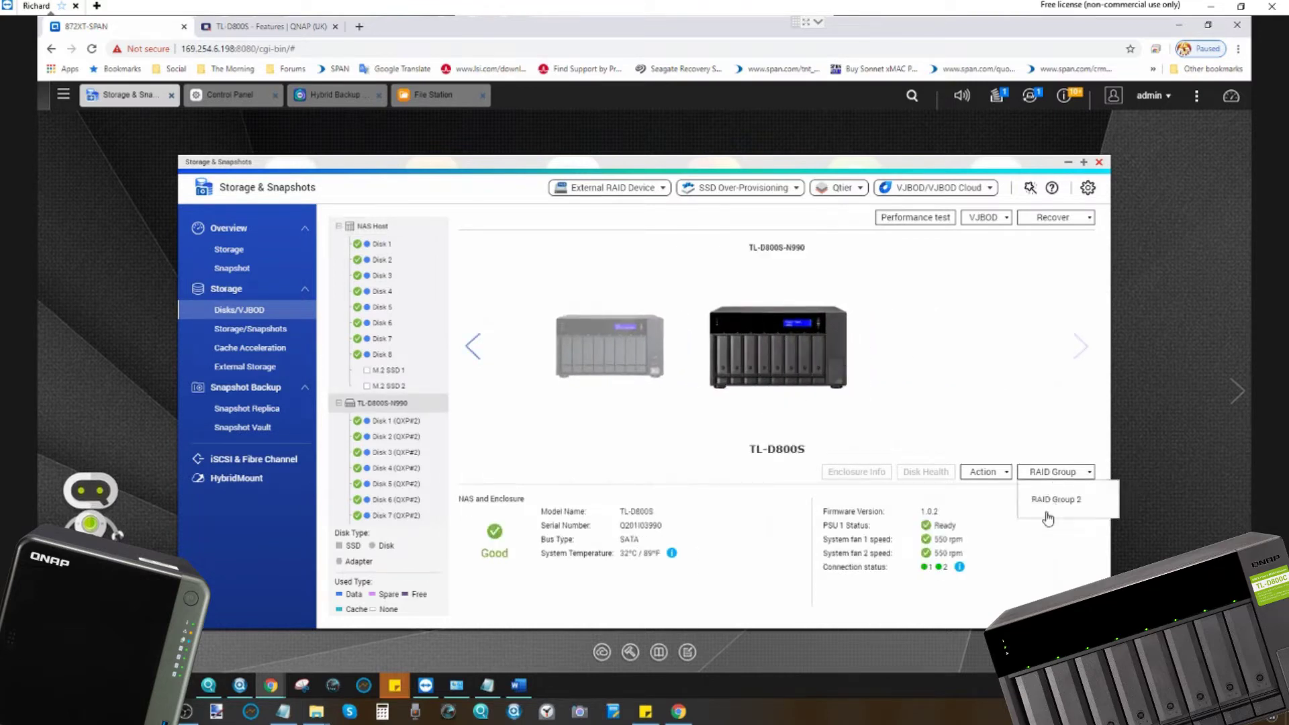
{"action": "left_click", "coordinate": [1052, 498]}
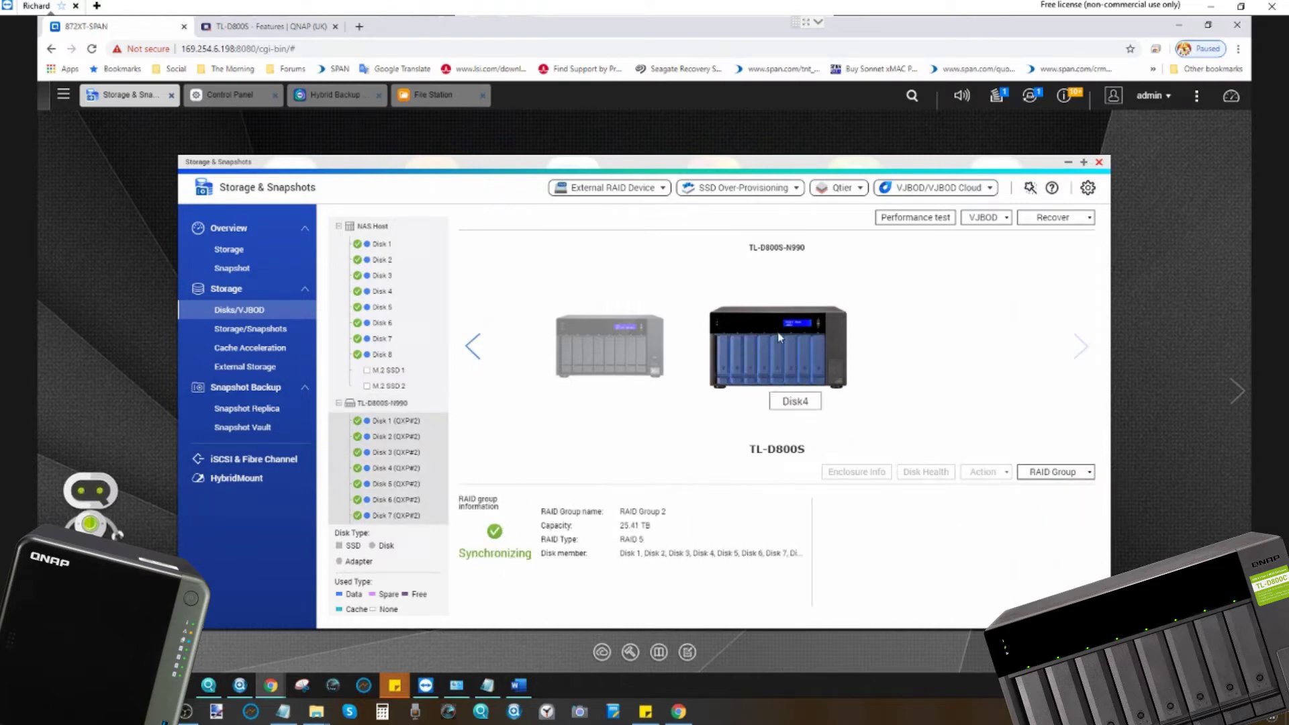
{"action": "left_click", "coordinate": [624, 357]}
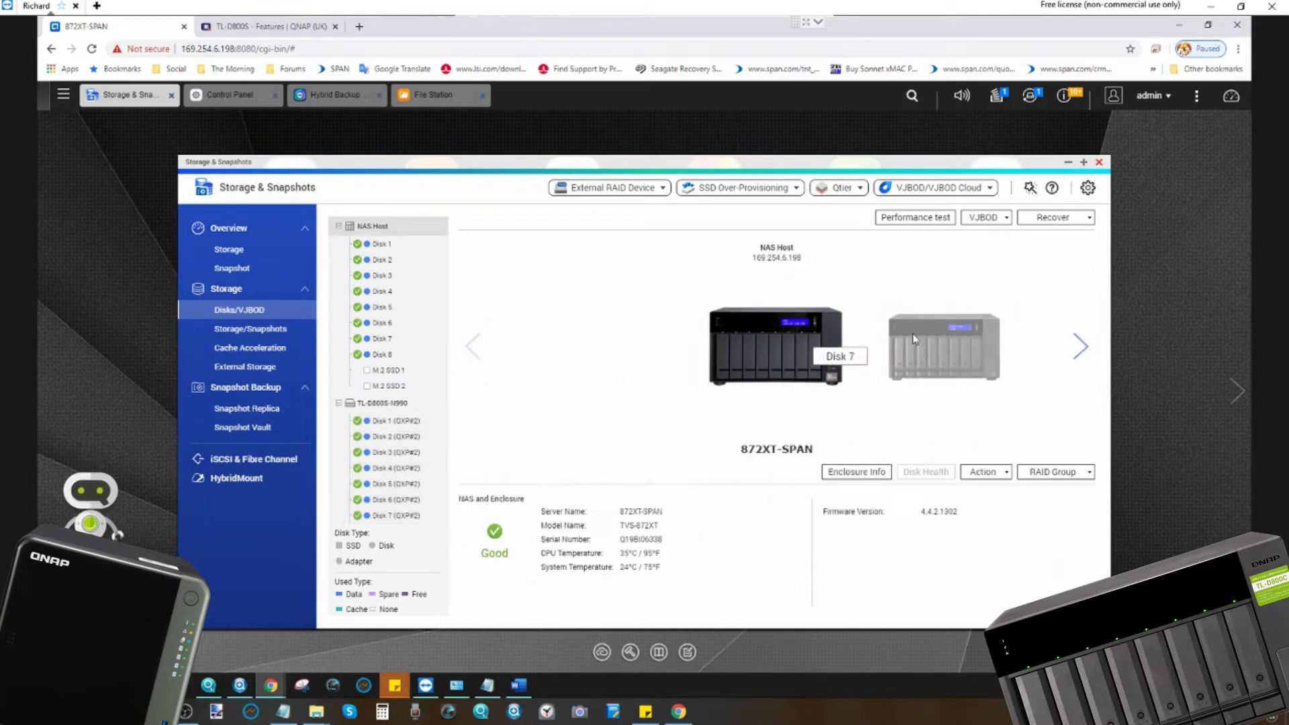
{"action": "left_click", "coordinate": [948, 347]}
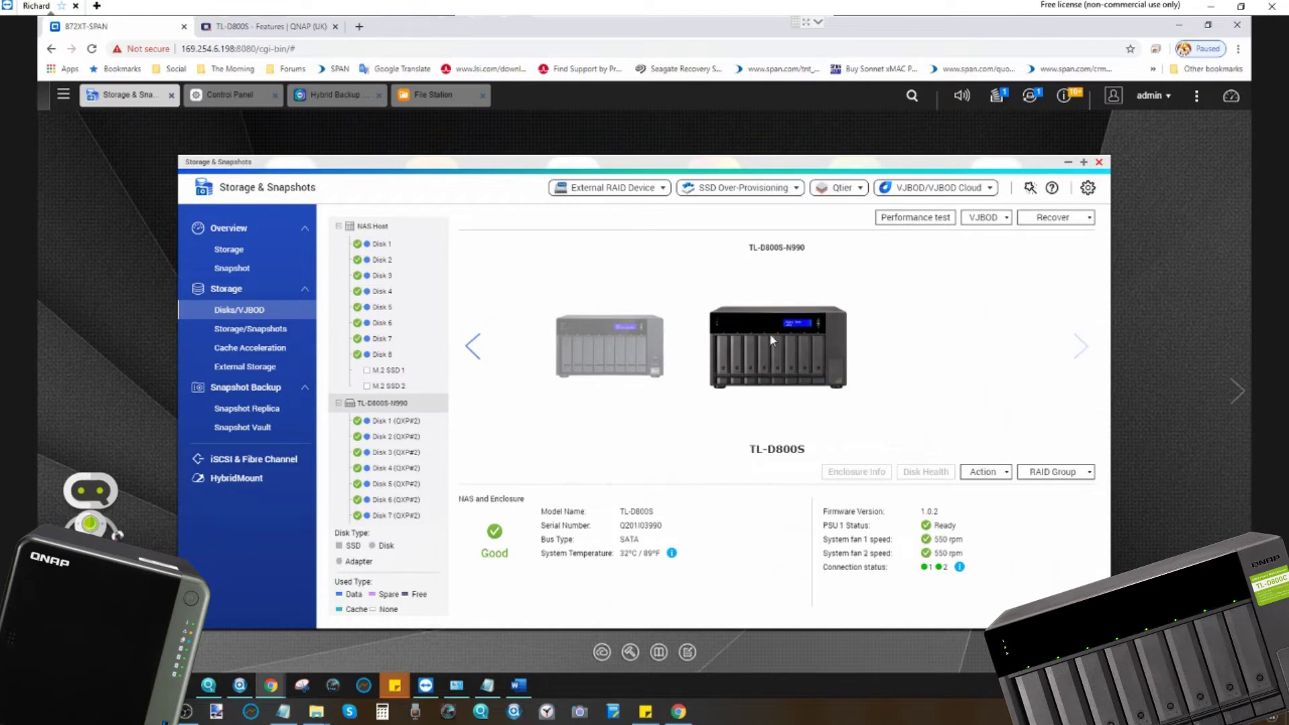
{"action": "left_click", "coordinate": [611, 349]}
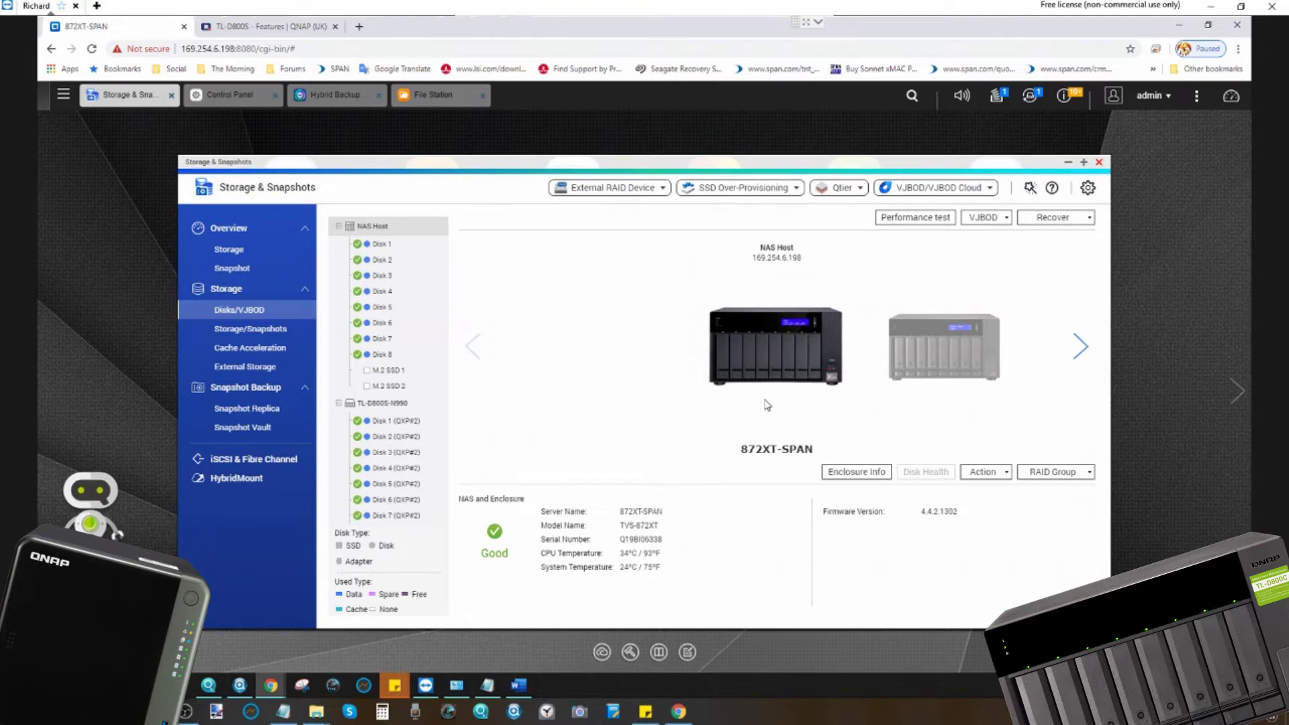
- Review the enclosure and host details, then open File Station on the D800-RAID5 share
{"action": "left_click", "coordinate": [960, 342]}
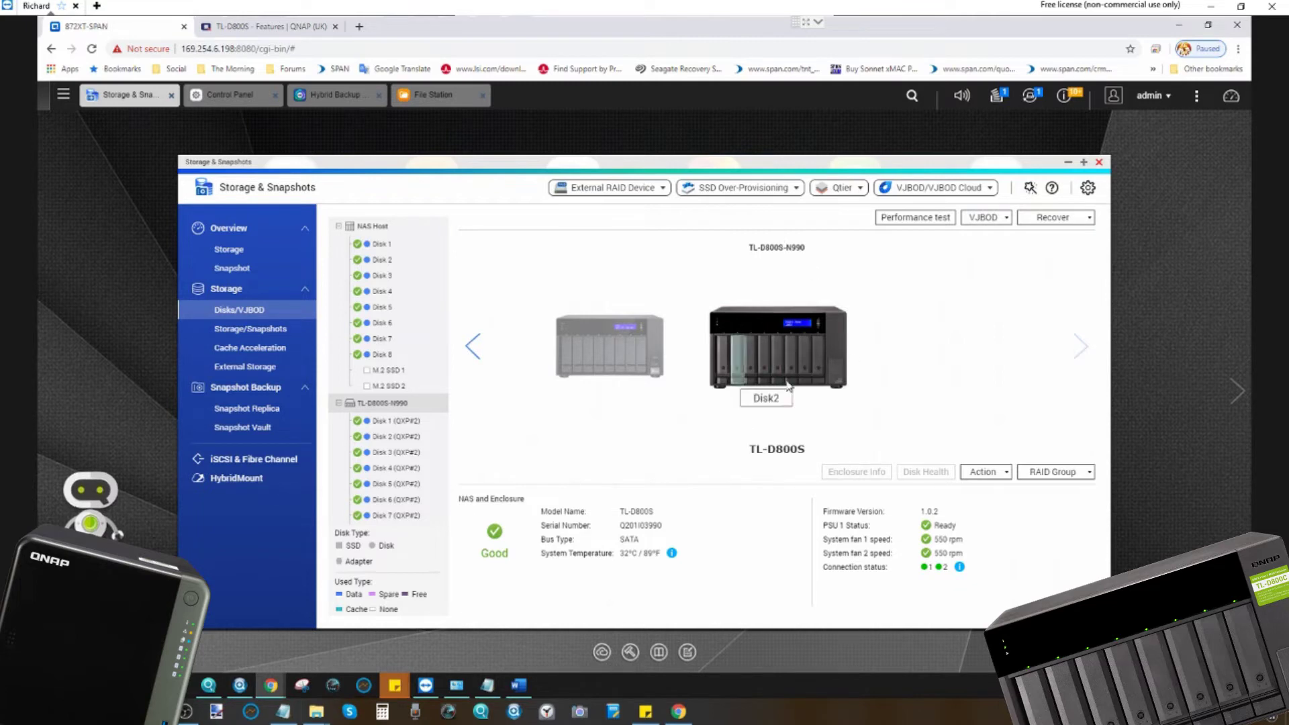
{"action": "left_click", "coordinate": [601, 347]}
{"action": "left_click", "coordinate": [799, 374]}
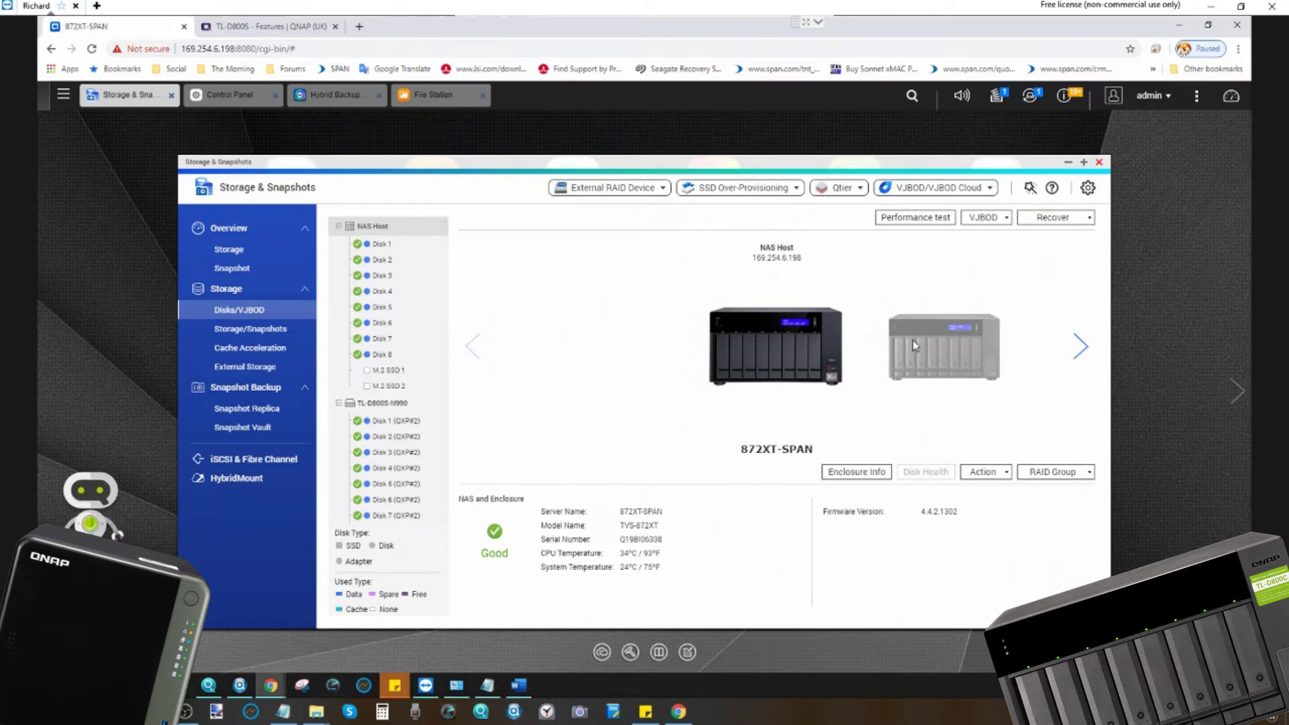
{"action": "left_click", "coordinate": [438, 98]}
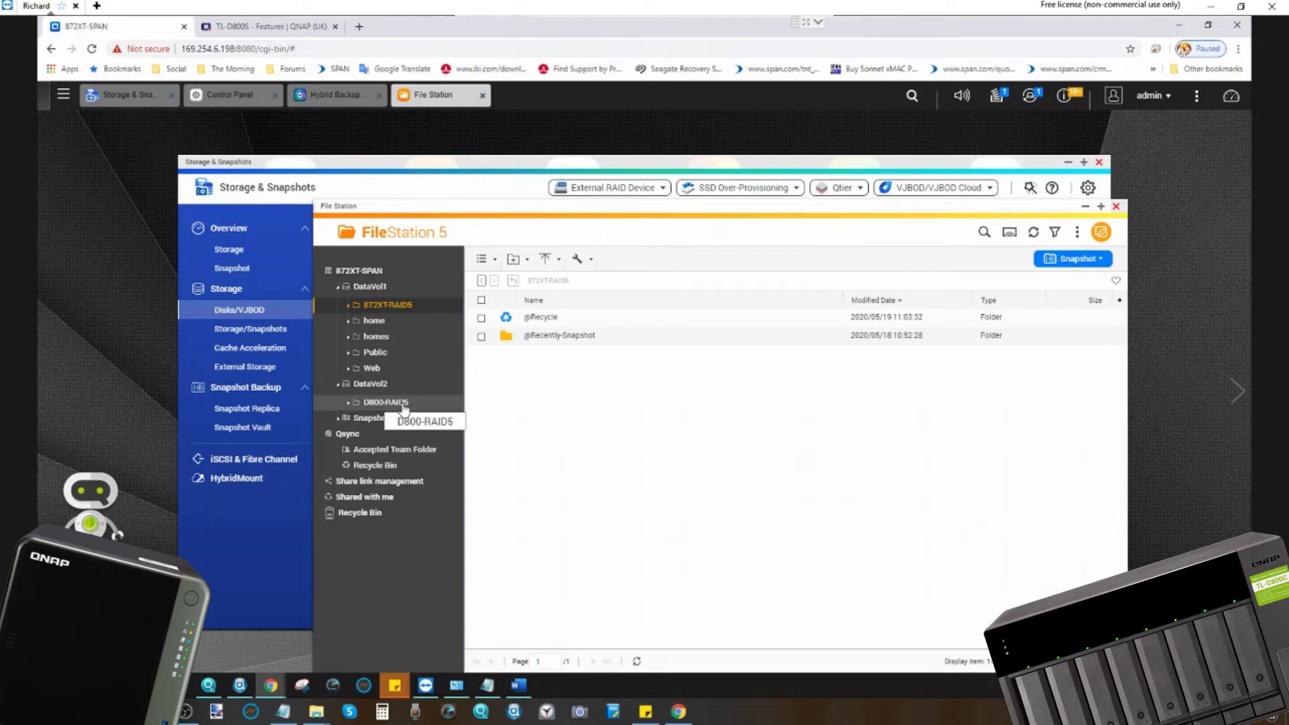
{"action": "left_click", "coordinate": [404, 402]}
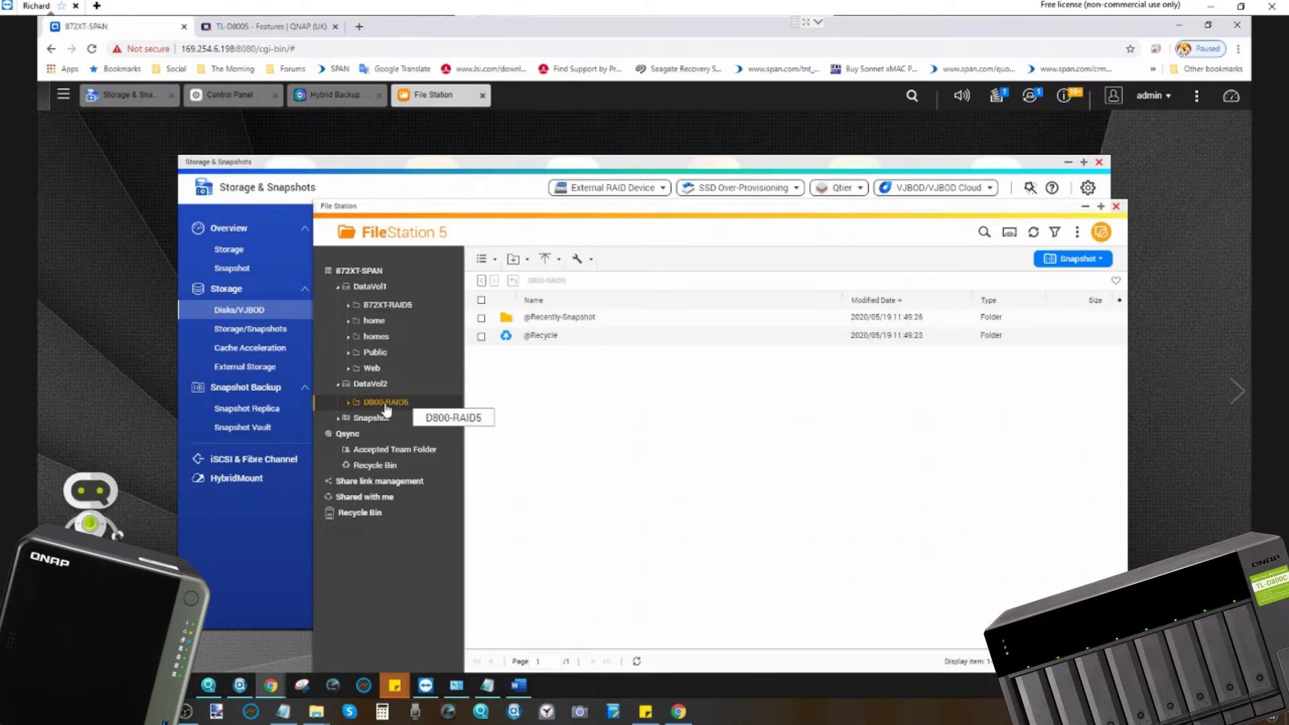
- Start a new shared folder, confirm DataVol2 as its disk volume, then cancel the dialog
{"action": "left_click", "coordinate": [518, 260]}
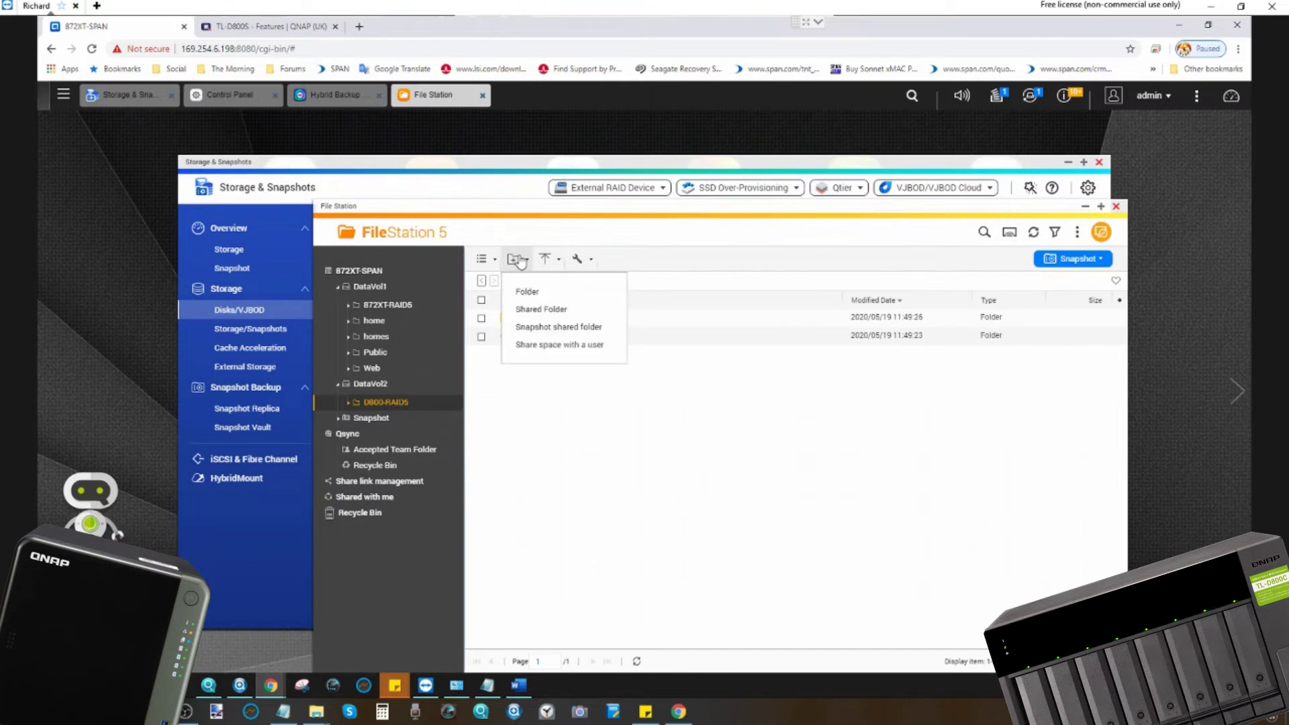
{"action": "left_click", "coordinate": [535, 310]}
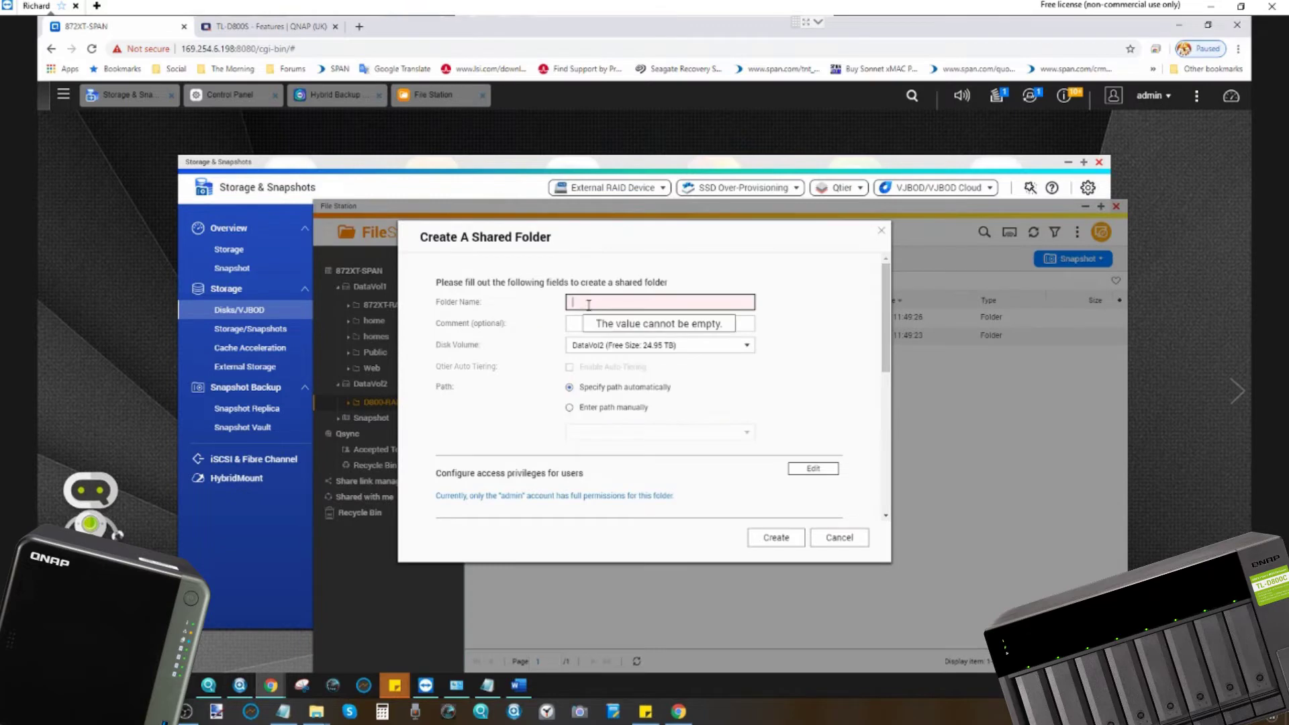
{"action": "left_click", "coordinate": [754, 347]}
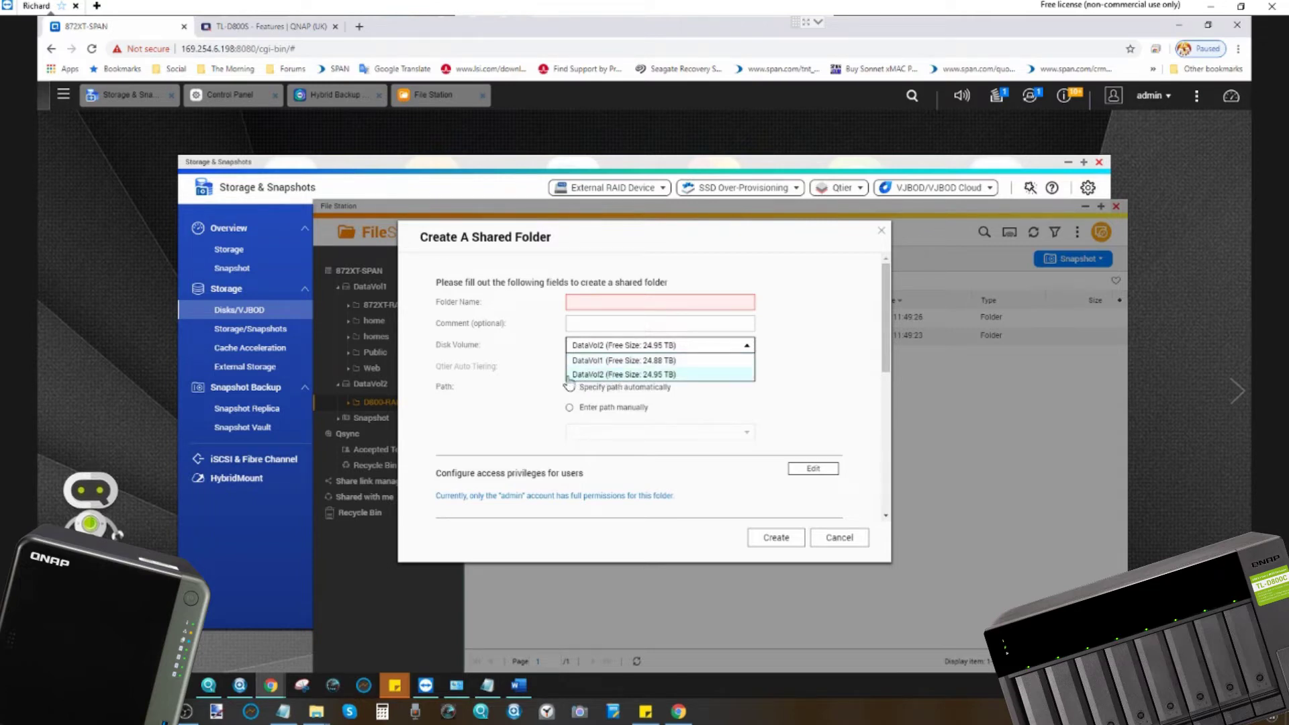
{"action": "left_click", "coordinate": [860, 387]}
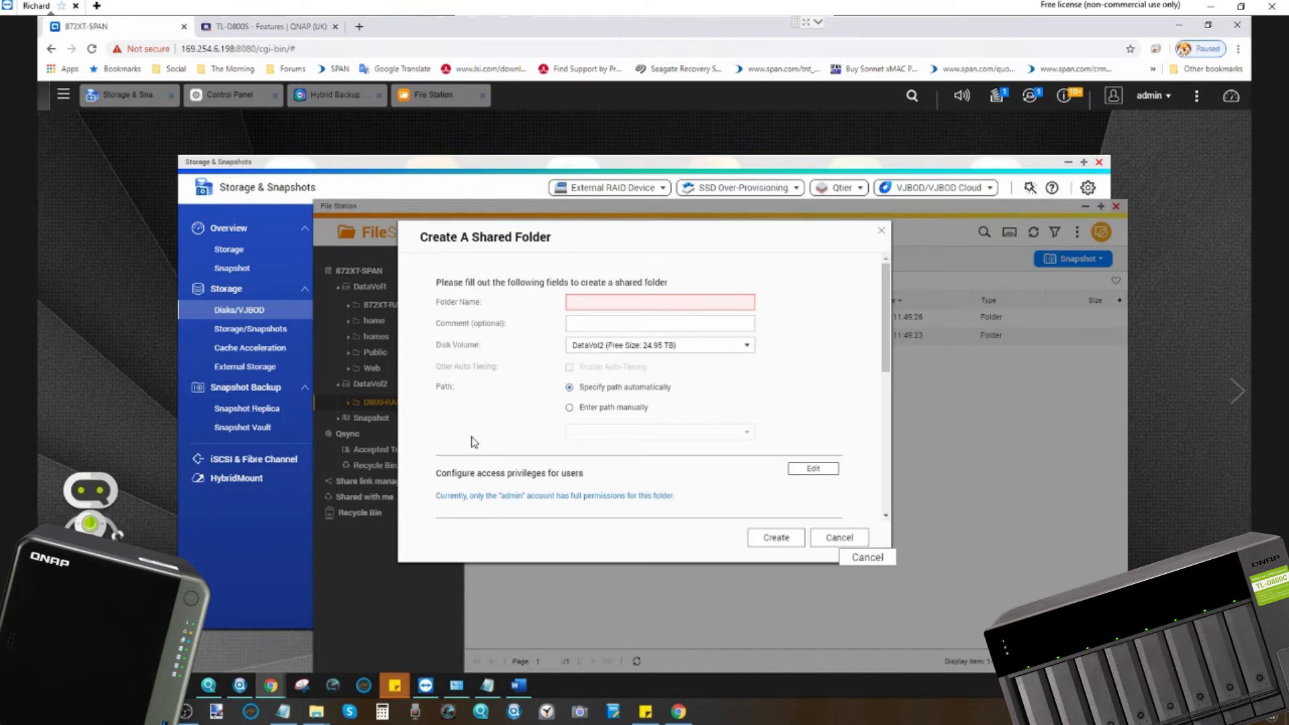
{"action": "key", "text": "Escape"}
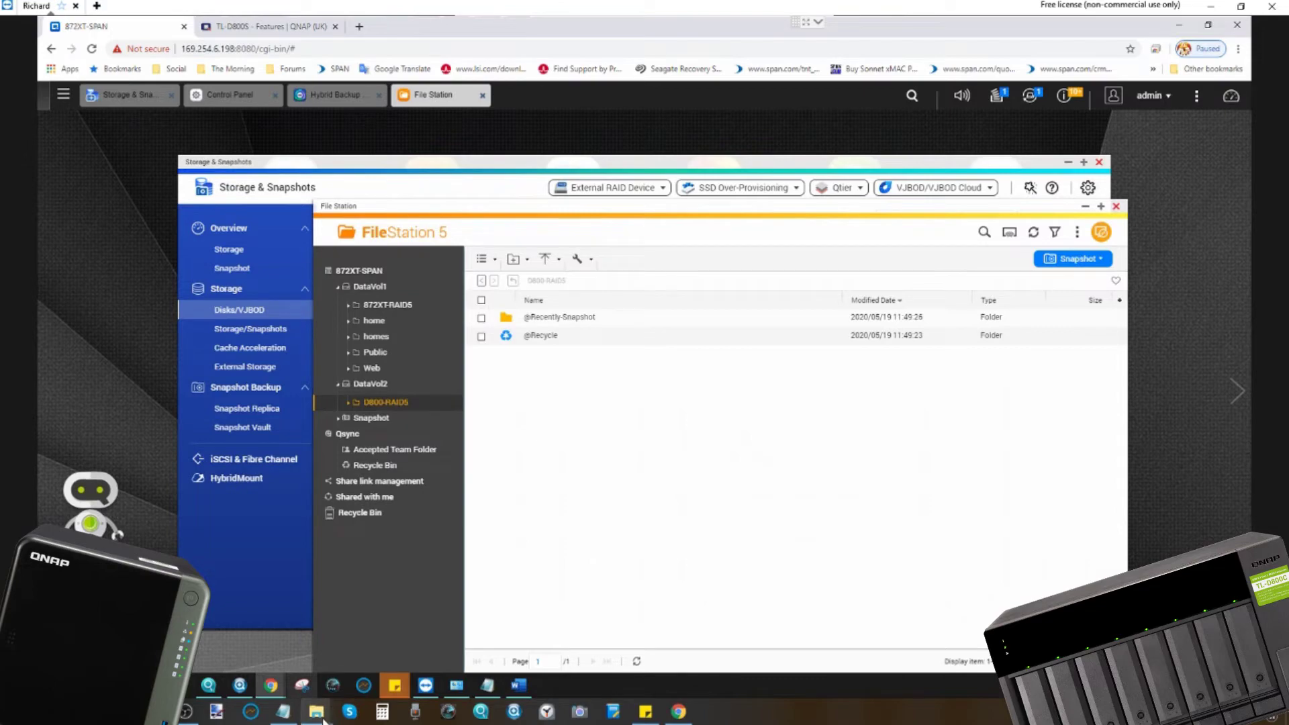
{"action": "mouse_move", "coordinate": [323, 719]}
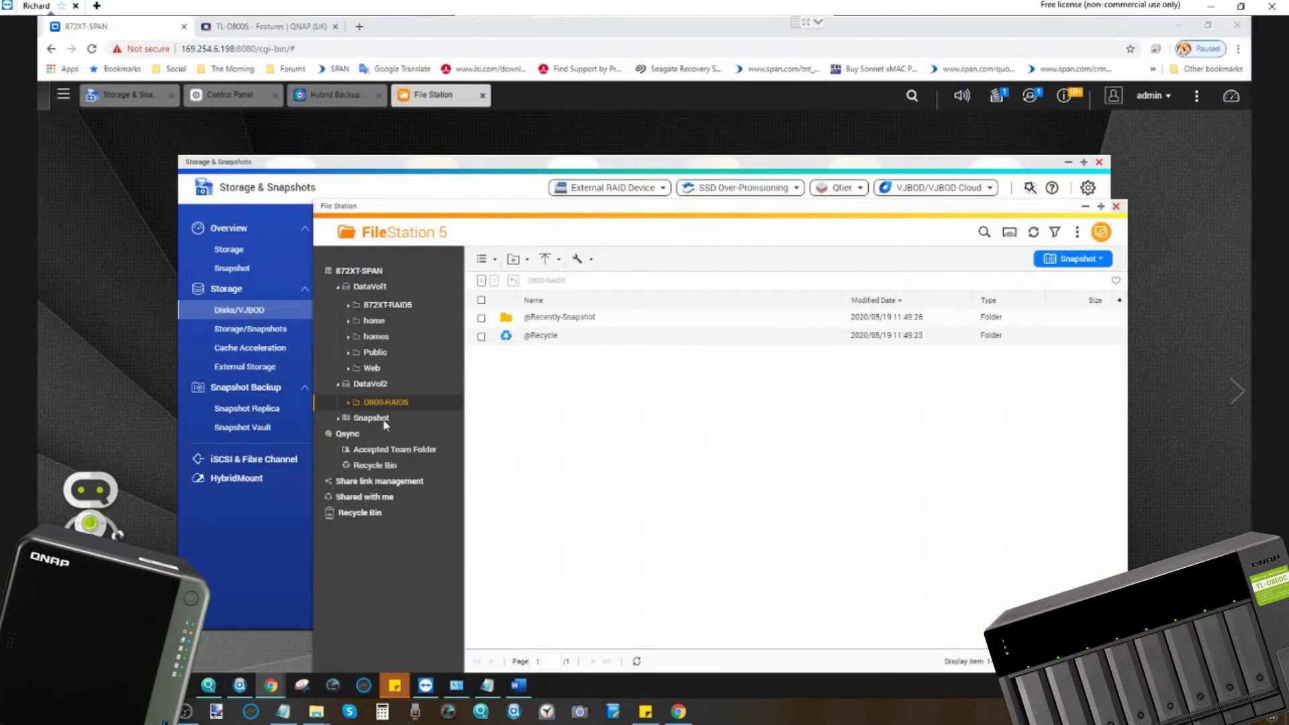
{"action": "key", "text": "super+e"}
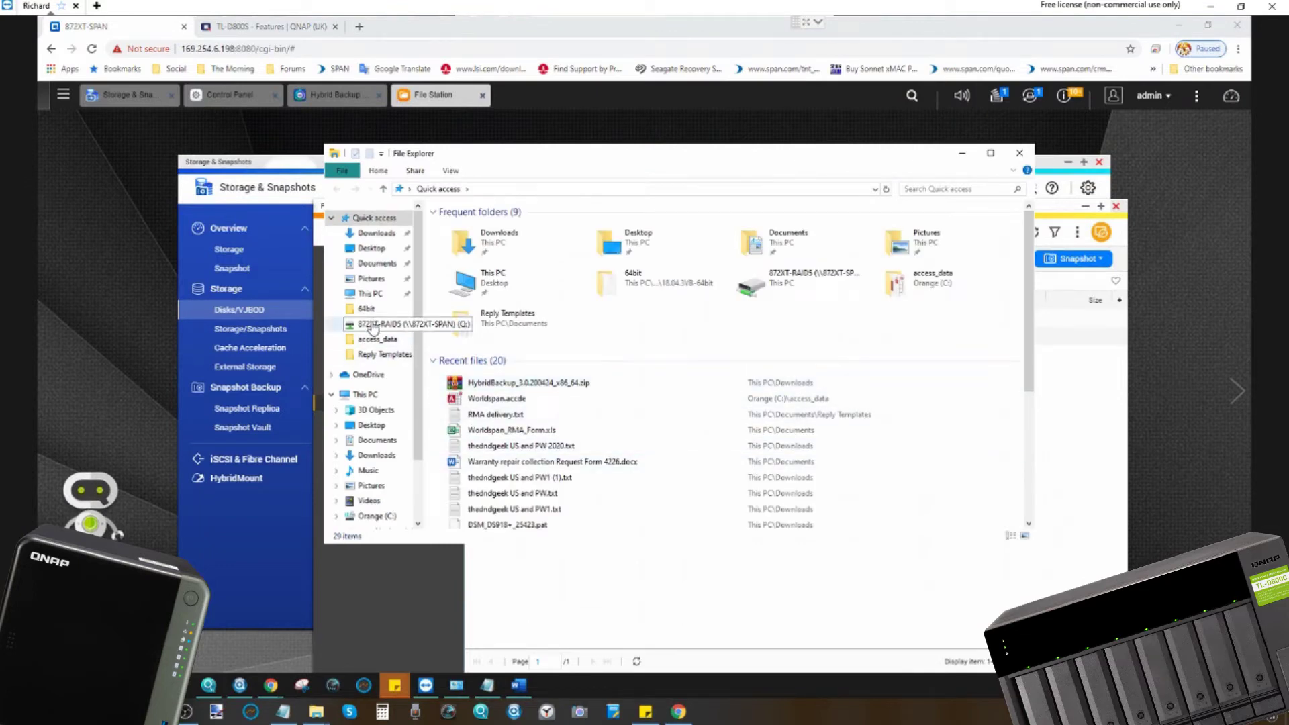
{"action": "left_click", "coordinate": [372, 294]}
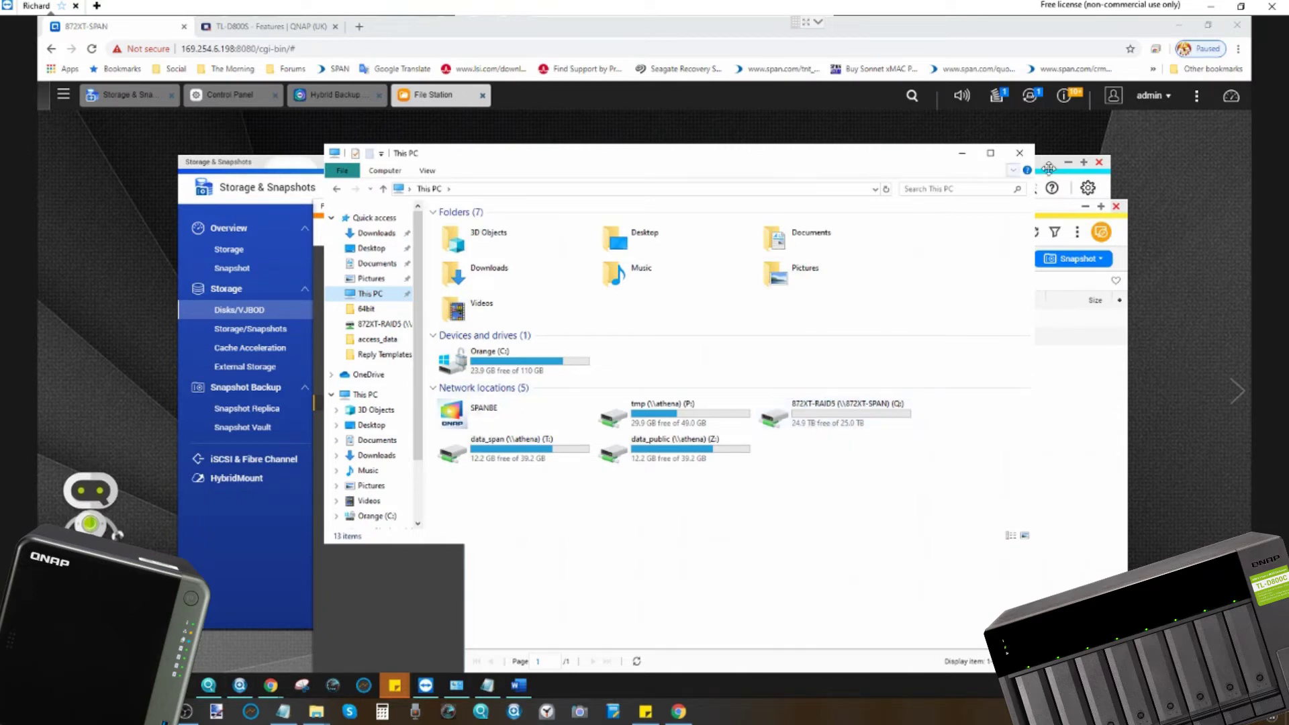
{"action": "left_click", "coordinate": [1020, 155]}
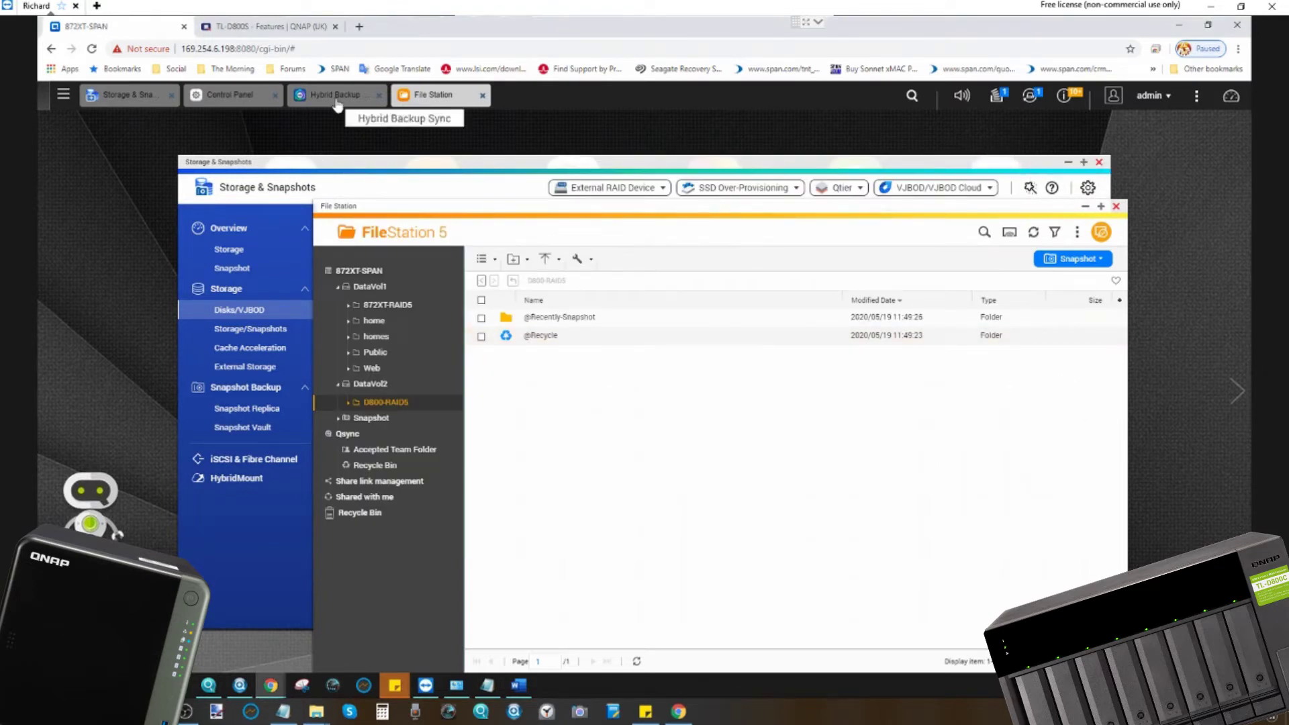
- Open App Center from the main menu, close it, and bring Hybrid Backup Sync 3 forward
{"action": "left_click", "coordinate": [63, 94]}
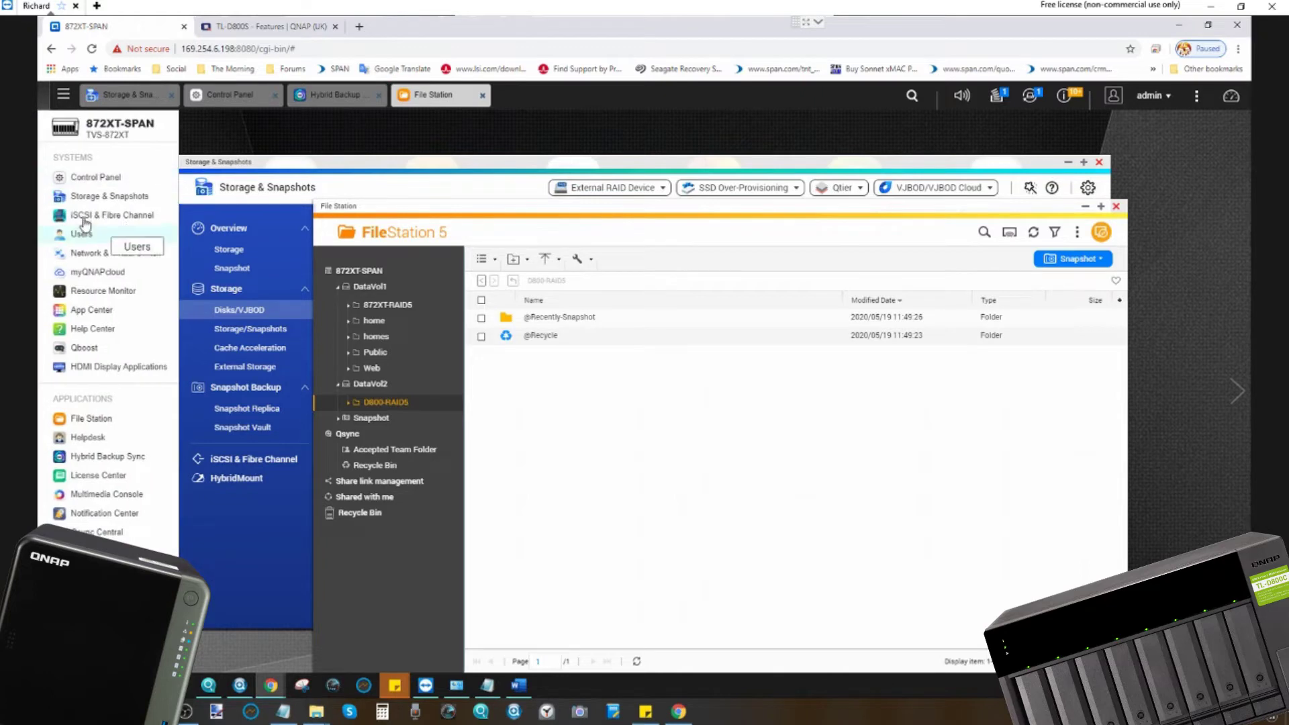
{"action": "left_click", "coordinate": [104, 311]}
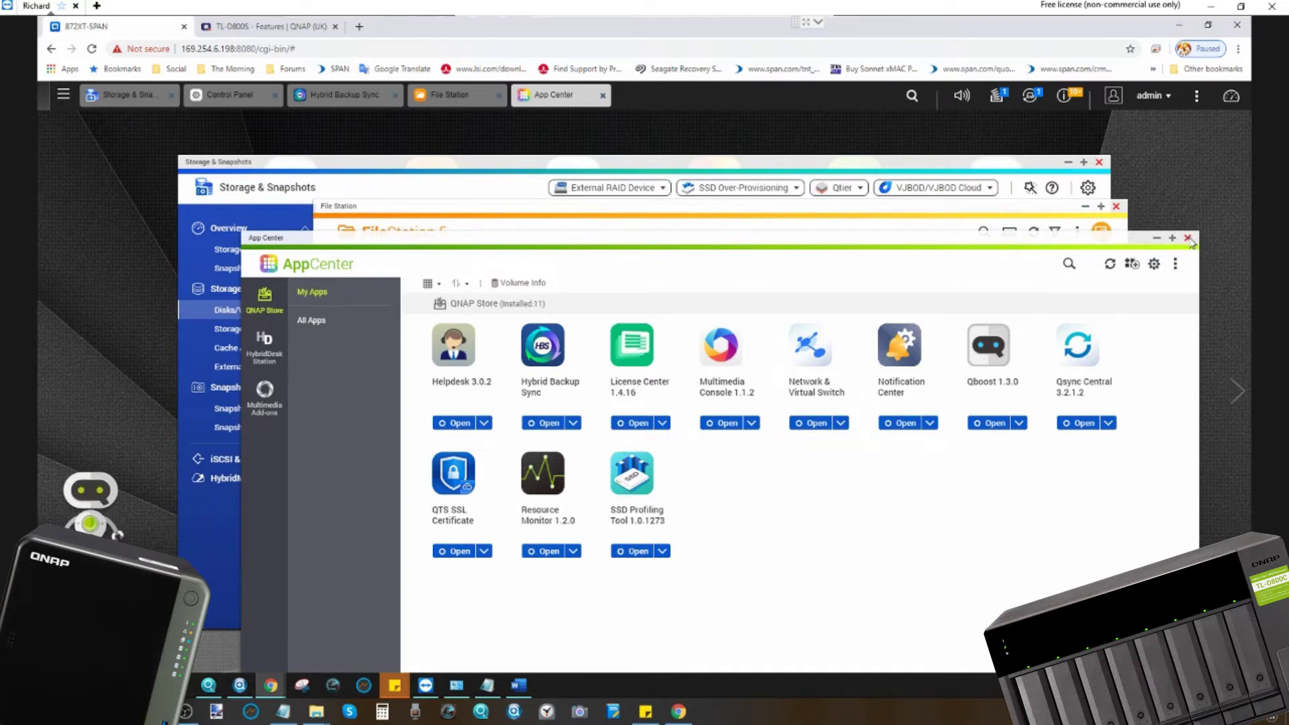
{"action": "left_click", "coordinate": [1188, 237]}
{"action": "left_click", "coordinate": [302, 96]}
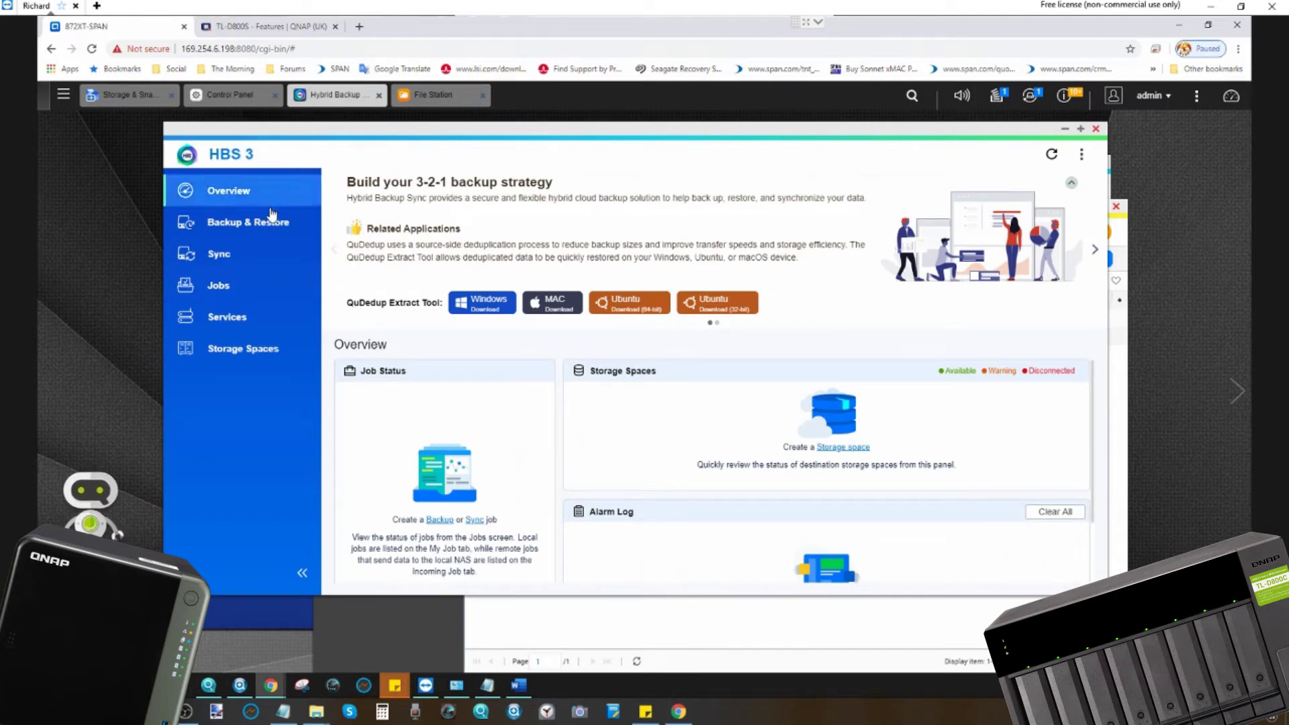
- Look over the Sync page's Two-way, One-way and Active job types, then return to Backup & Restore
{"action": "left_click", "coordinate": [226, 224]}
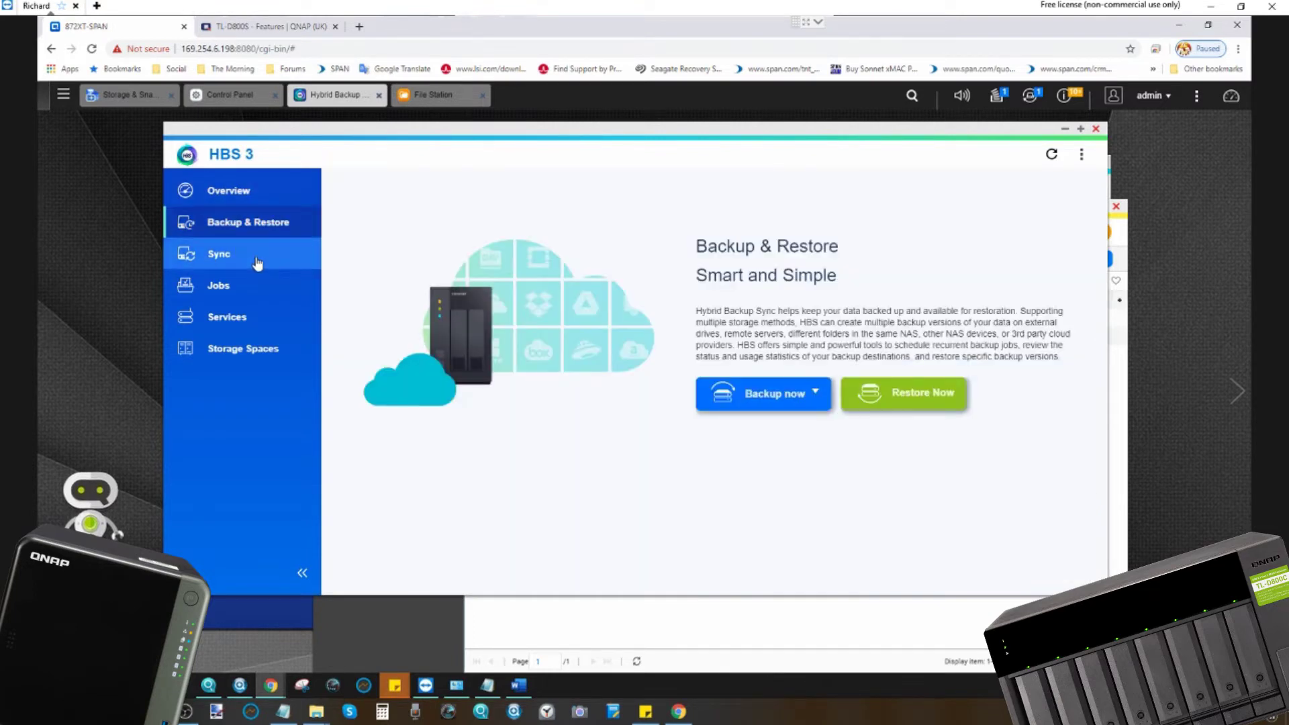
{"action": "left_click", "coordinate": [220, 255]}
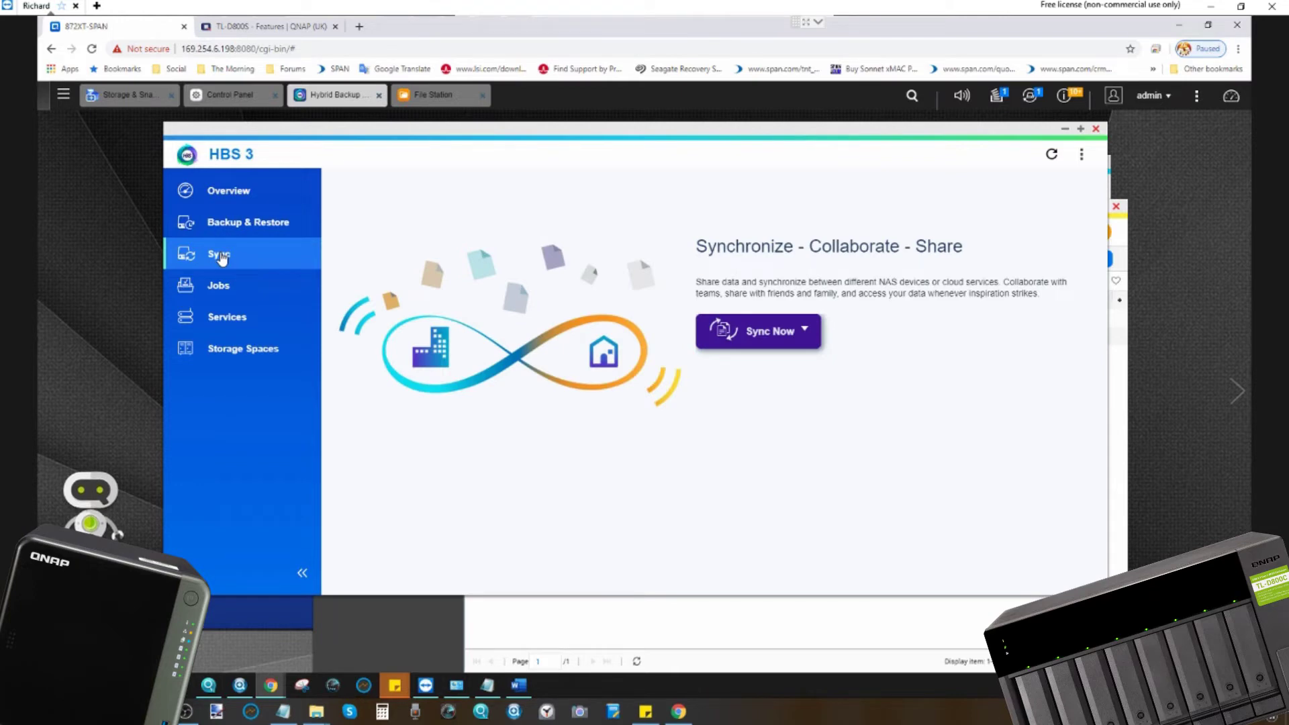
{"action": "left_click", "coordinate": [765, 333]}
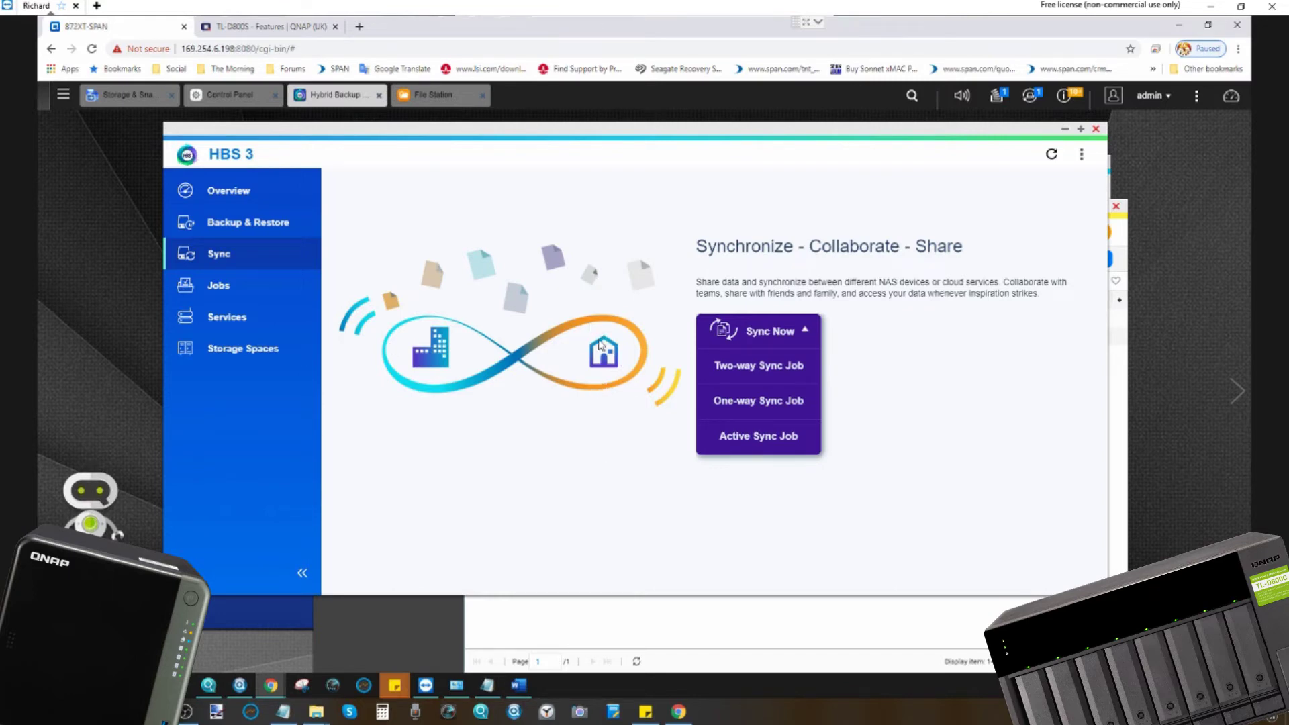
{"action": "left_click", "coordinate": [223, 227]}
{"action": "left_click", "coordinate": [786, 396]}
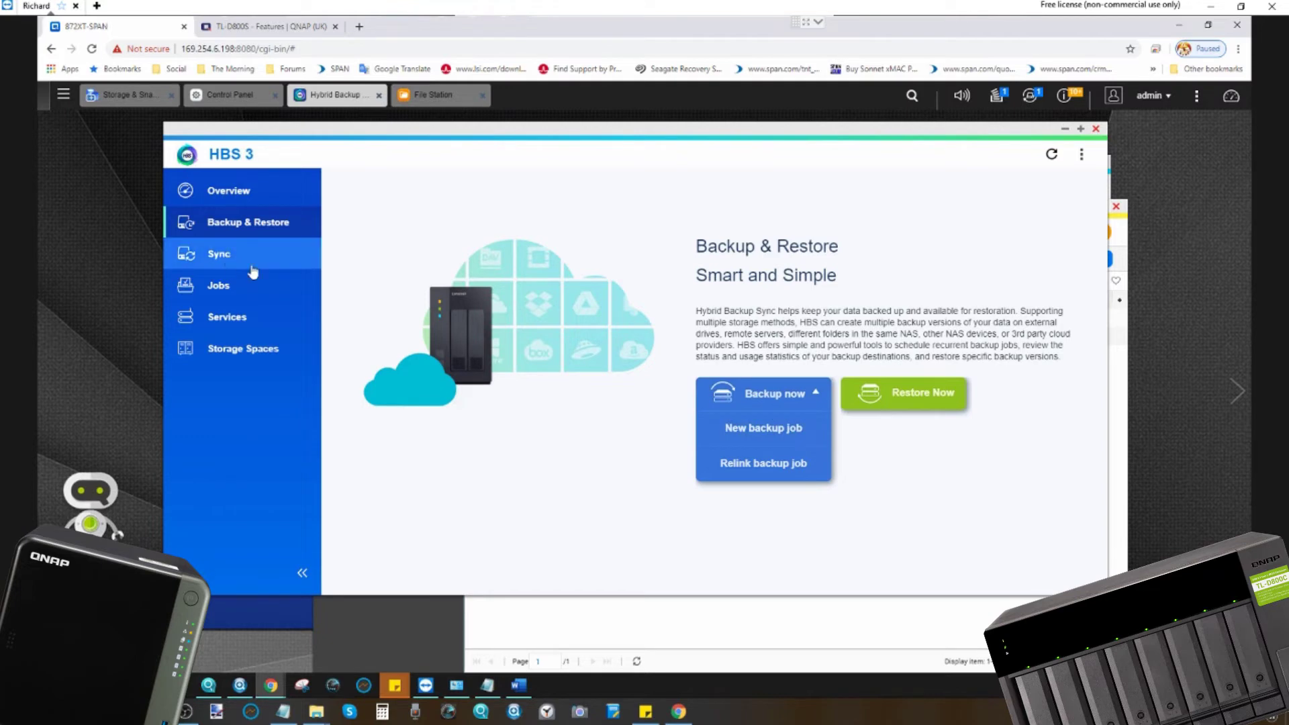
{"action": "left_click", "coordinate": [226, 260]}
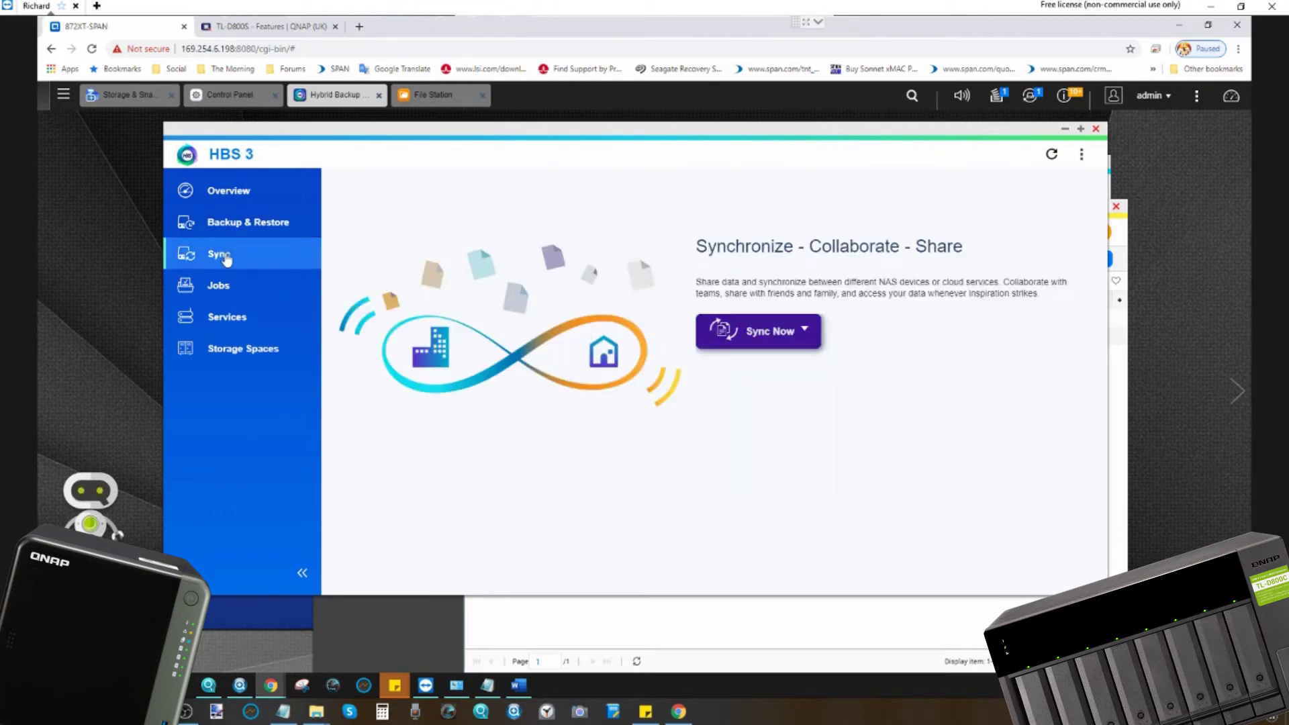
{"action": "left_click", "coordinate": [269, 223]}
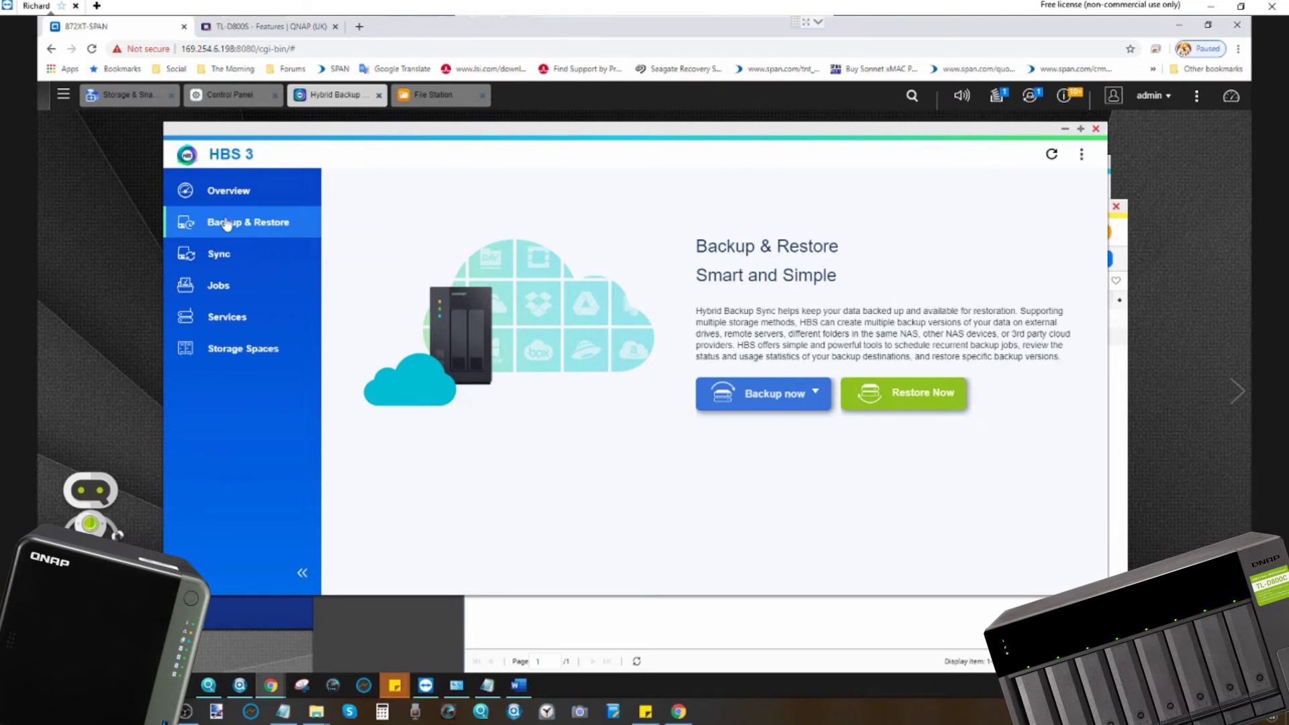
{"action": "left_click", "coordinate": [267, 253]}
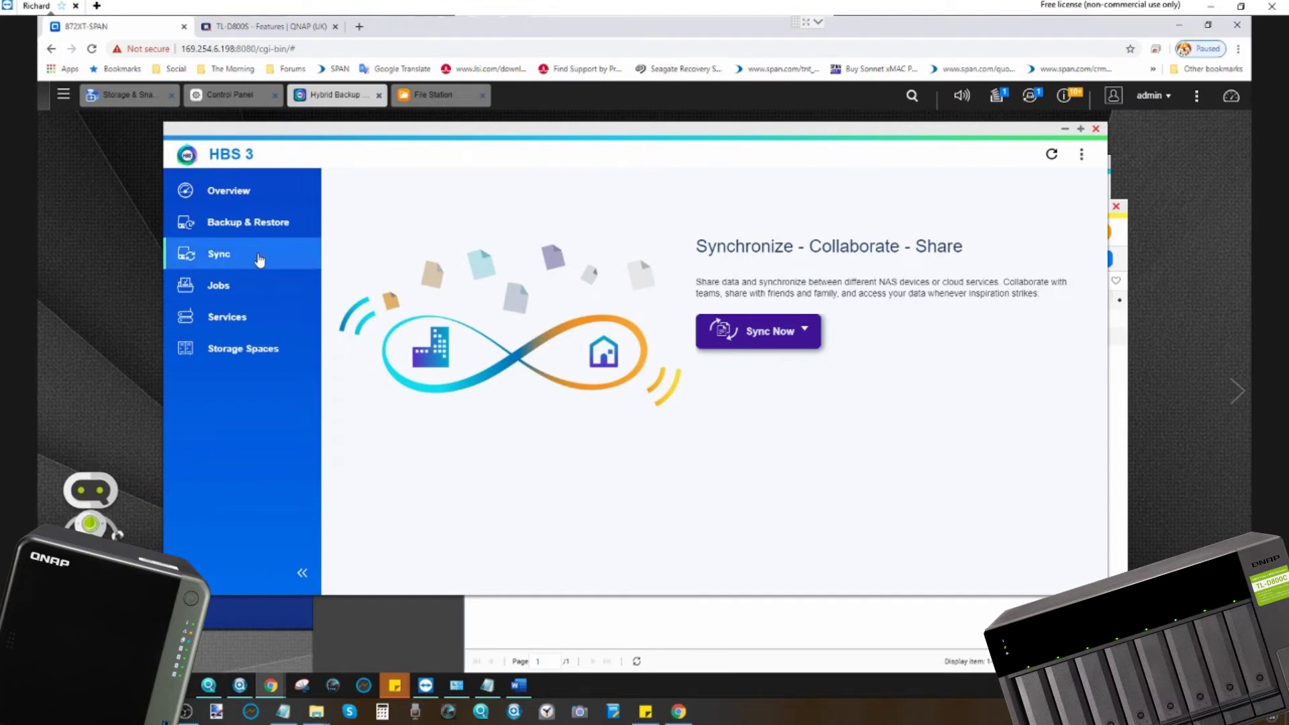
{"action": "left_click", "coordinate": [783, 334]}
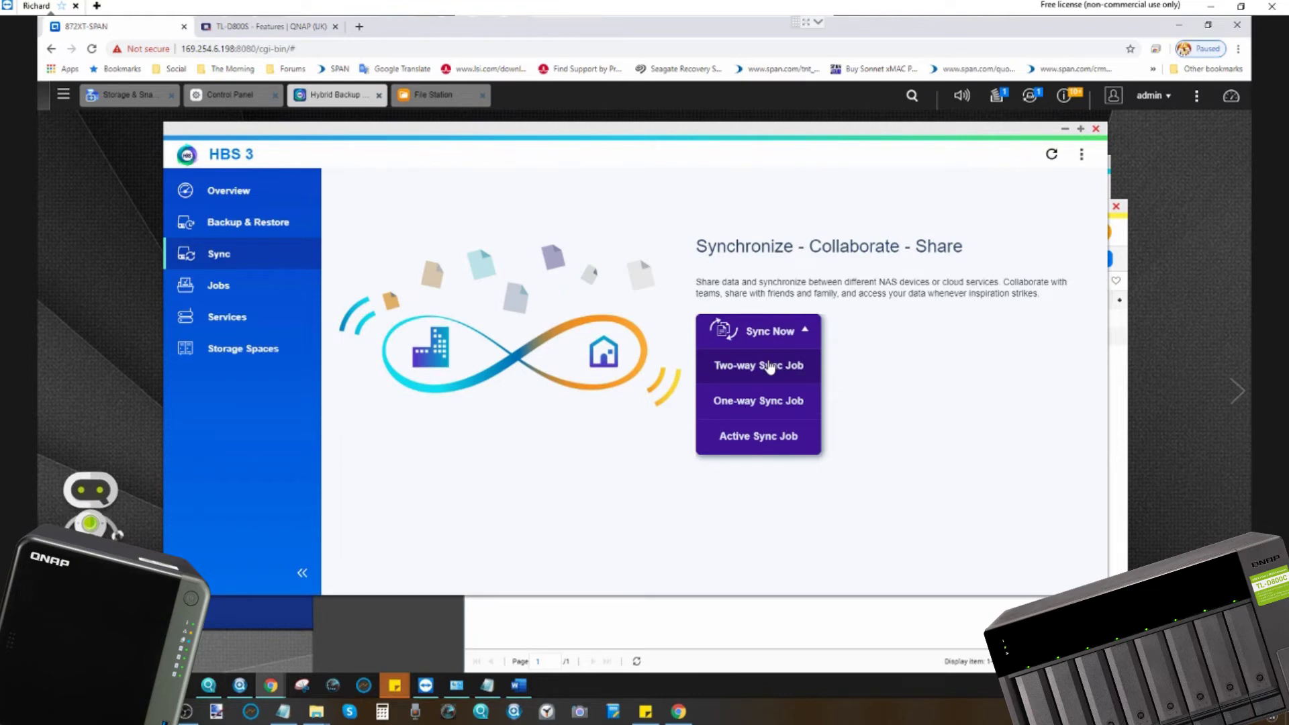
{"action": "left_click", "coordinate": [749, 407]}
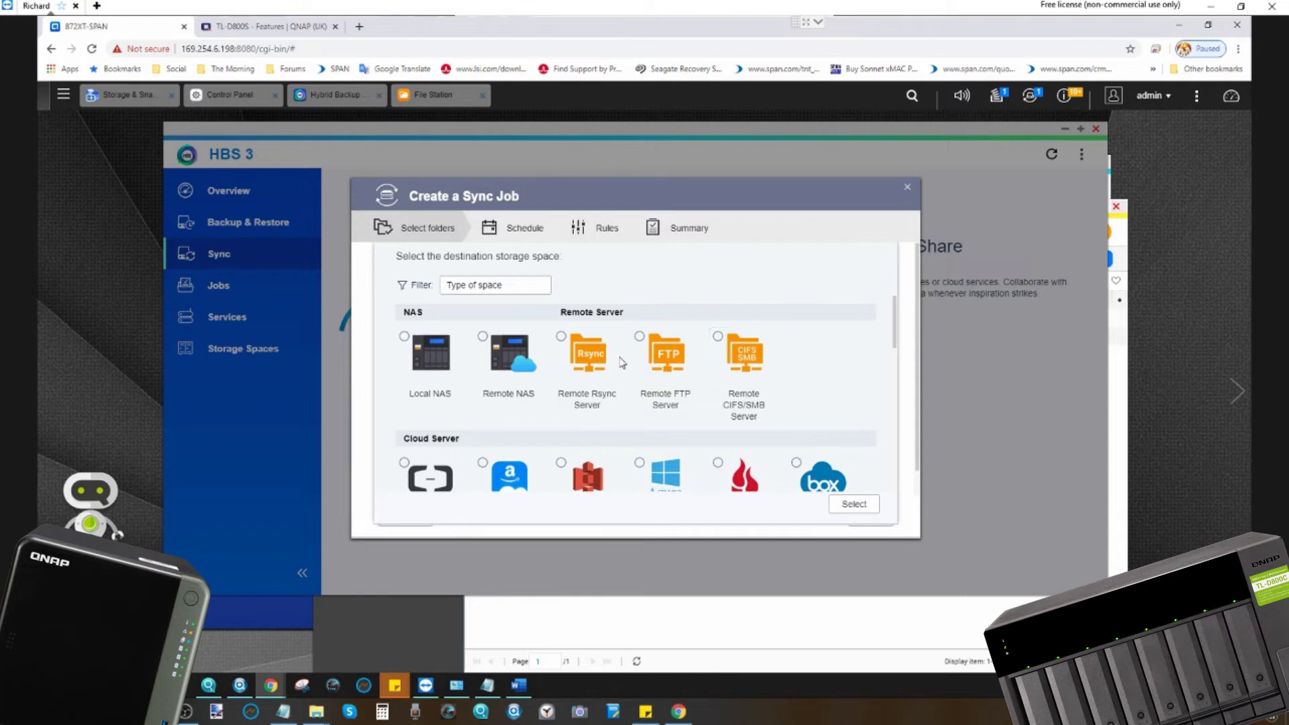
- Scroll through the destination storage list and select Local NAS
{"action": "scroll", "coordinate": [652, 351], "scroll_direction": "down", "scroll_amount": 2}
{"action": "scroll", "coordinate": [652, 351], "scroll_direction": "down", "scroll_amount": 3}
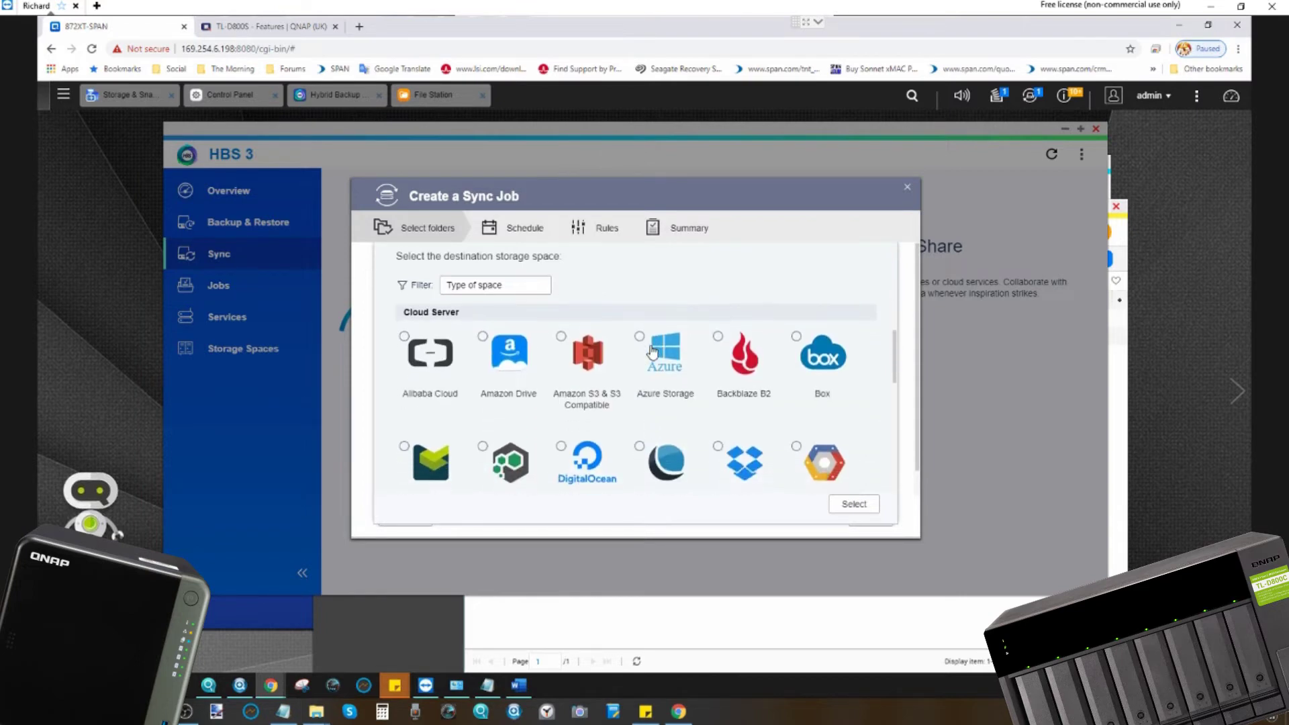
{"action": "scroll", "coordinate": [652, 350], "scroll_direction": "down", "scroll_amount": 4}
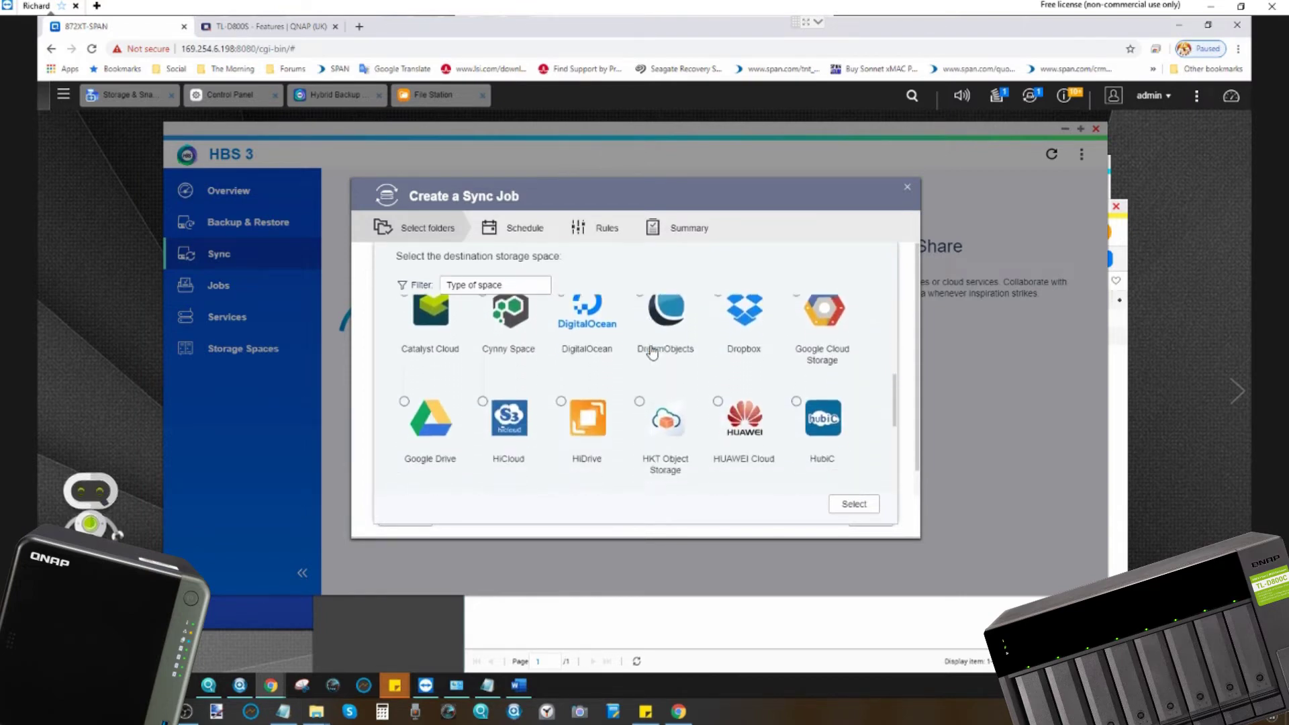
{"action": "scroll", "coordinate": [652, 350], "scroll_direction": "down", "scroll_amount": 2}
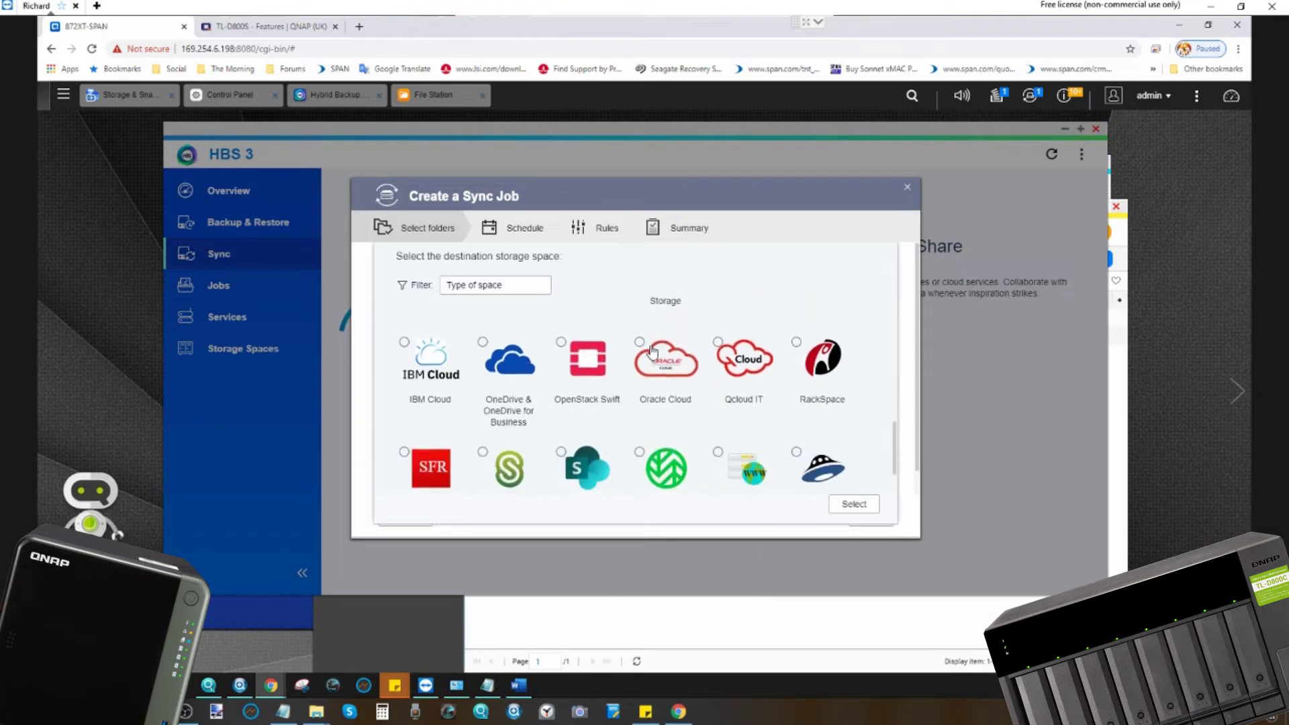
{"action": "scroll", "coordinate": [652, 350], "scroll_direction": "up", "scroll_amount": 2}
{"action": "scroll", "coordinate": [652, 350], "scroll_direction": "up", "scroll_amount": 1}
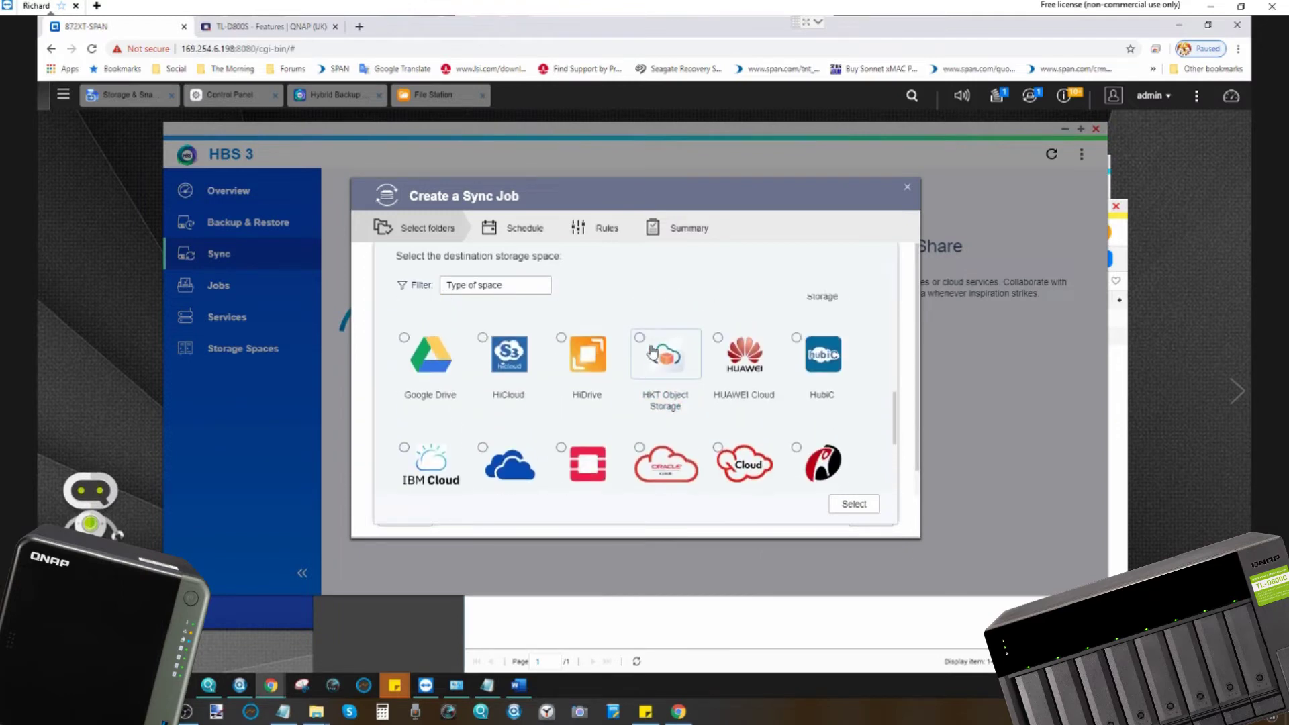
{"action": "scroll", "coordinate": [652, 351], "scroll_direction": "up", "scroll_amount": 4}
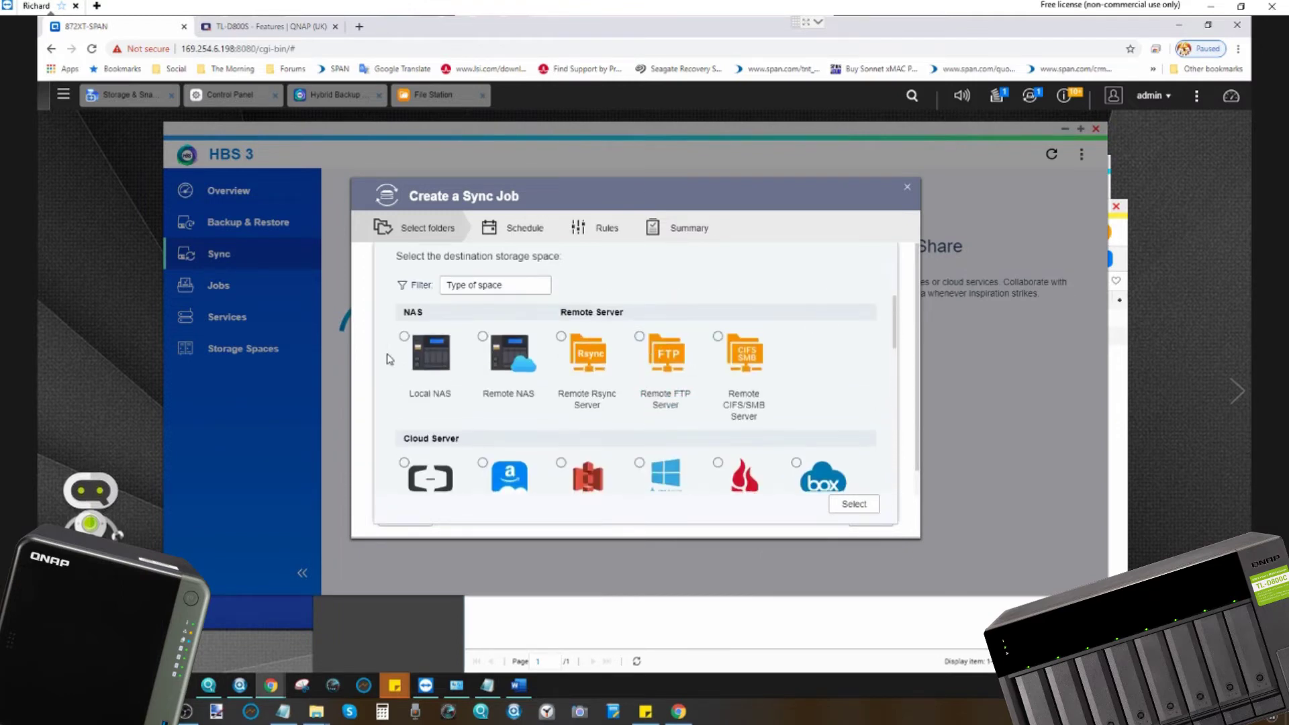
{"action": "left_click", "coordinate": [420, 339]}
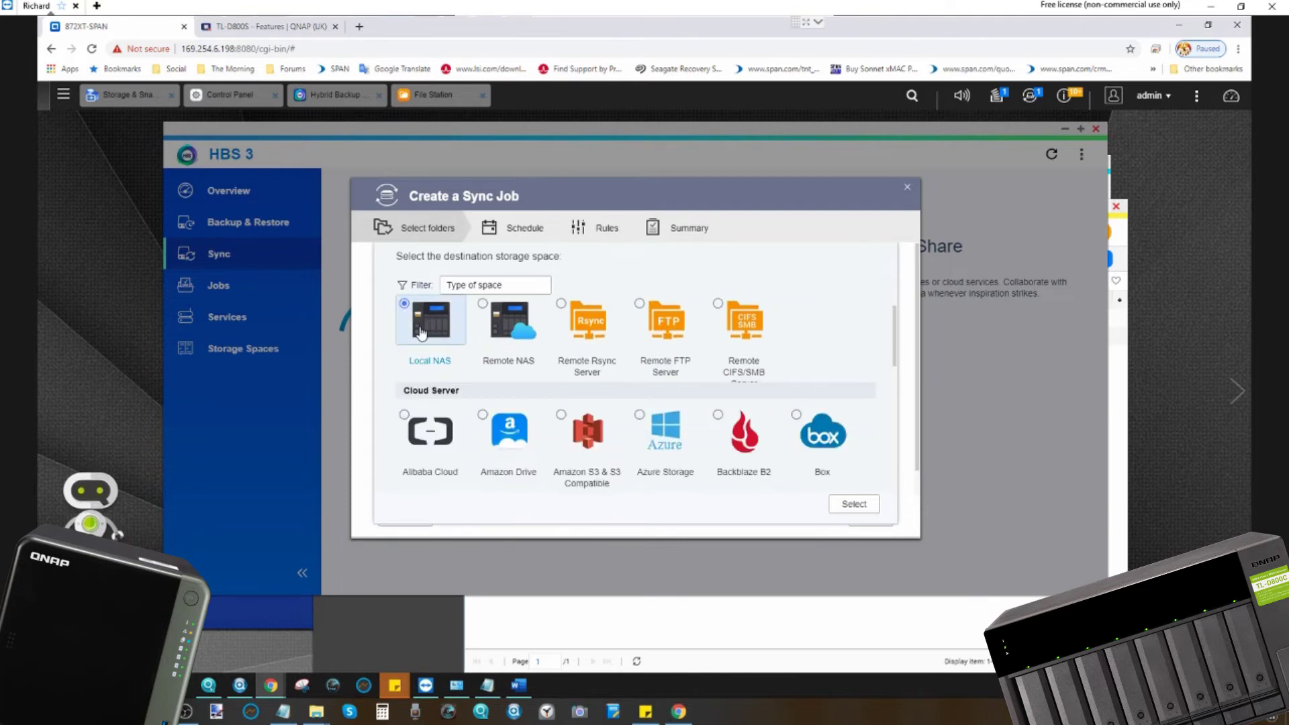
- Confirm the local NAS and choose 872XT-RAID5 as the sync job's source folder
{"action": "left_click", "coordinate": [852, 504]}
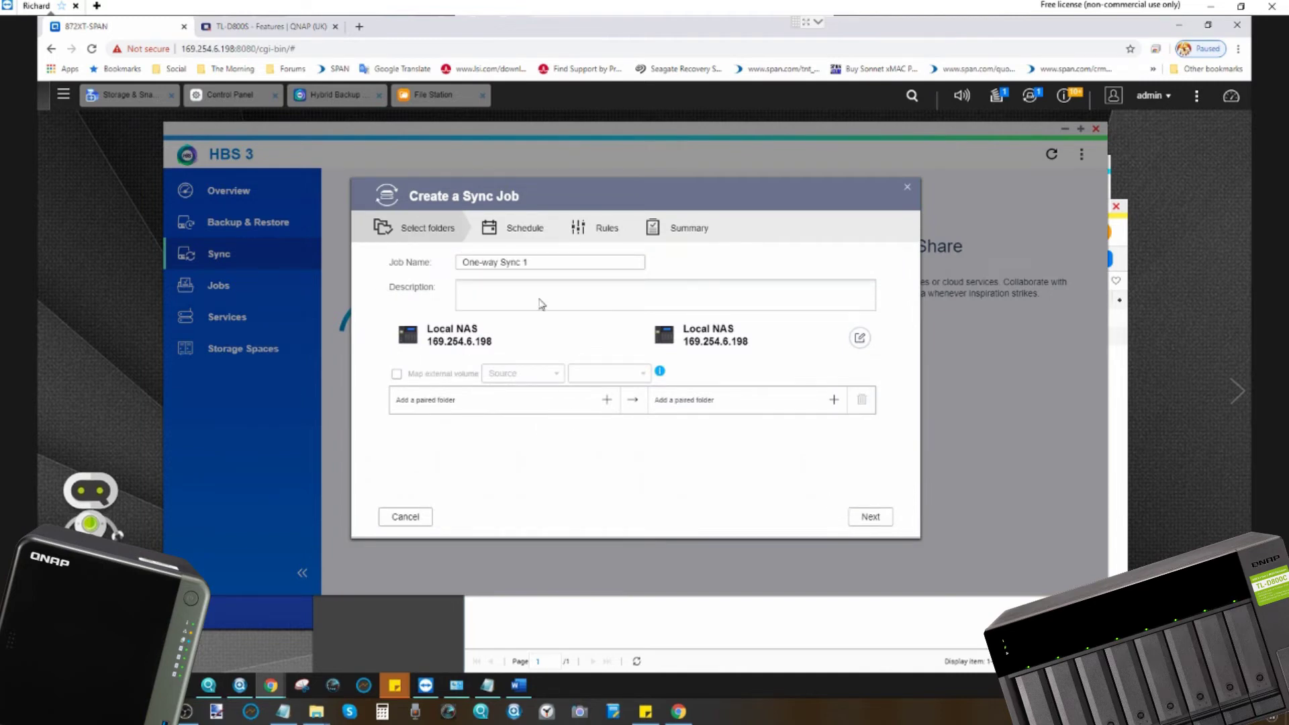
{"action": "left_click", "coordinate": [607, 401]}
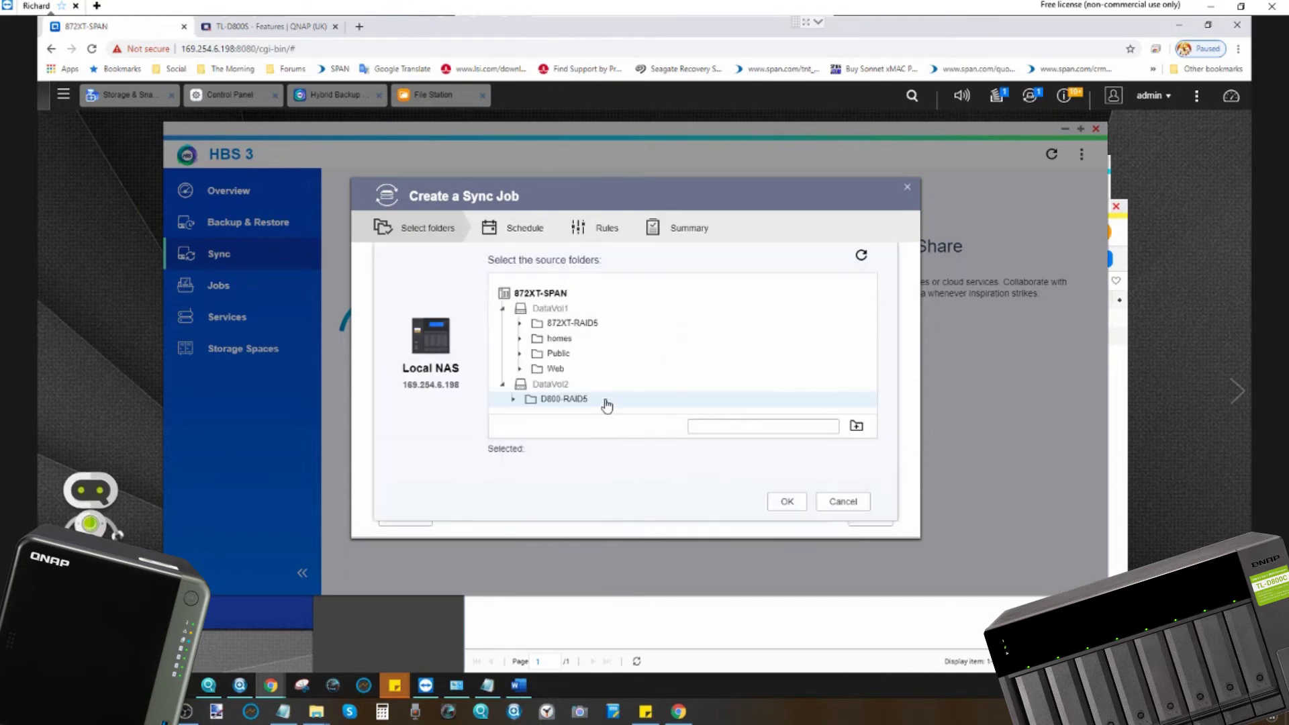
{"action": "left_click", "coordinate": [558, 325]}
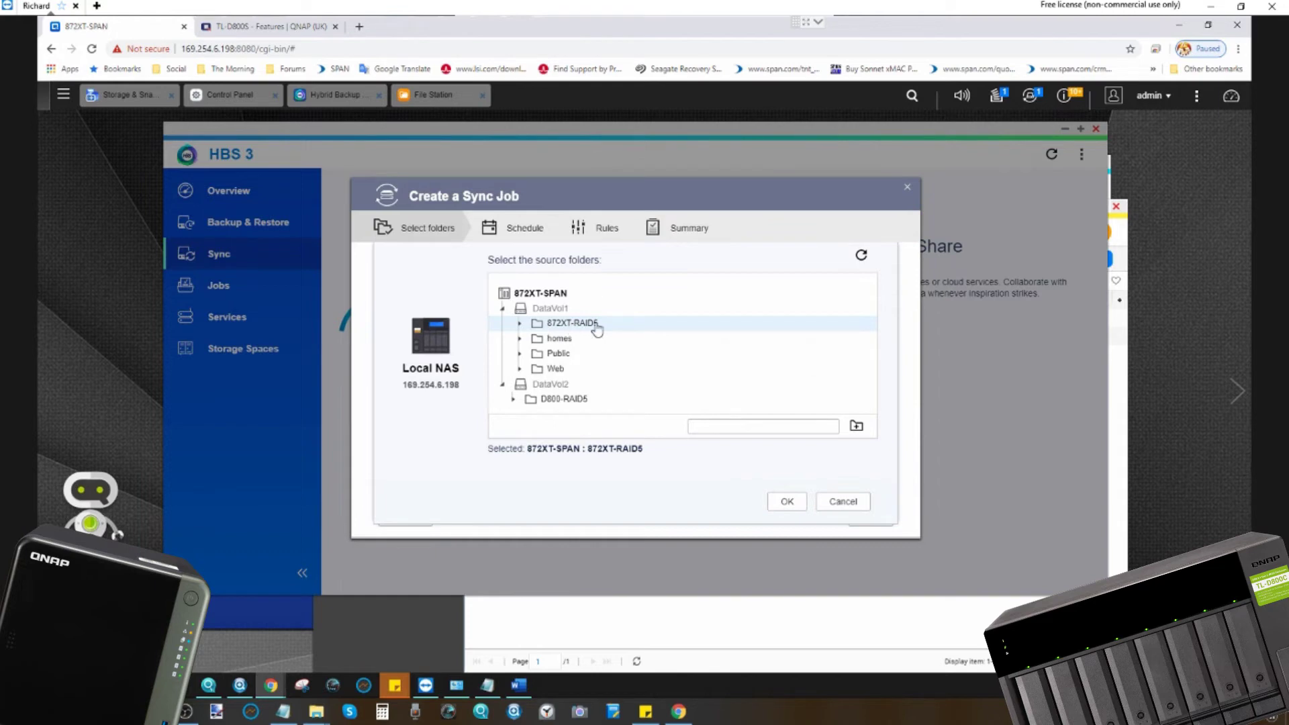
{"action": "left_click", "coordinate": [787, 504]}
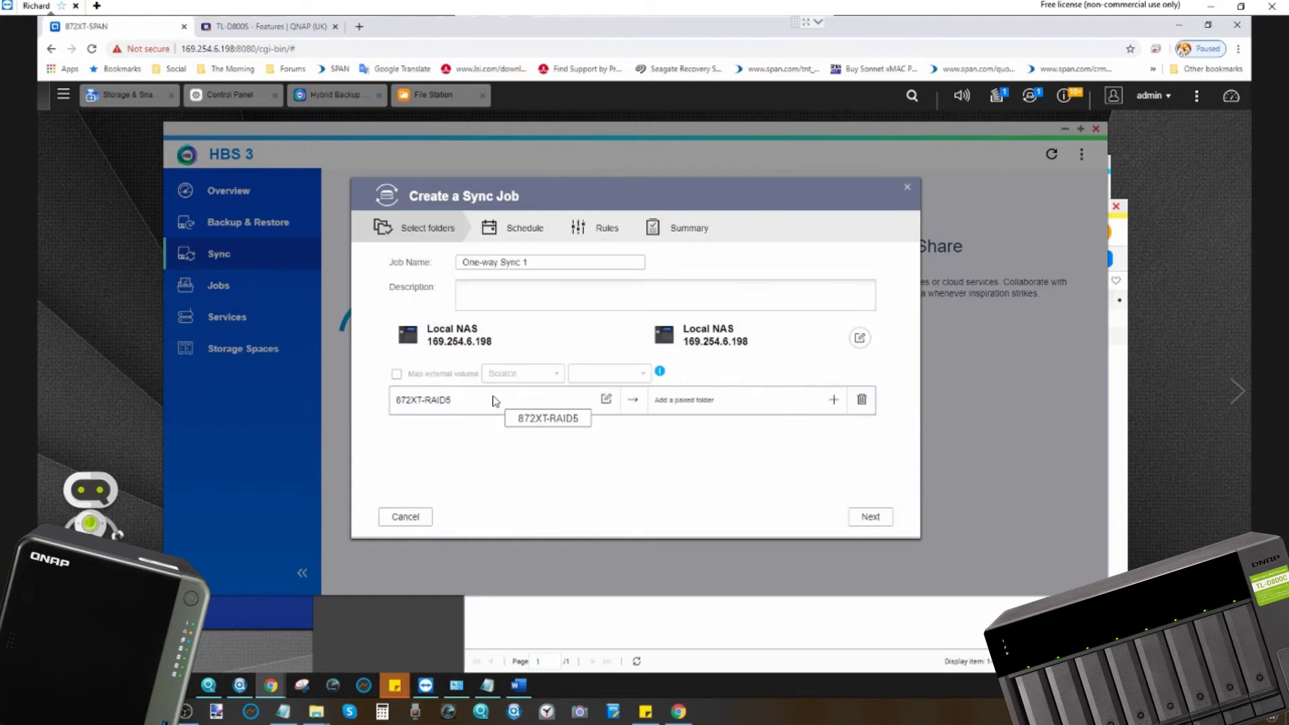
{"action": "left_click", "coordinate": [835, 405]}
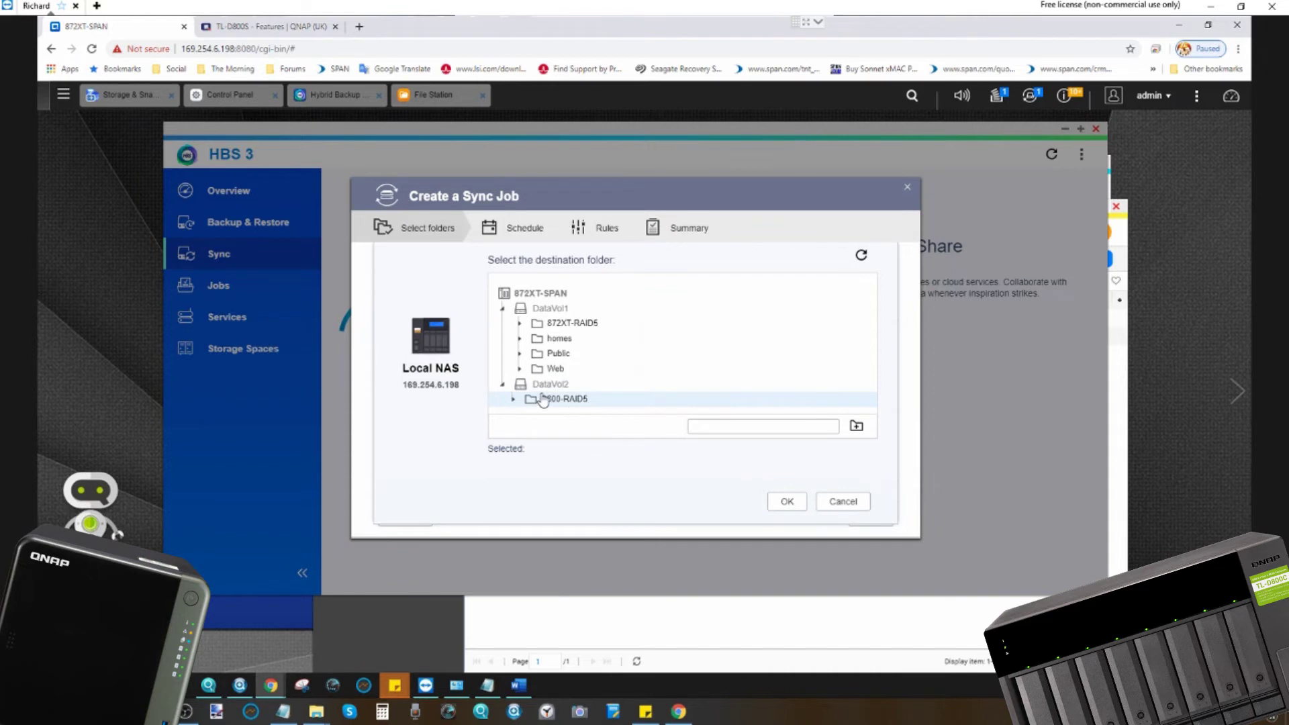
- Check the installed expansion card details, then set D800-RAID5 as the job's destination folder
{"action": "left_click", "coordinate": [233, 100]}
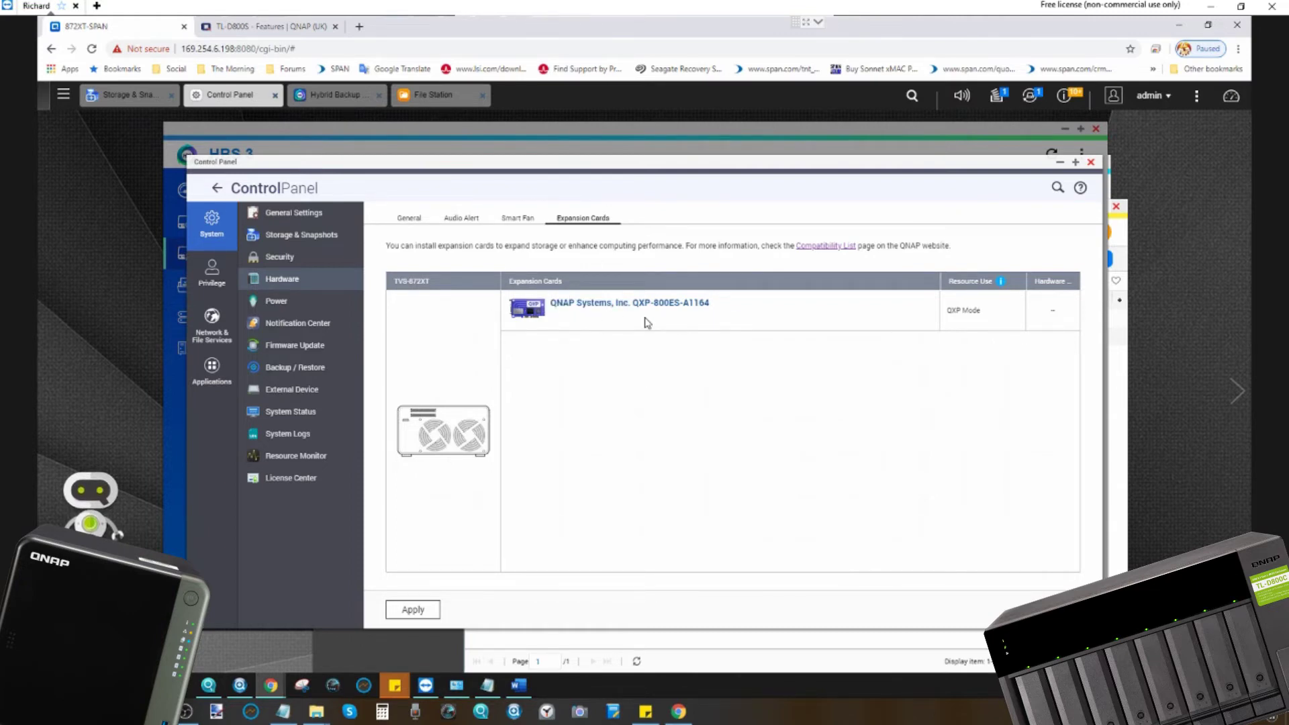
{"action": "left_click", "coordinate": [1091, 162]}
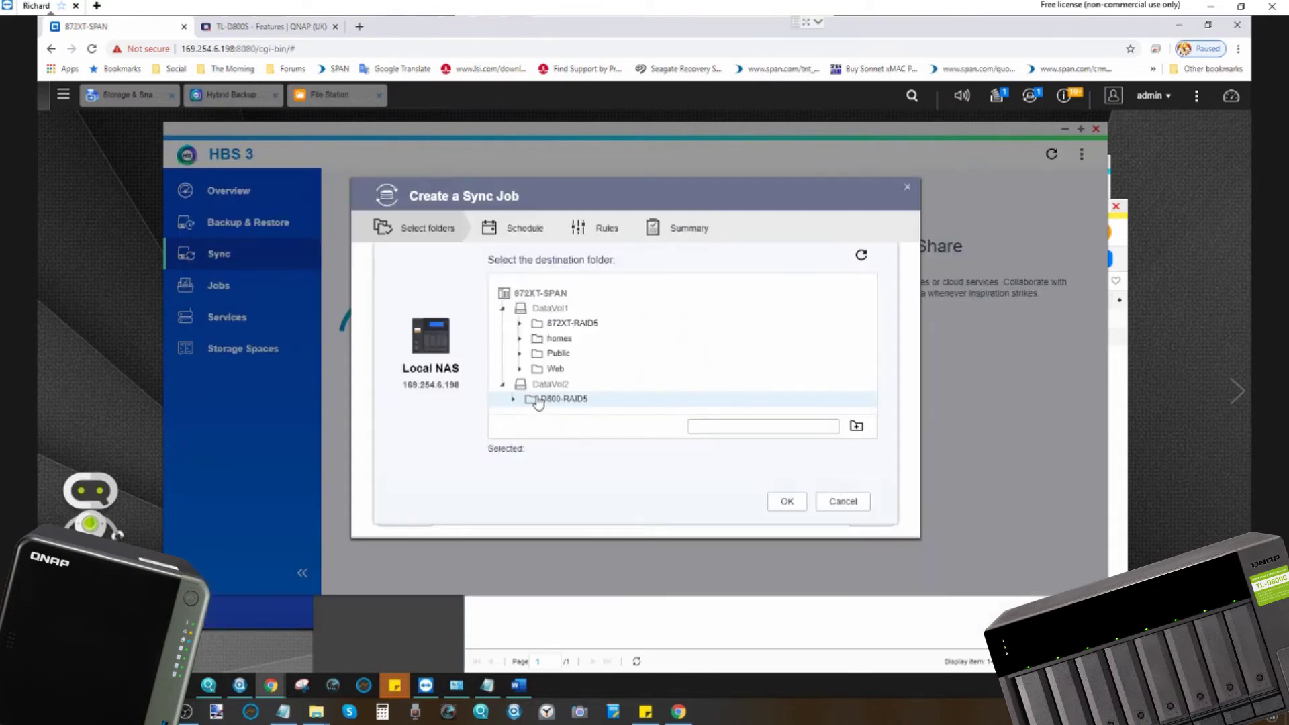
{"action": "left_click", "coordinate": [578, 398]}
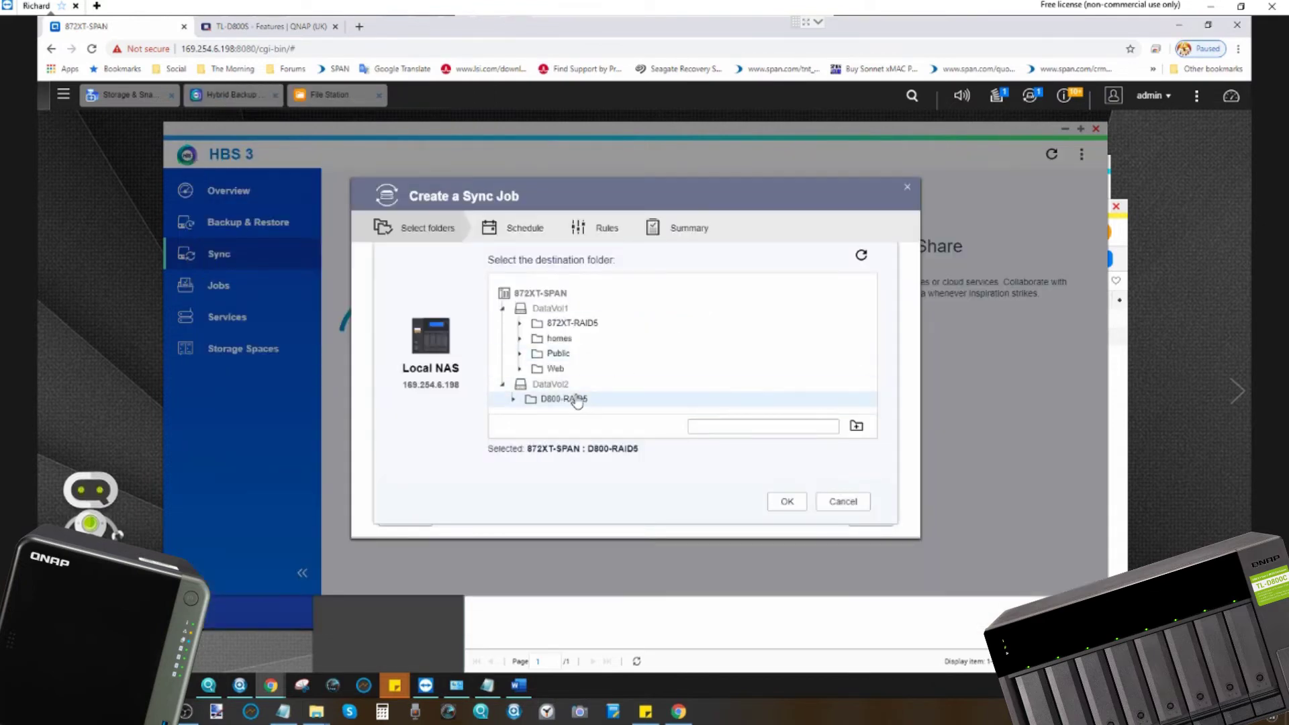
{"action": "left_click", "coordinate": [790, 503]}
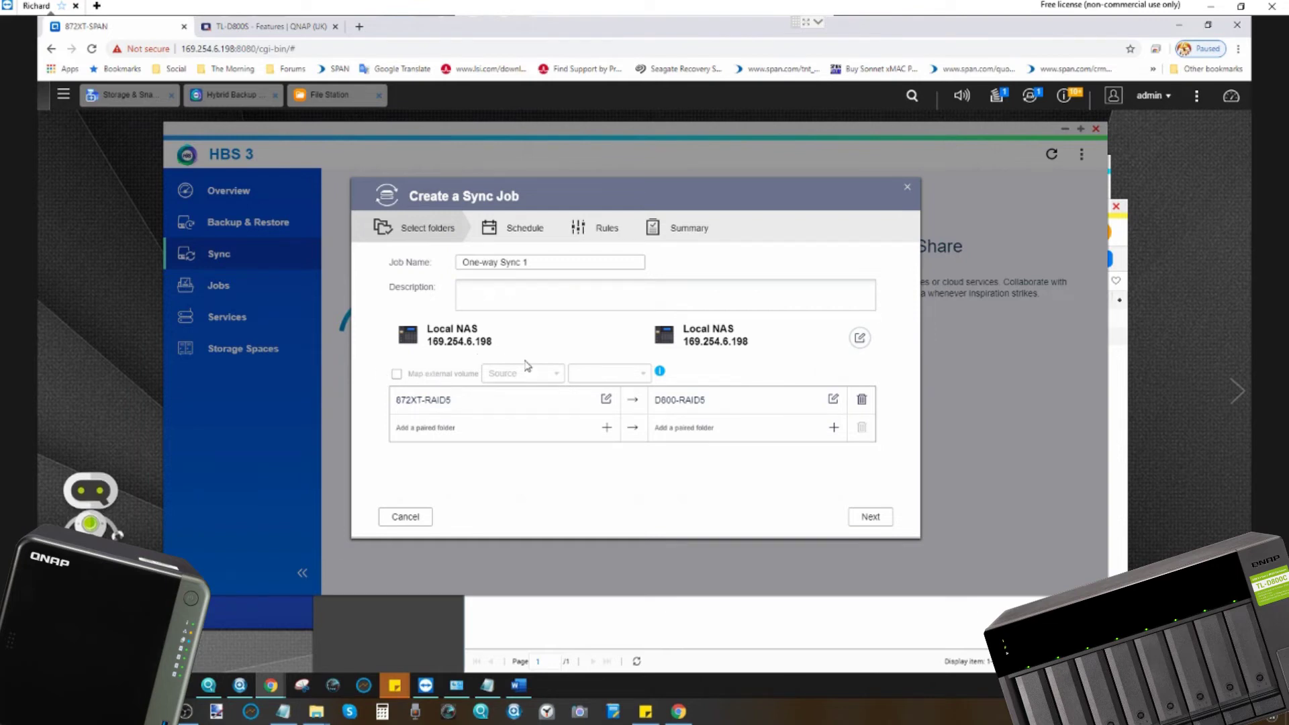
{"action": "left_click", "coordinate": [531, 263]}
{"action": "left_click", "coordinate": [870, 517]}
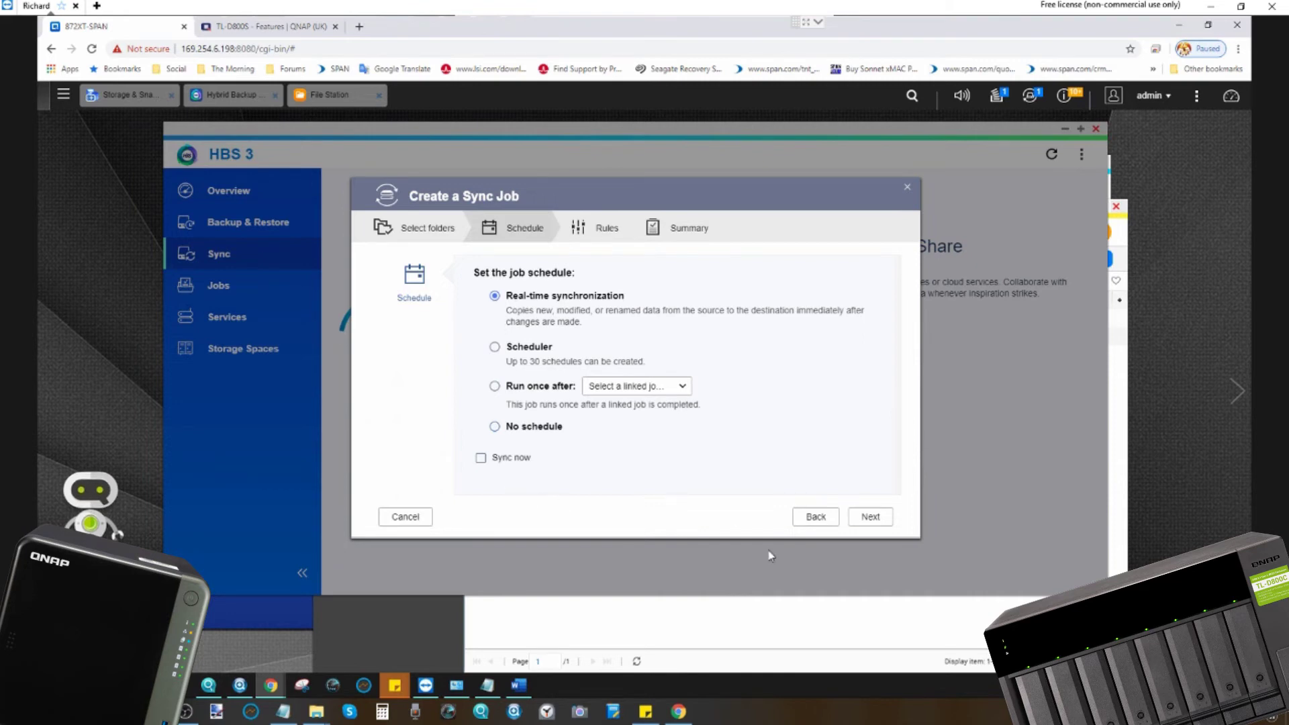
- Keep Real-time synchronization as the schedule and continue to the Rules step
{"action": "left_click", "coordinate": [875, 518]}
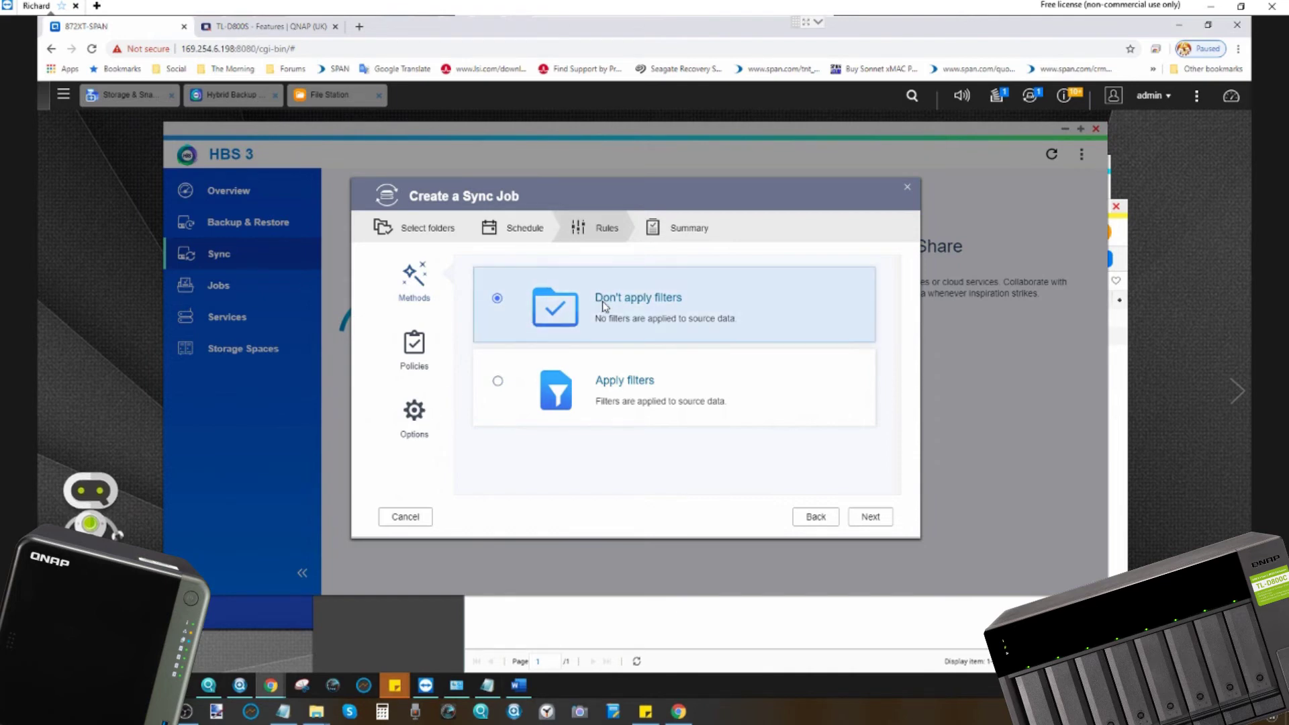
- Leave filters off, review the summary, and create the One-way Sync 1 job
{"action": "left_click", "coordinate": [873, 518]}
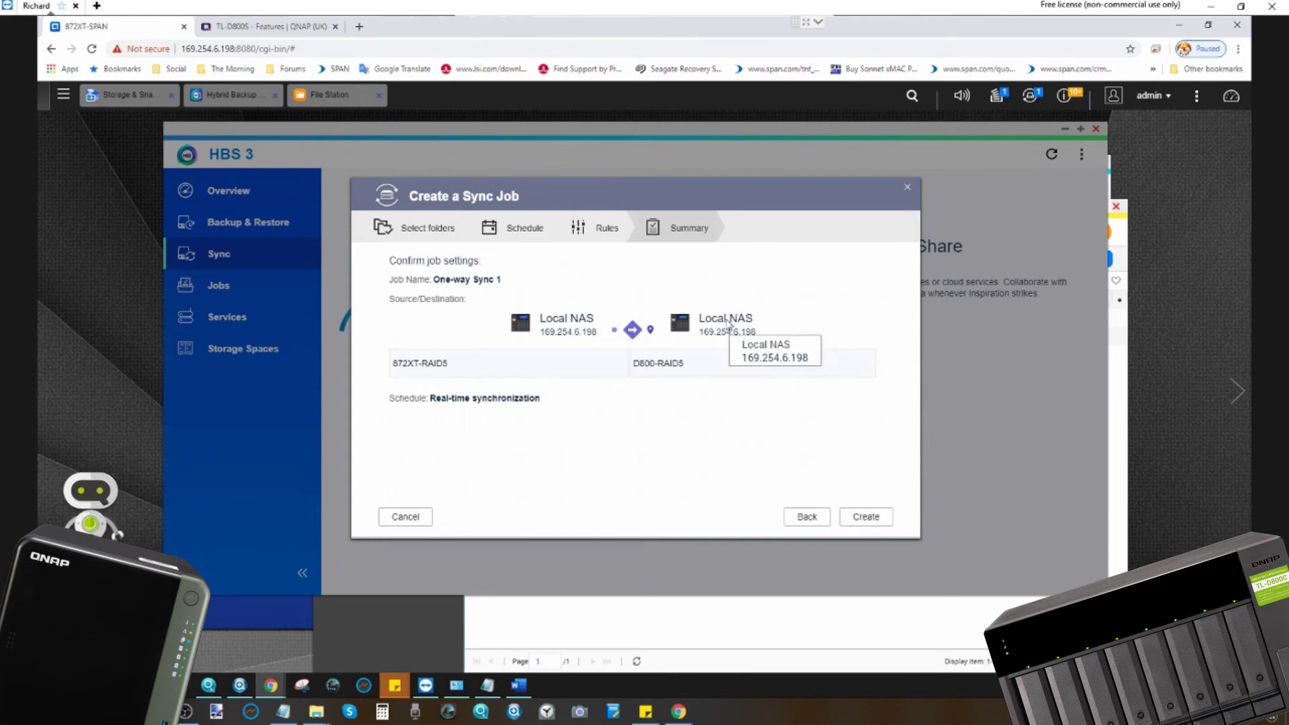
{"action": "left_click", "coordinate": [870, 517]}
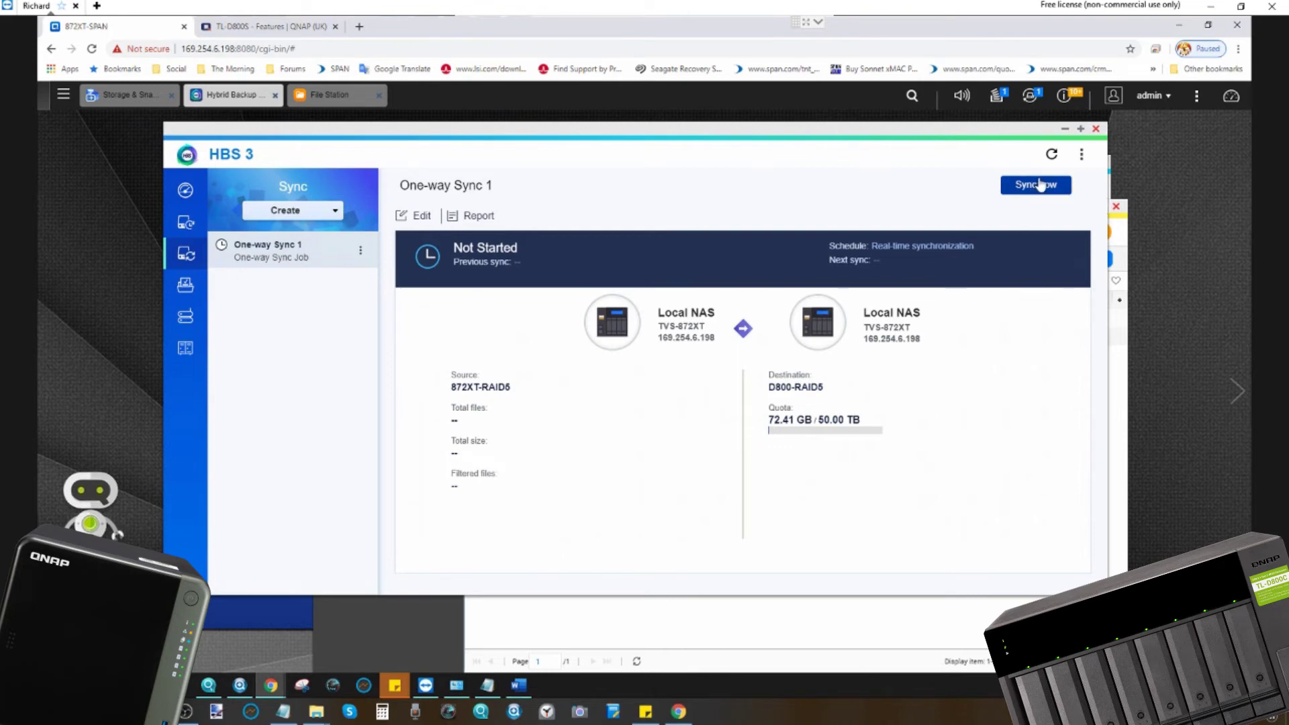
- Start One-way Sync 1 running, then open File Explorer on This PC
{"action": "left_click", "coordinate": [1039, 185]}
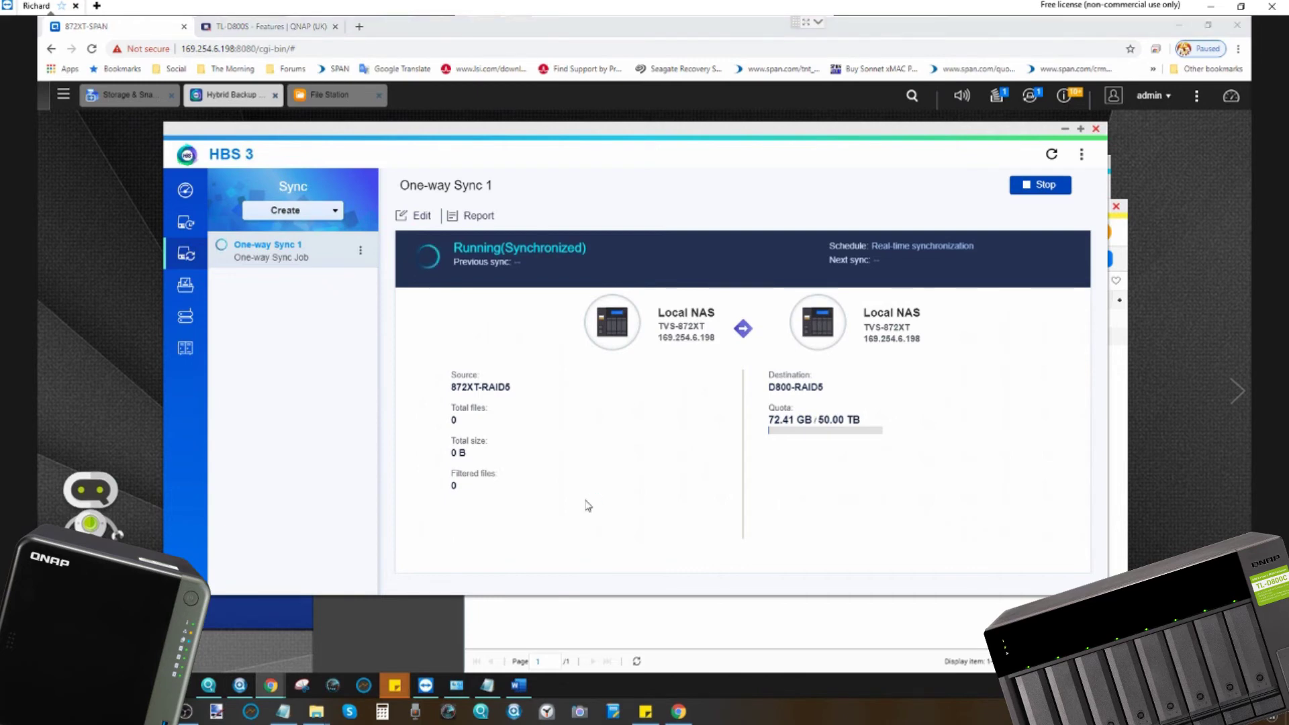
{"action": "key", "text": "super+e"}
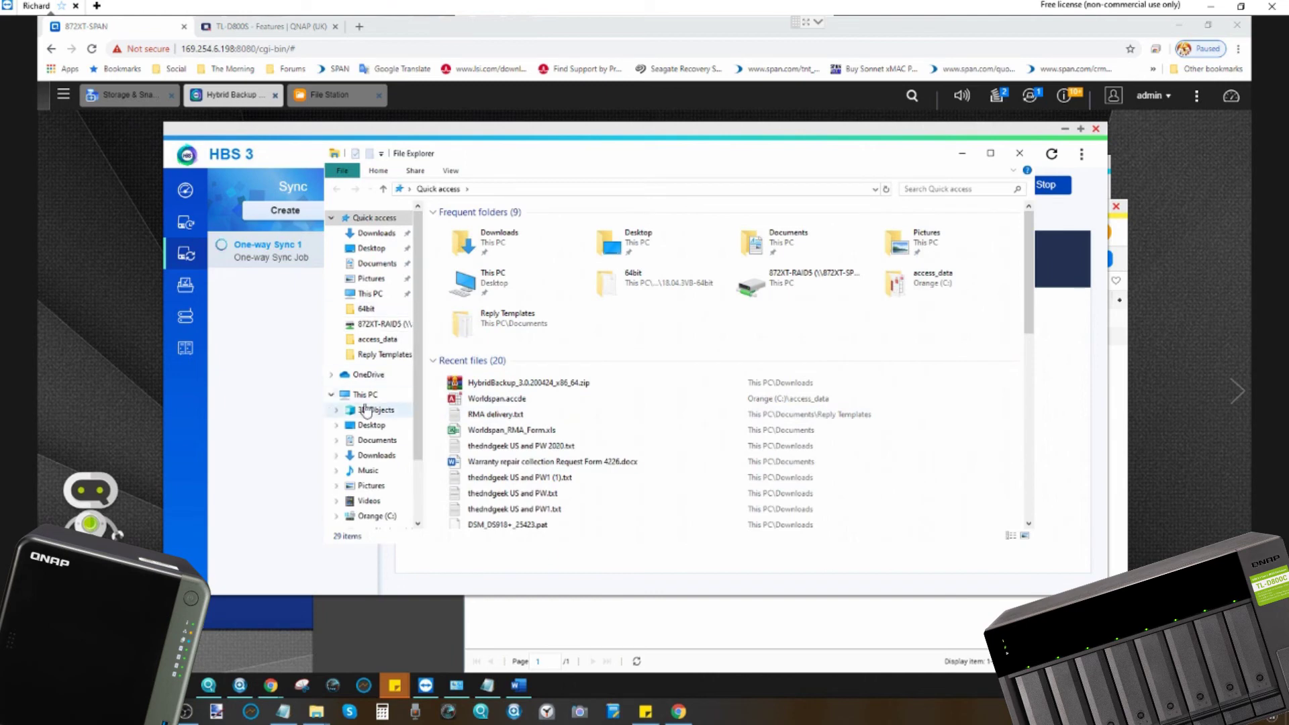
{"action": "left_click", "coordinate": [365, 395]}
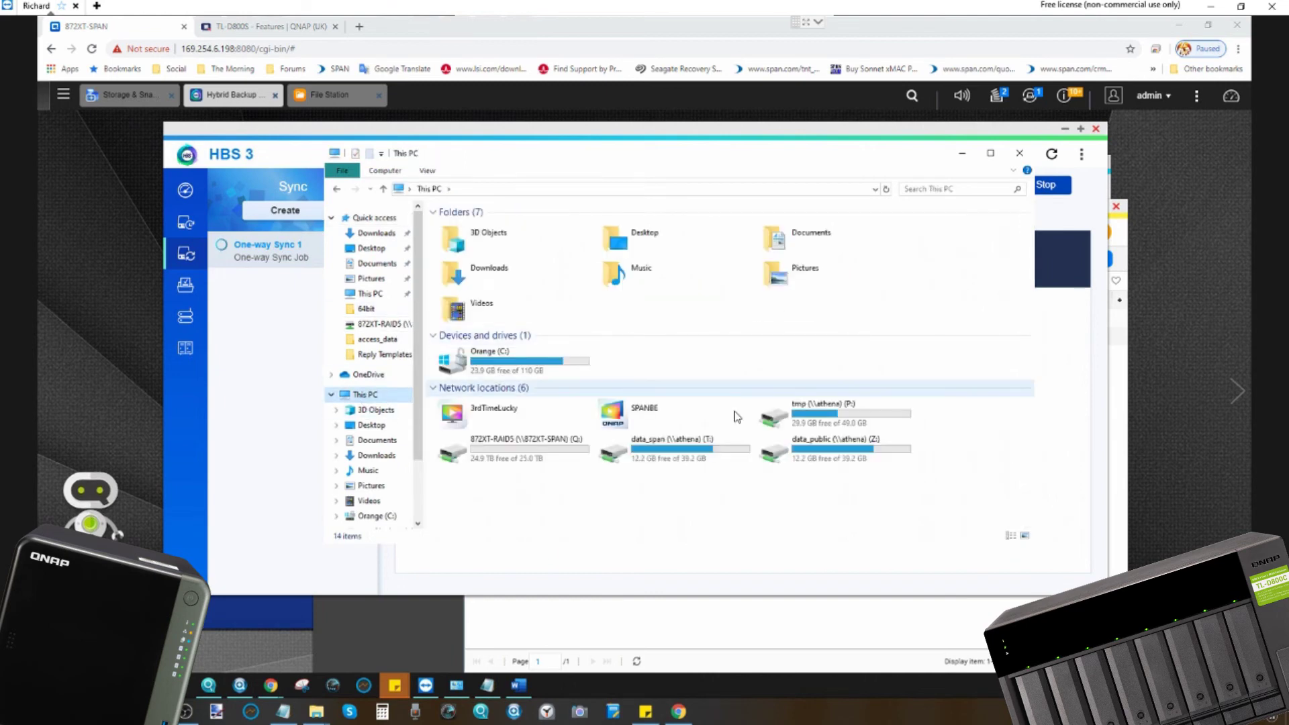
- Open the 872XT-RAID5 share and copy the nine downloaded files from a separate Downloads window
{"action": "double_click", "coordinate": [529, 461]}
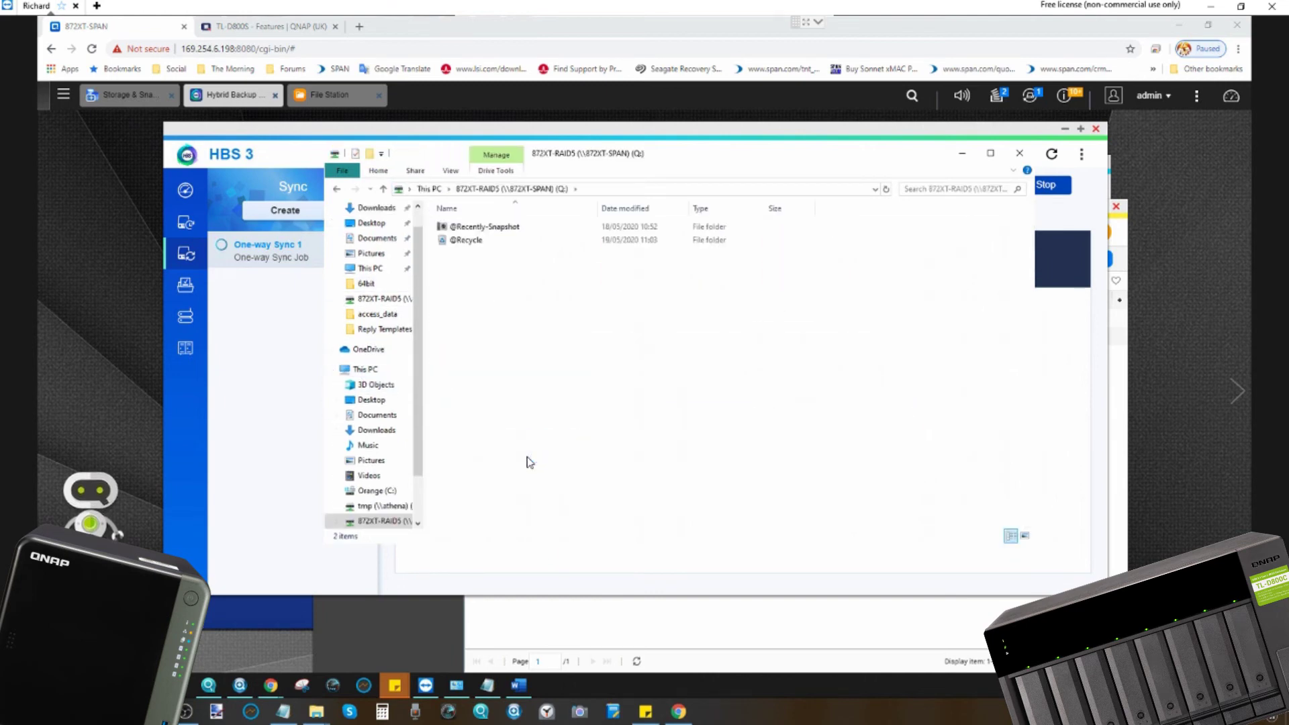
{"action": "scroll", "coordinate": [384, 271], "scroll_direction": "up", "scroll_amount": 1}
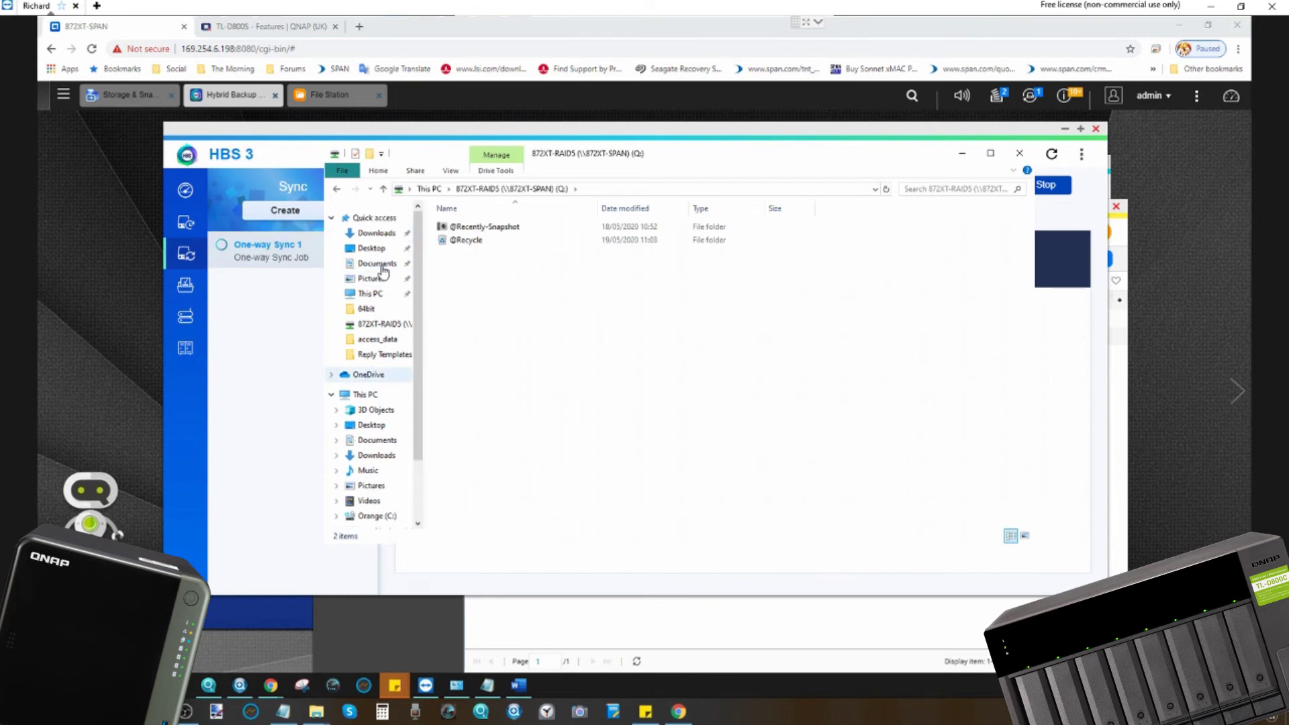
{"action": "right_click", "coordinate": [380, 234]}
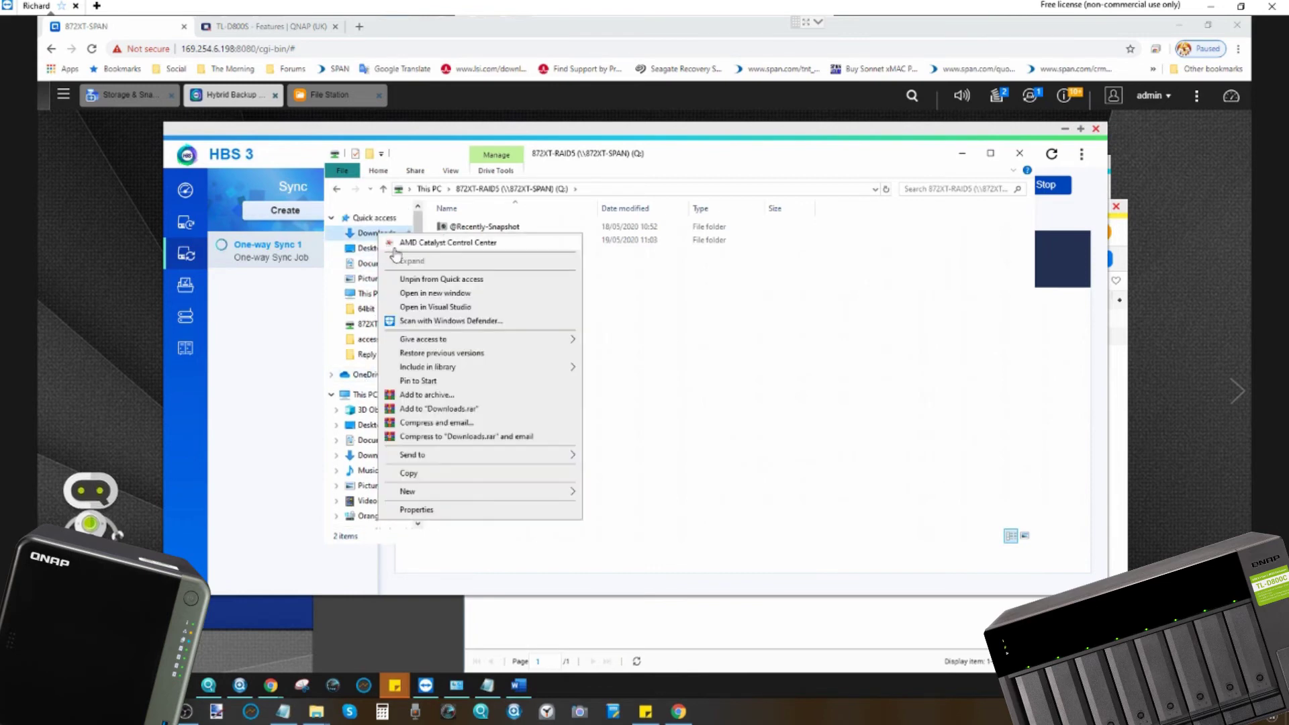
{"action": "left_click", "coordinate": [439, 294]}
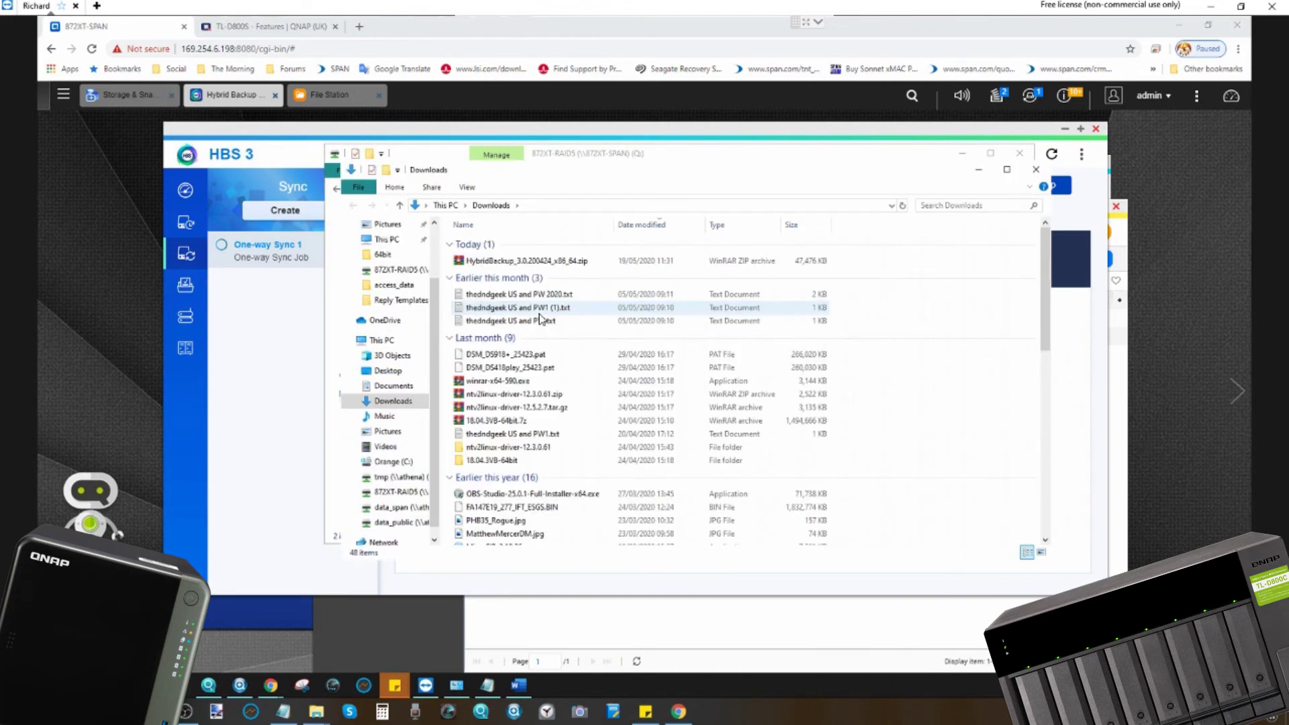
{"action": "left_click_drag", "start_coordinate": [866, 350], "coordinate": [802, 374]}
{"action": "left_click_drag", "start_coordinate": [730, 423], "coordinate": [650, 466]}
{"action": "right_click", "coordinate": [651, 465]}
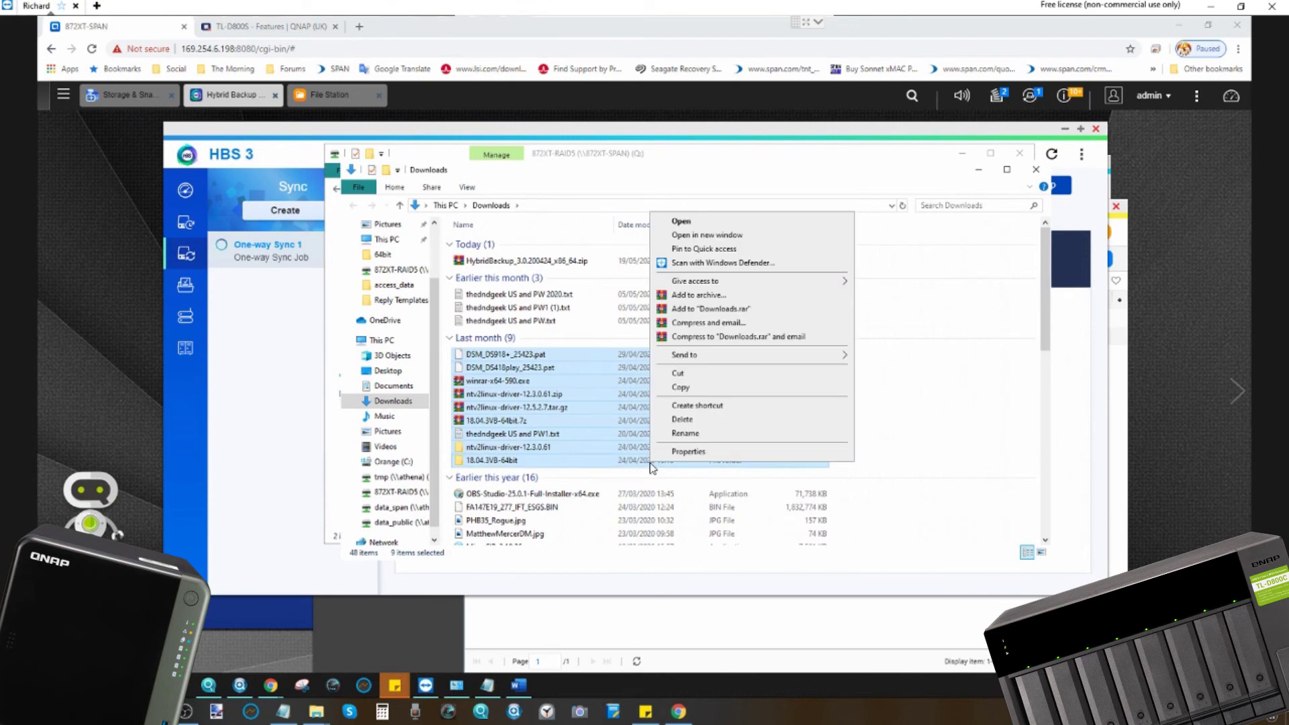
{"action": "left_click", "coordinate": [680, 387]}
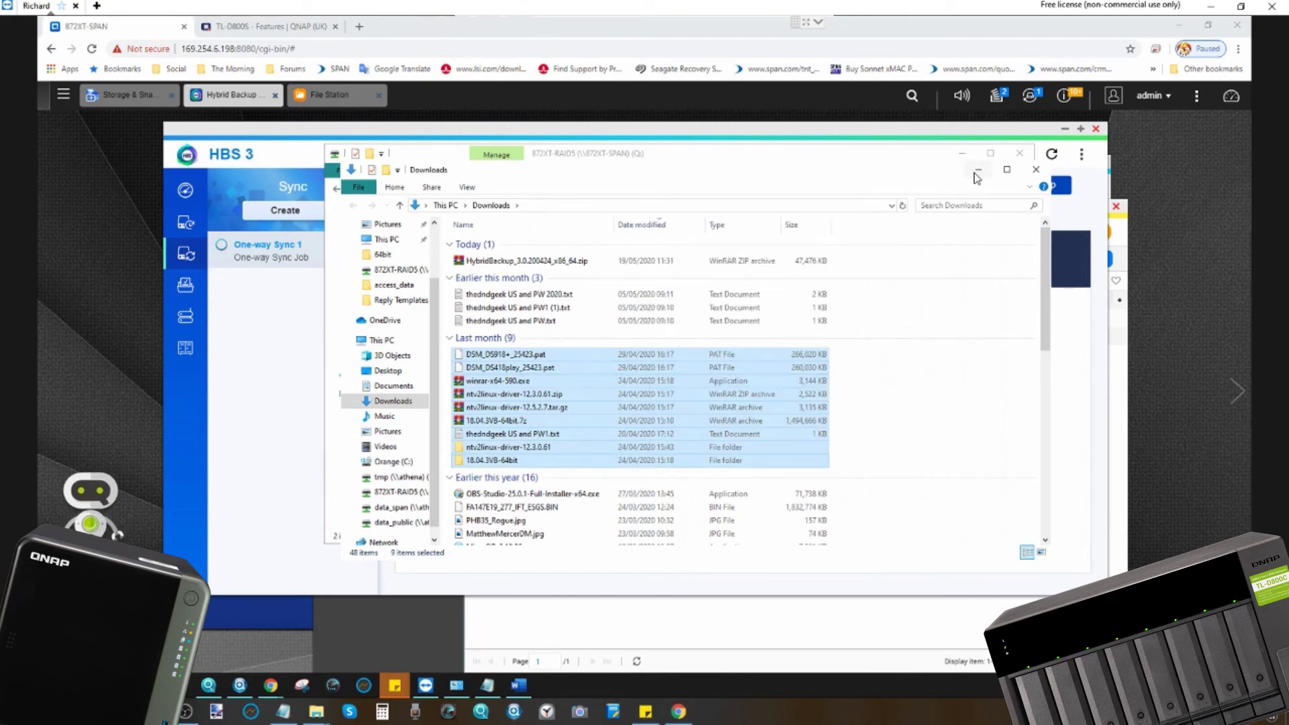
- Paste the nine copied items into the 872XT-RAID5 share and return to This PC
{"action": "left_click", "coordinate": [978, 172]}
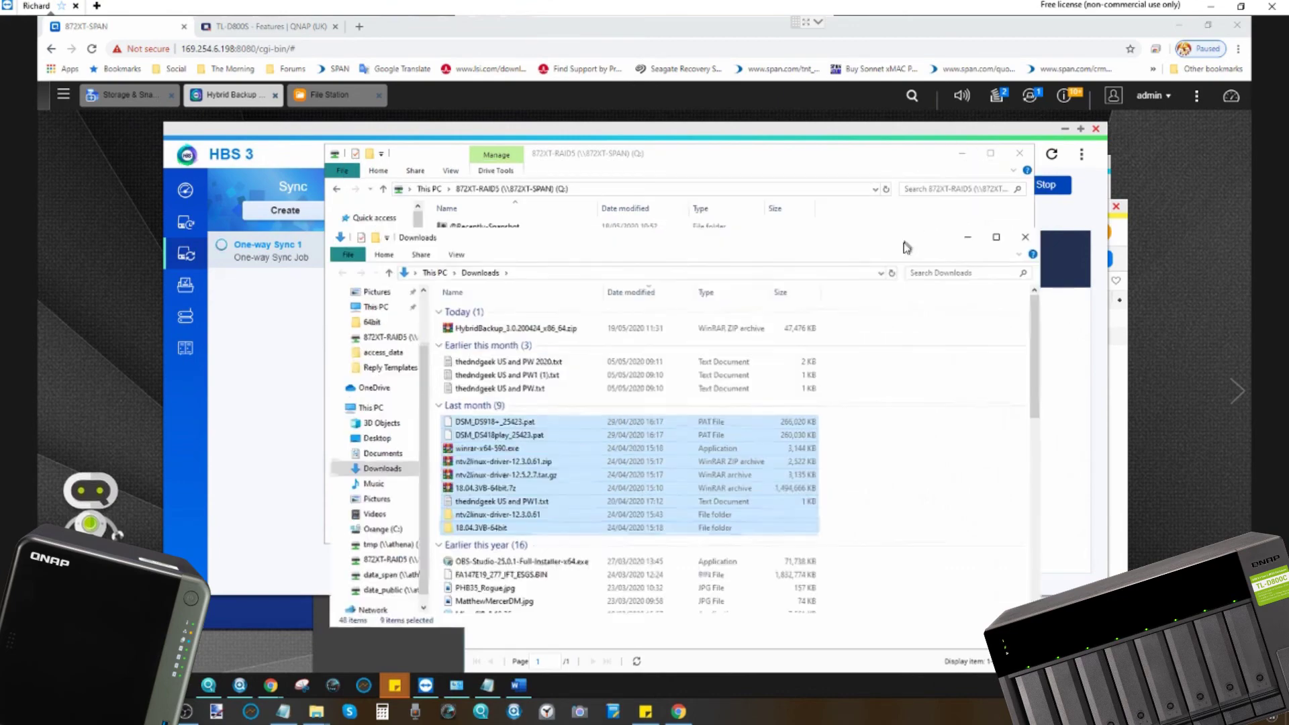
{"action": "right_click", "coordinate": [666, 367]}
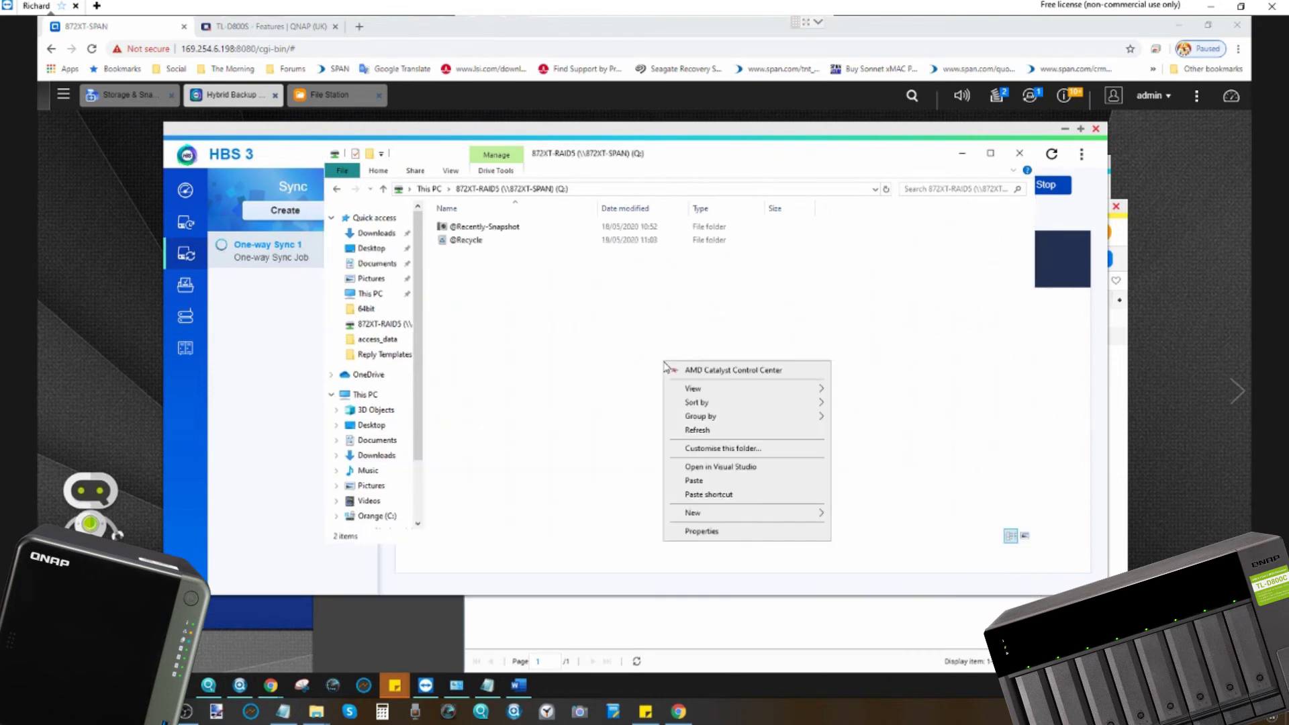
{"action": "left_click", "coordinate": [694, 481]}
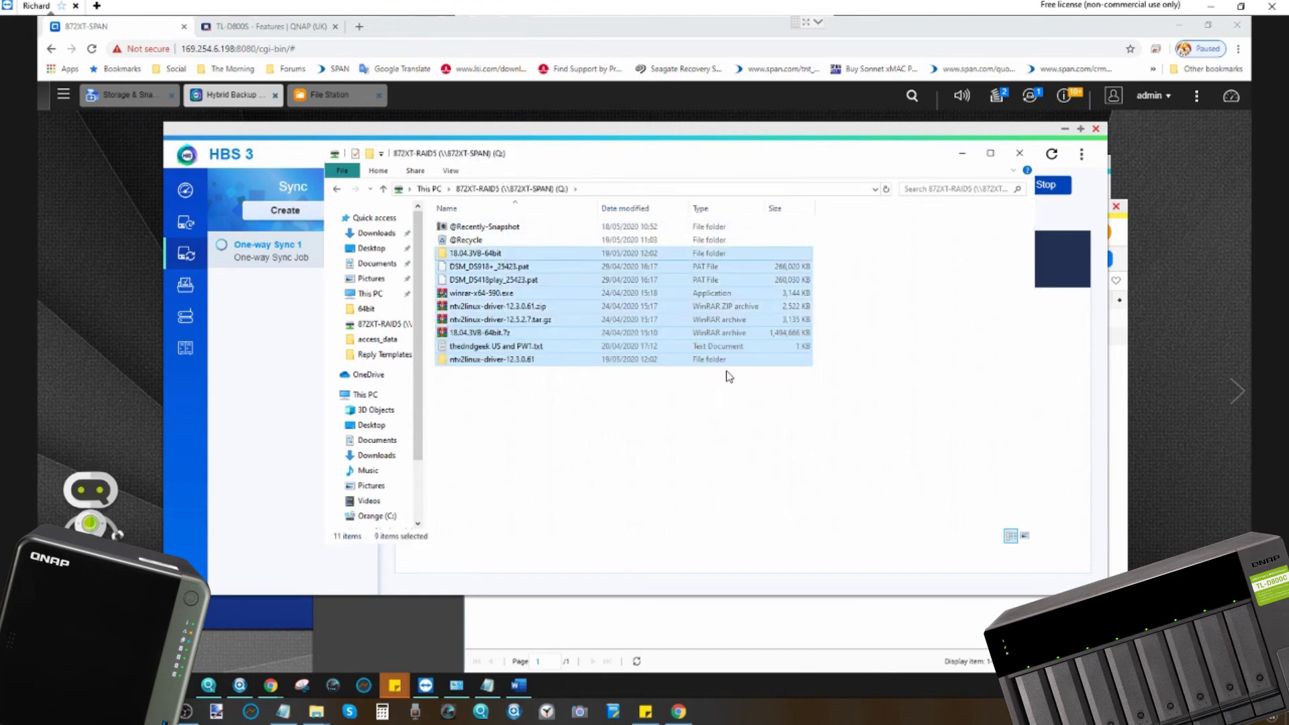
{"action": "left_click", "coordinate": [730, 376]}
{"action": "left_click", "coordinate": [428, 189]}
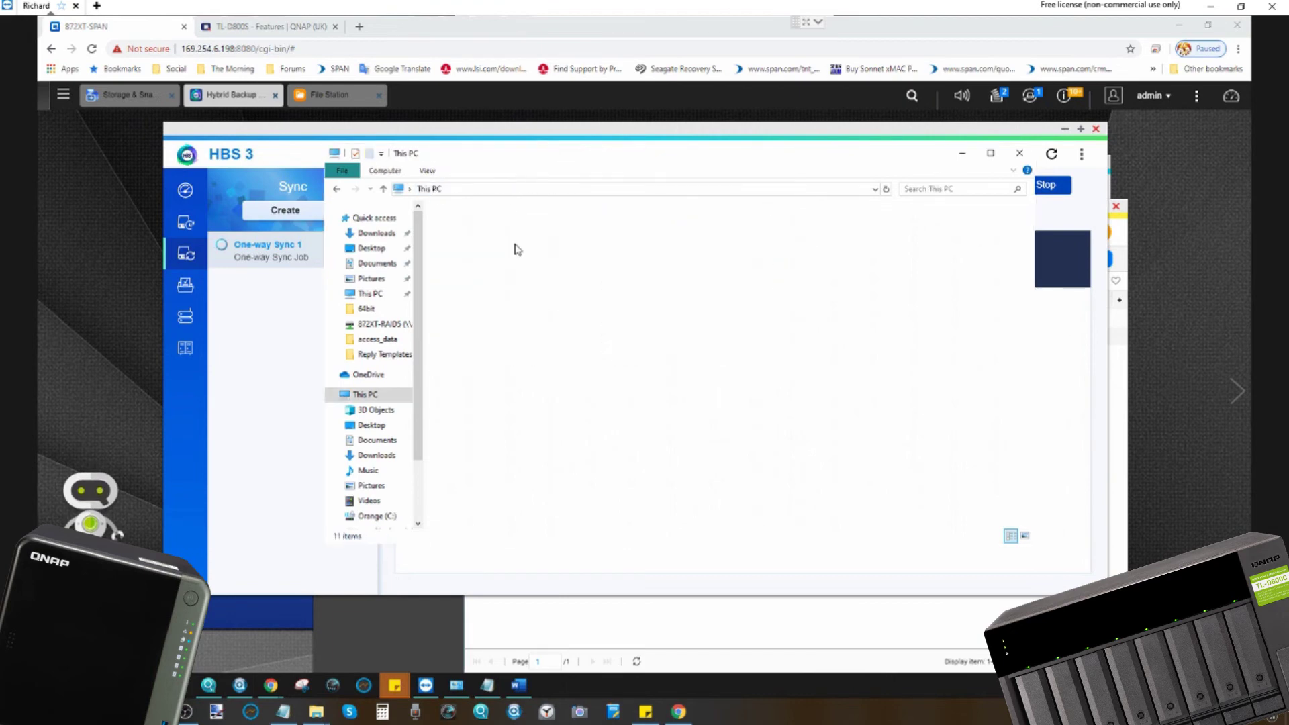
{"action": "left_click", "coordinate": [517, 450]}
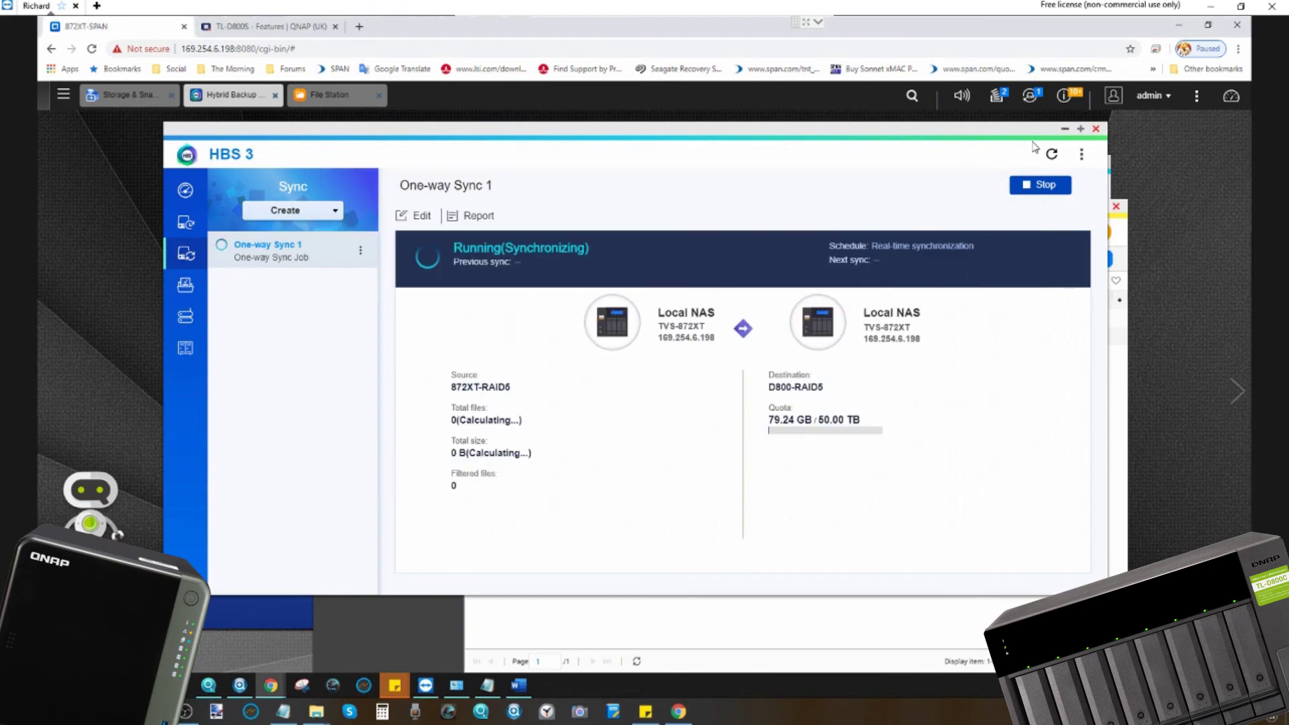
- Check the 872XT-RAID5 and D800-RAID5 folders in File Station, then return to Hybrid Backup Sync
{"action": "left_click", "coordinate": [1065, 130]}
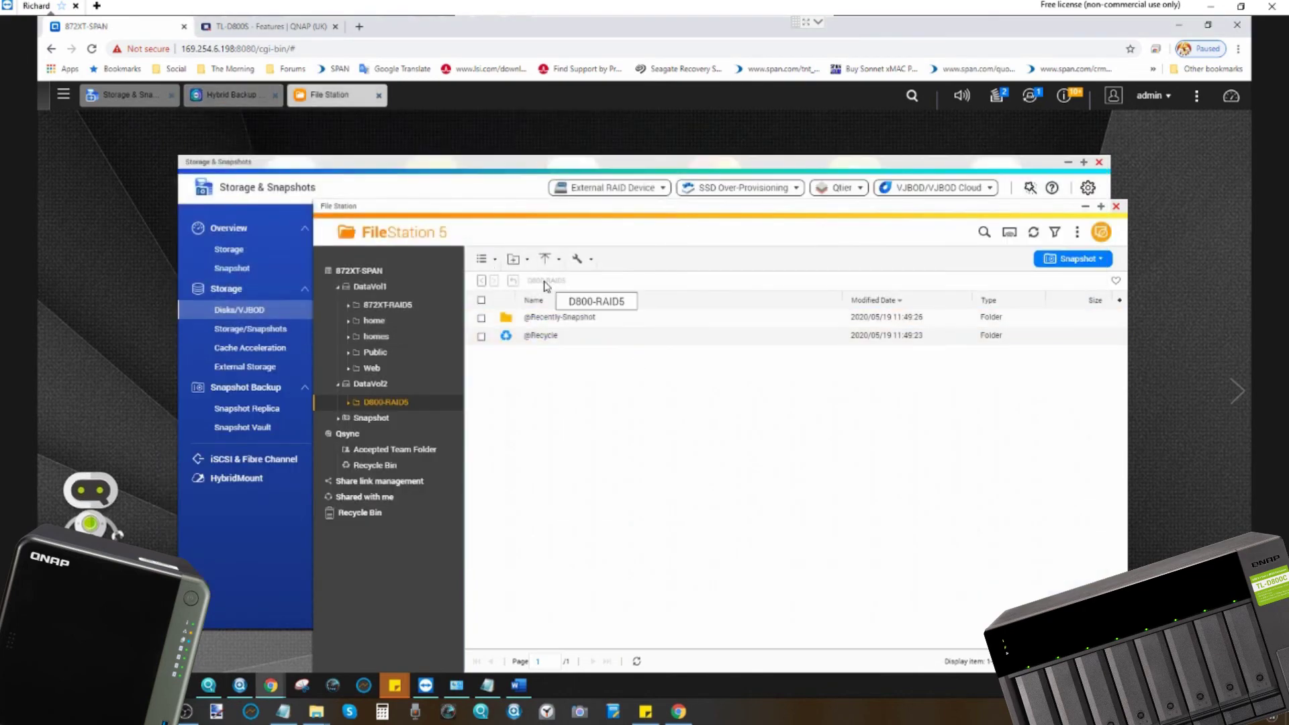
{"action": "left_click", "coordinate": [402, 306]}
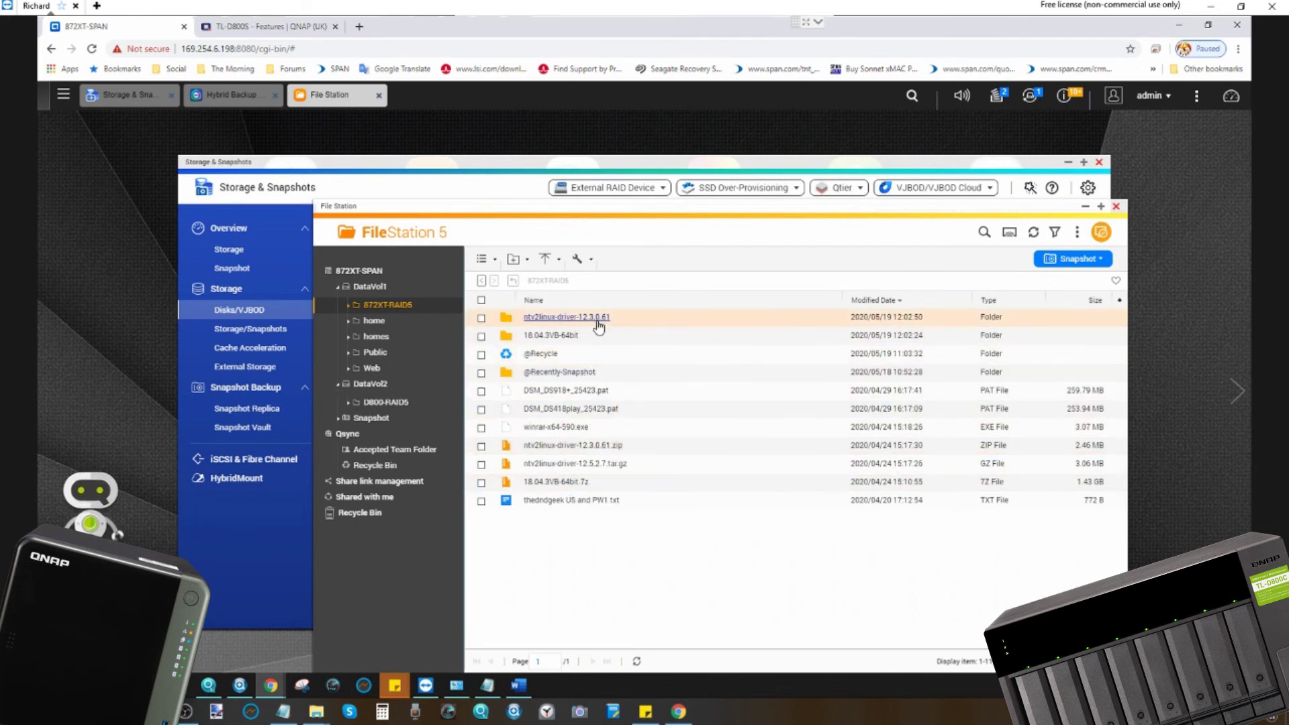
{"action": "left_click", "coordinate": [390, 403]}
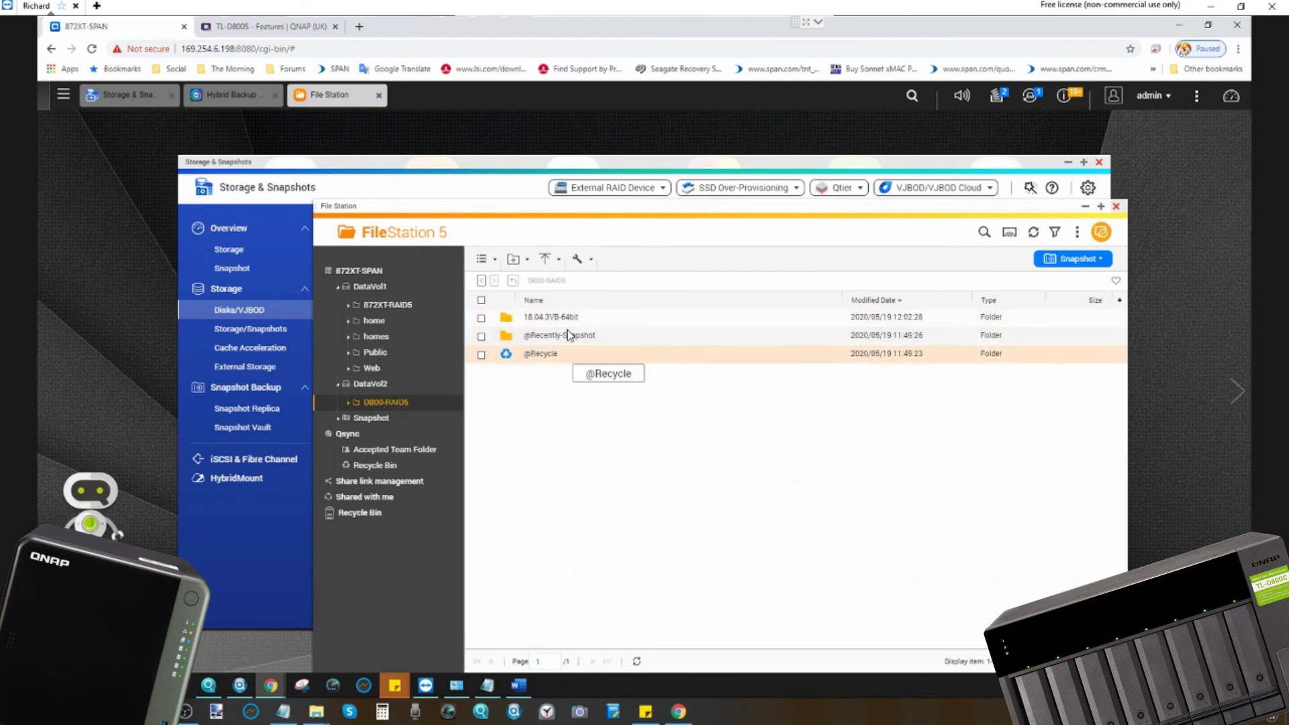
{"action": "left_click", "coordinate": [239, 98]}
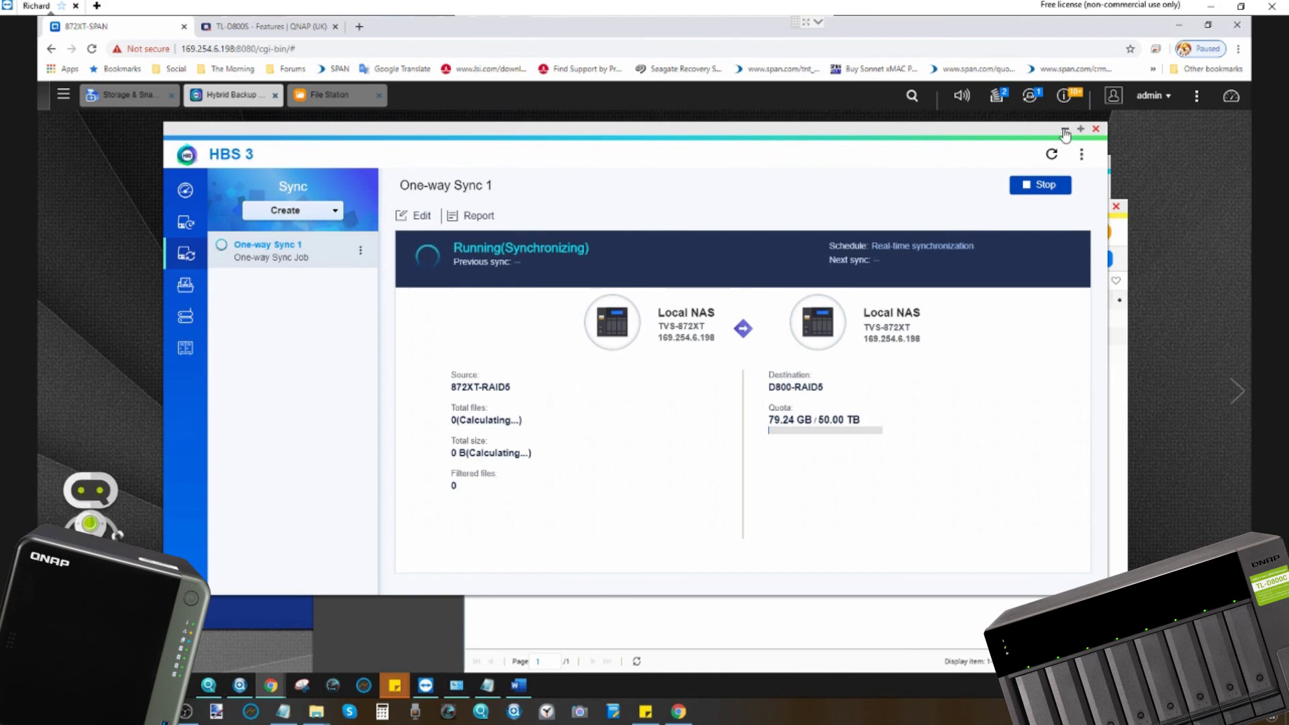
- Minimise Hybrid Backup Sync and bring the browser showing File Station to the front
{"action": "left_click", "coordinate": [1065, 132]}
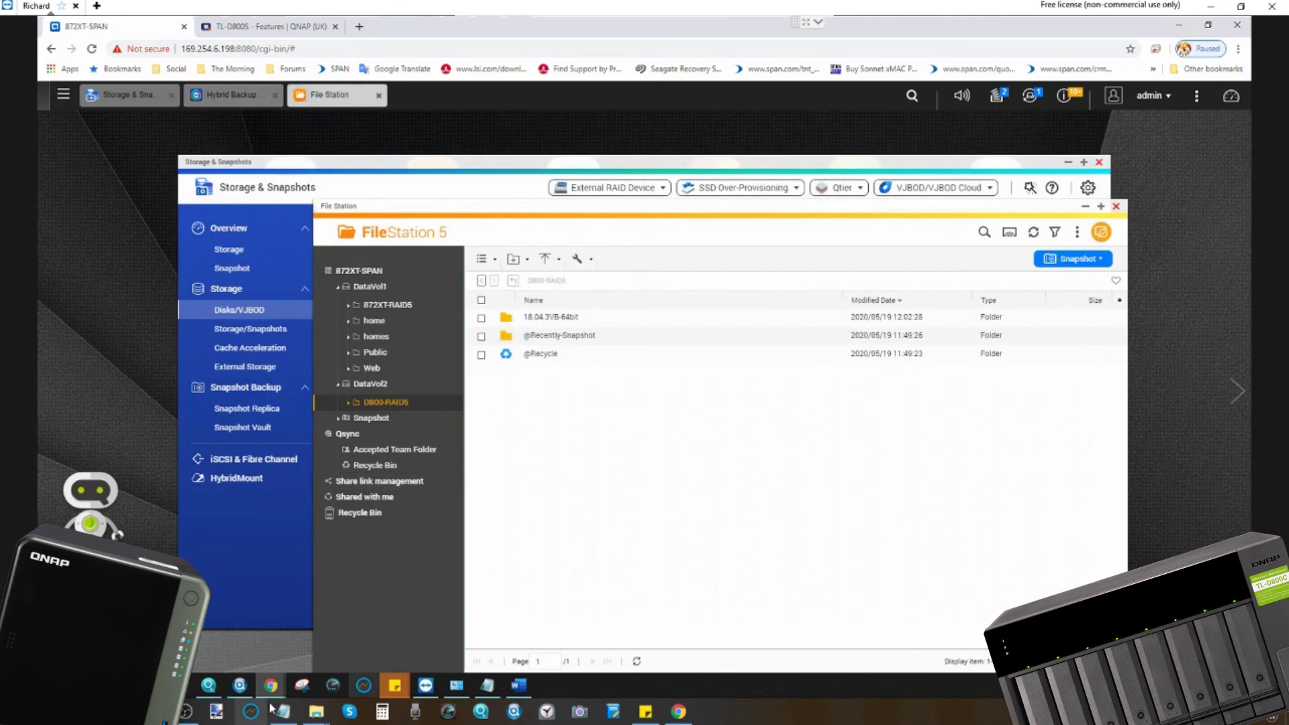
{"action": "mouse_move", "coordinate": [315, 715]}
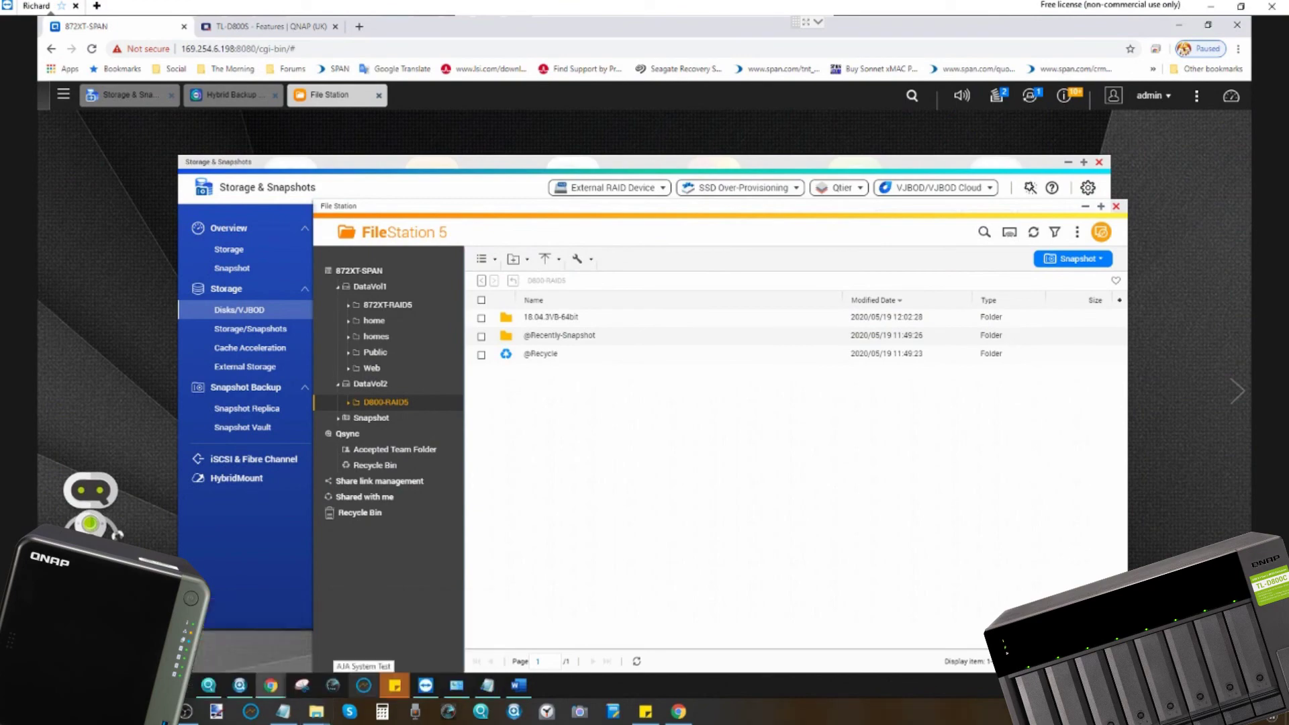
{"action": "mouse_move", "coordinate": [239, 685]}
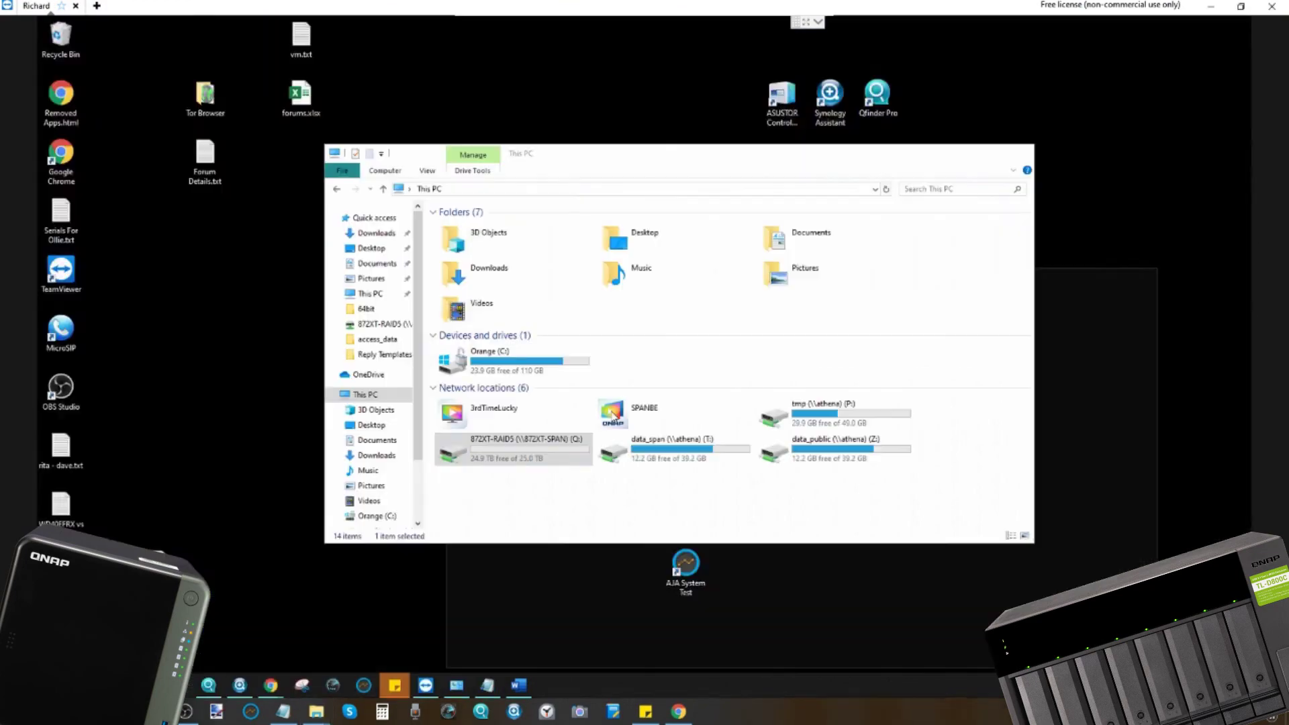
{"action": "left_click", "coordinate": [245, 631]}
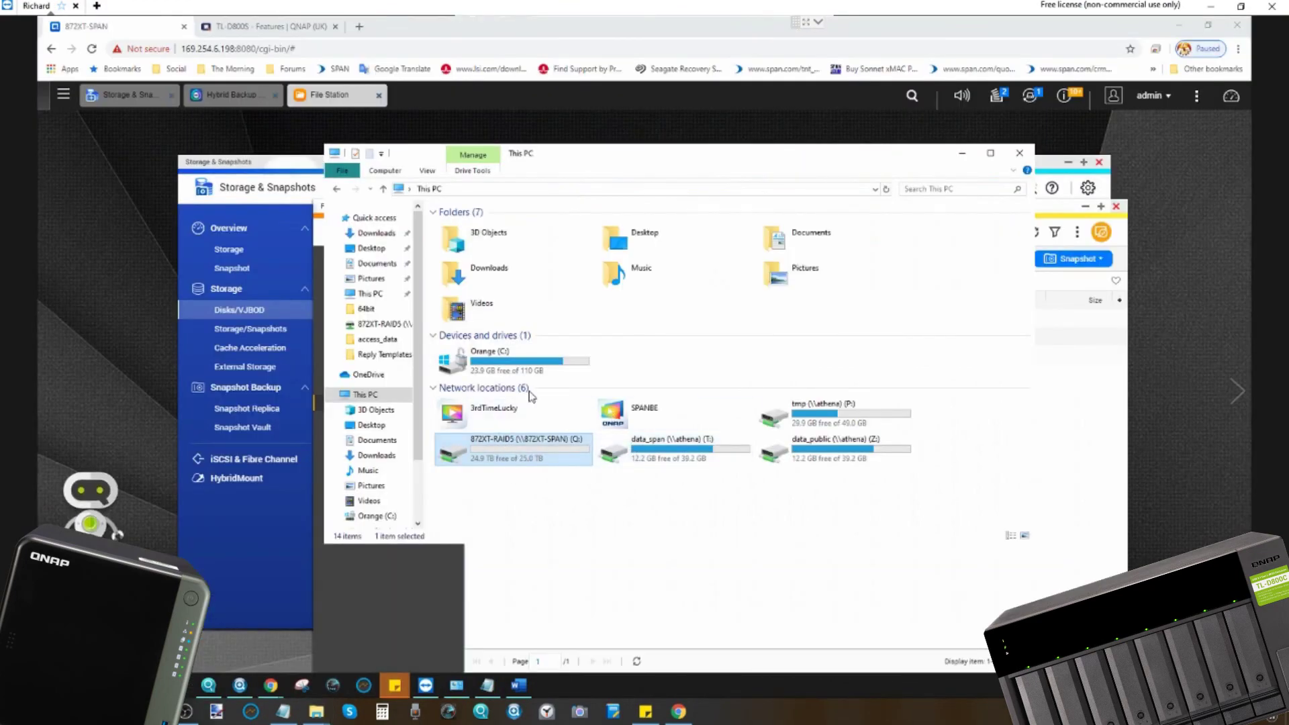
{"action": "left_click", "coordinate": [281, 123]}
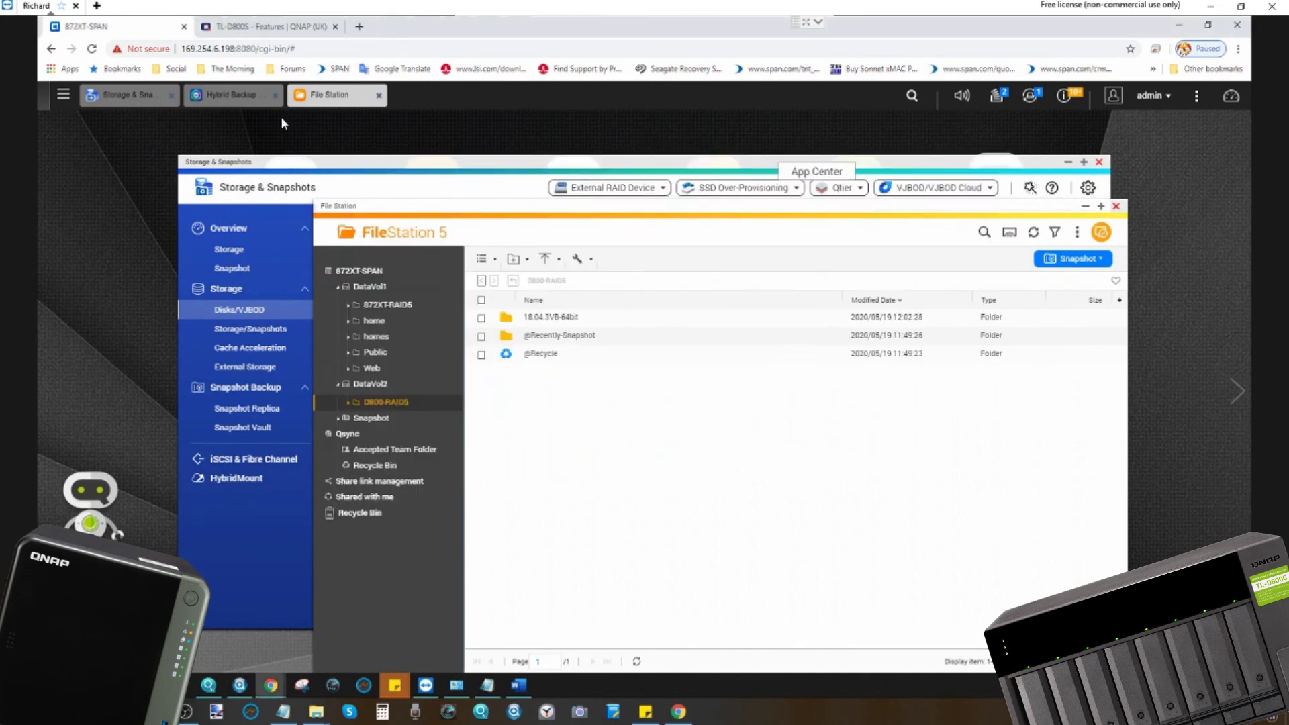
- Compare D800-RAID5 against the 872XT-RAID5 source listing and select all 11 items in D800-RAID5
{"action": "left_click", "coordinate": [375, 307]}
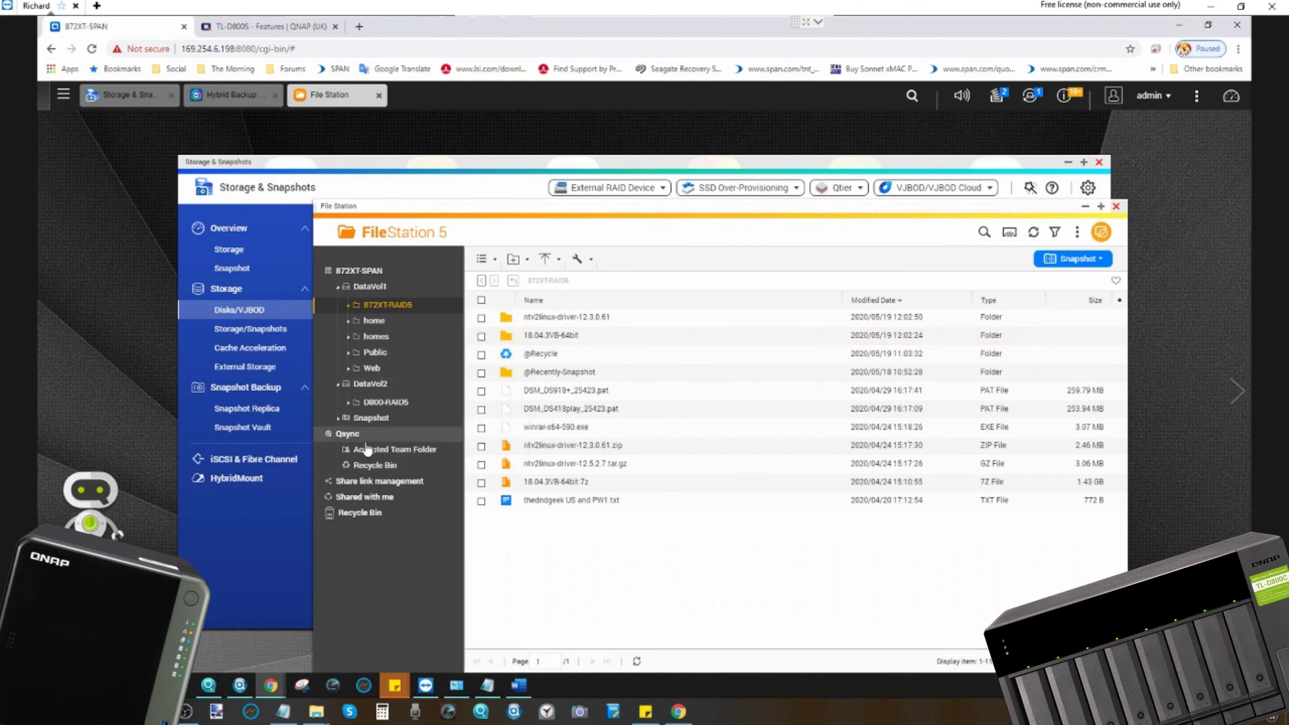
{"action": "left_click", "coordinate": [385, 404]}
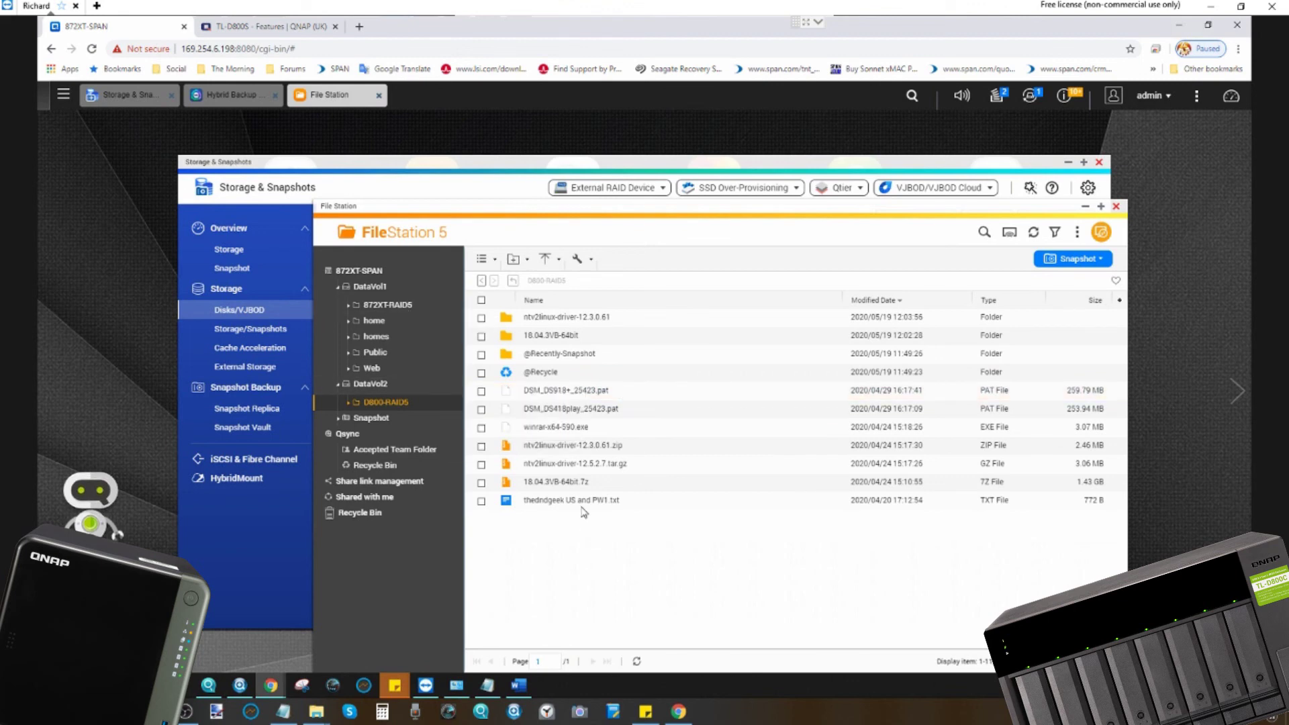
{"action": "left_click", "coordinate": [558, 317]}
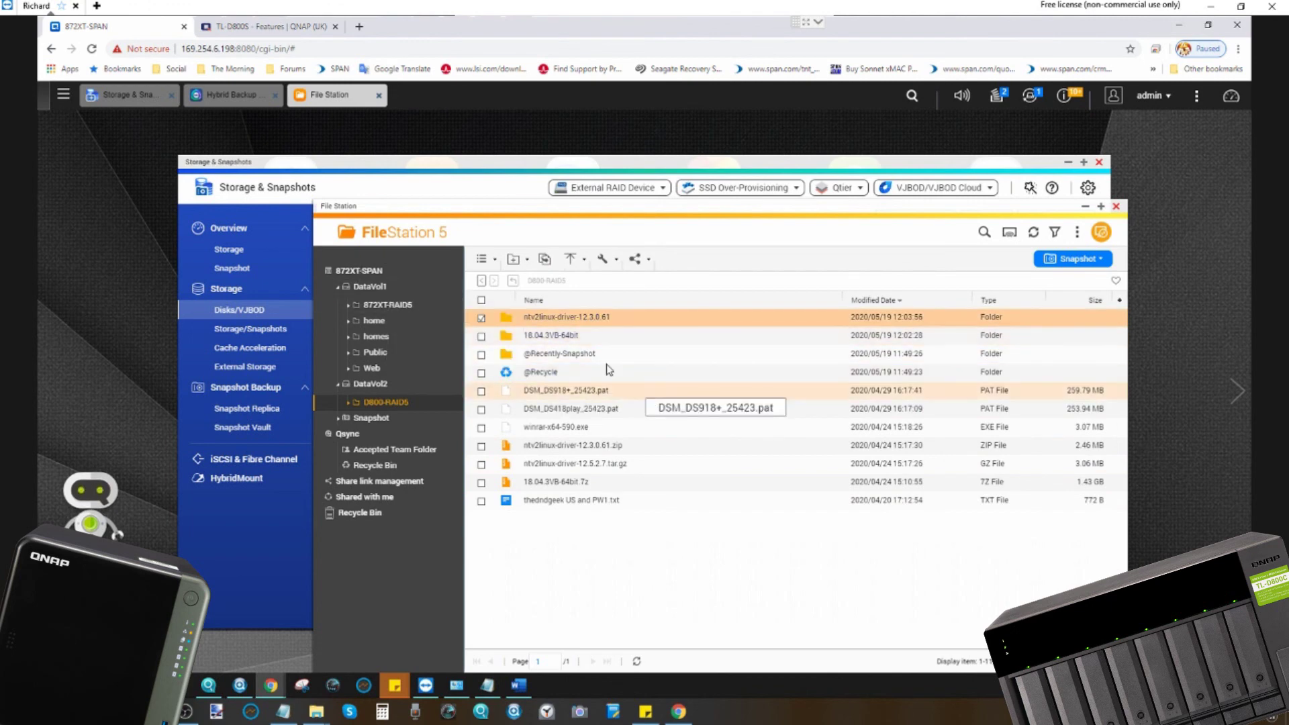
{"action": "left_click", "coordinate": [433, 306]}
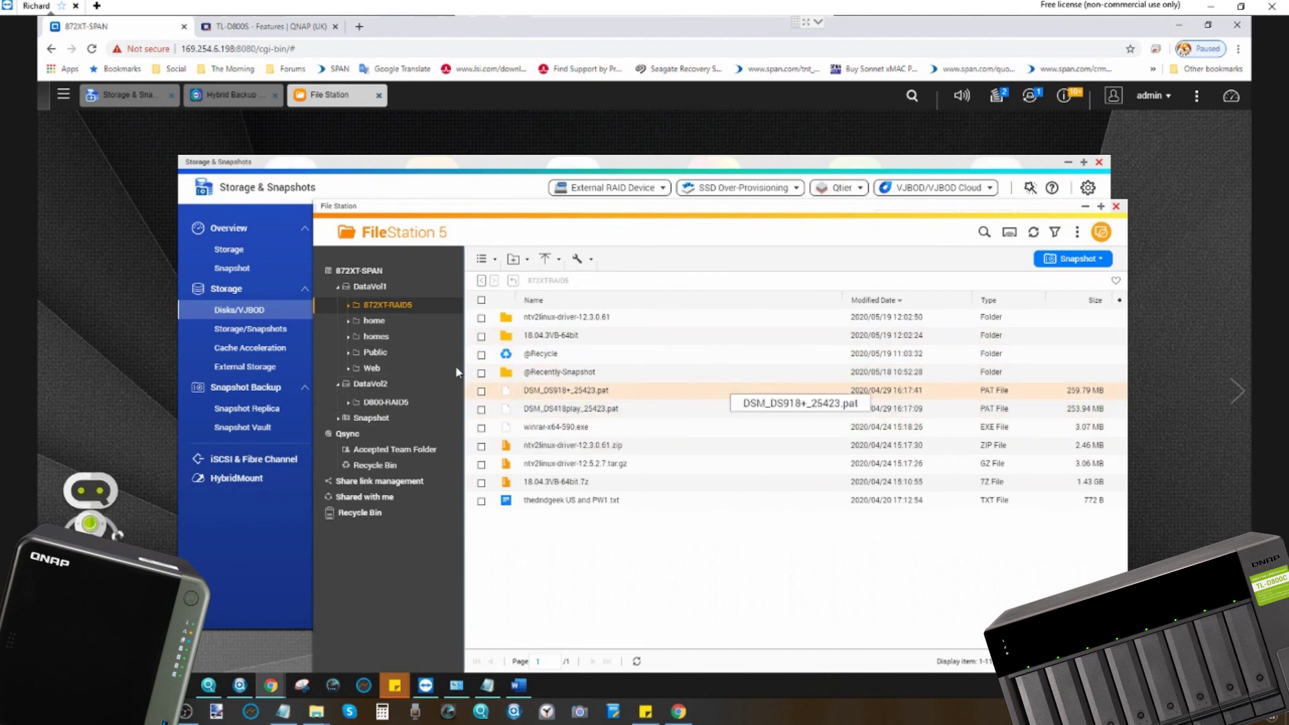
{"action": "left_click", "coordinate": [386, 402]}
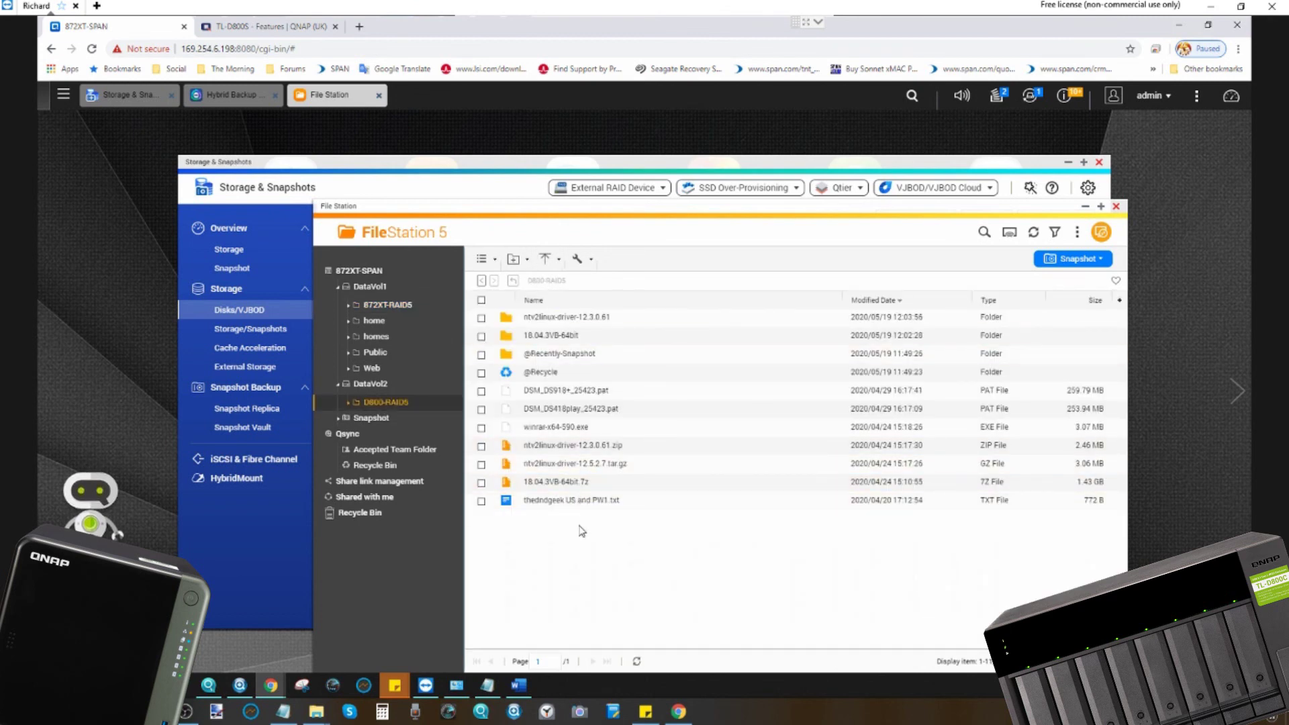
{"action": "key", "text": "ctrl+a"}
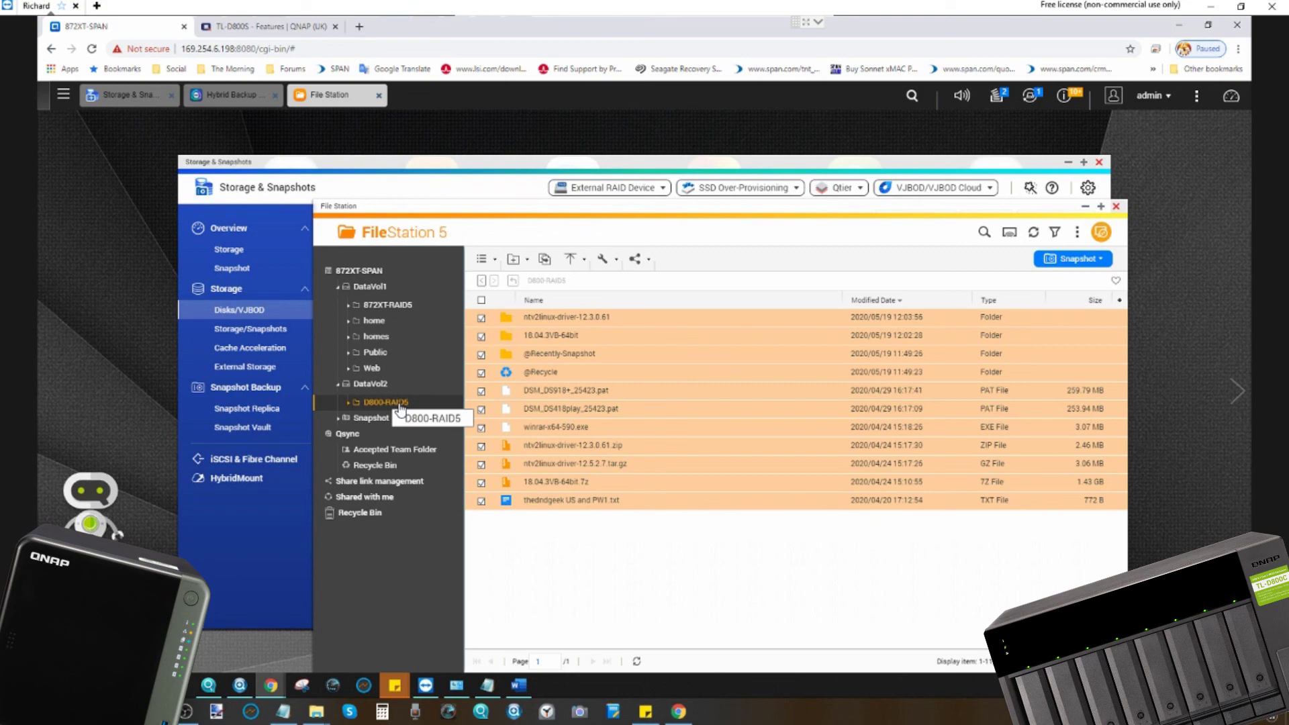
{"action": "left_click", "coordinate": [232, 96]}
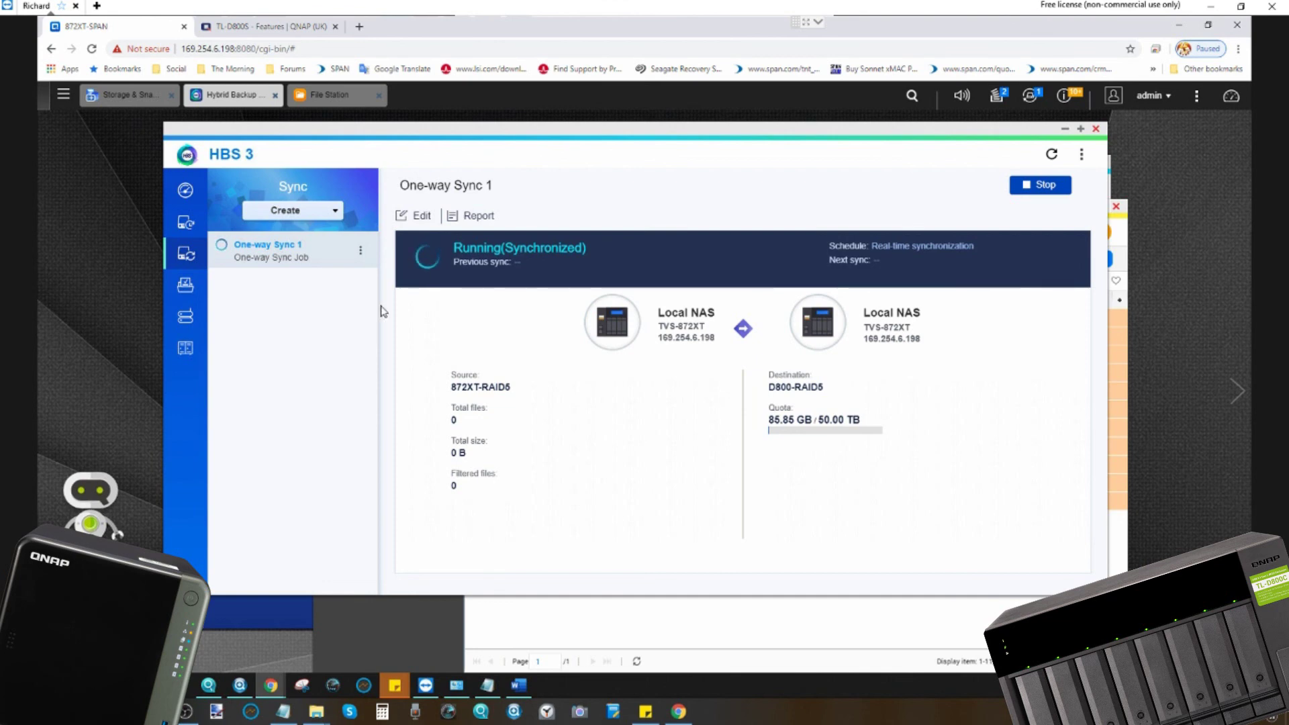
- Browse the Backup & Restore, Jobs and Services sections, ending on the HBS 3 Overview
{"action": "left_click", "coordinate": [194, 218]}
{"action": "left_click", "coordinate": [186, 284]}
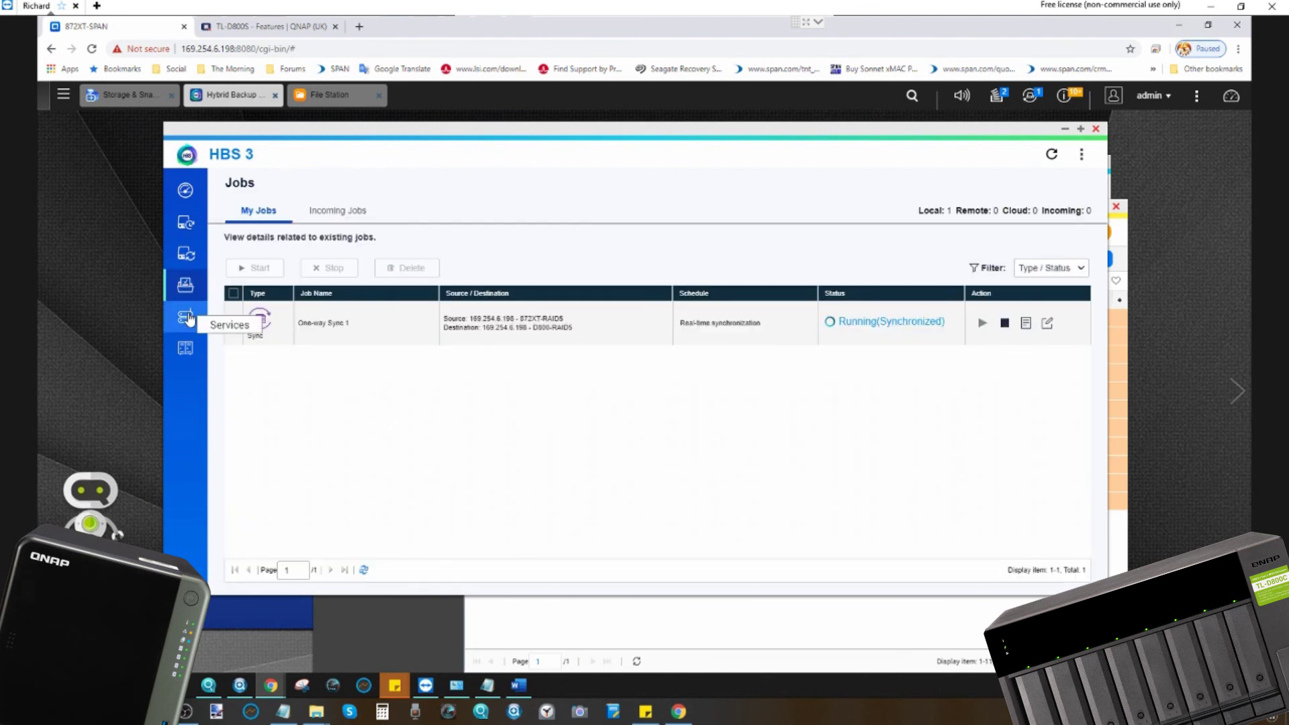
{"action": "left_click", "coordinate": [180, 319]}
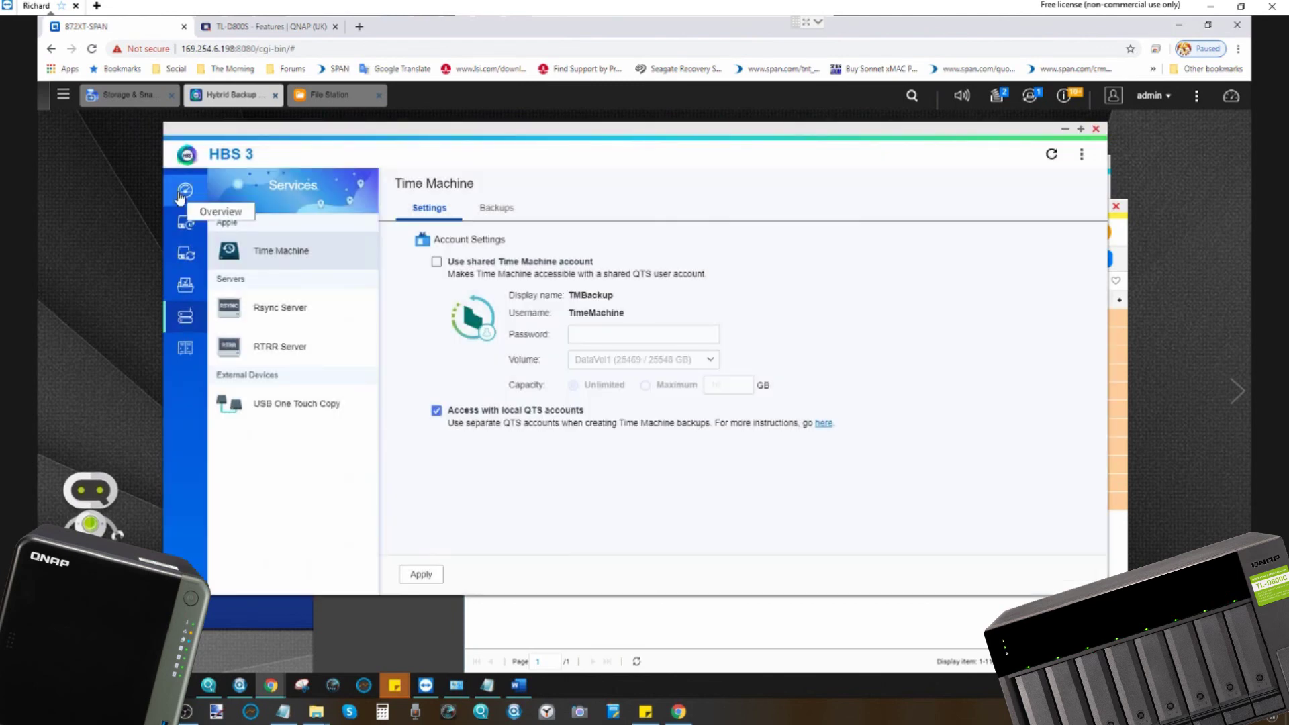
{"action": "left_click", "coordinate": [186, 193]}
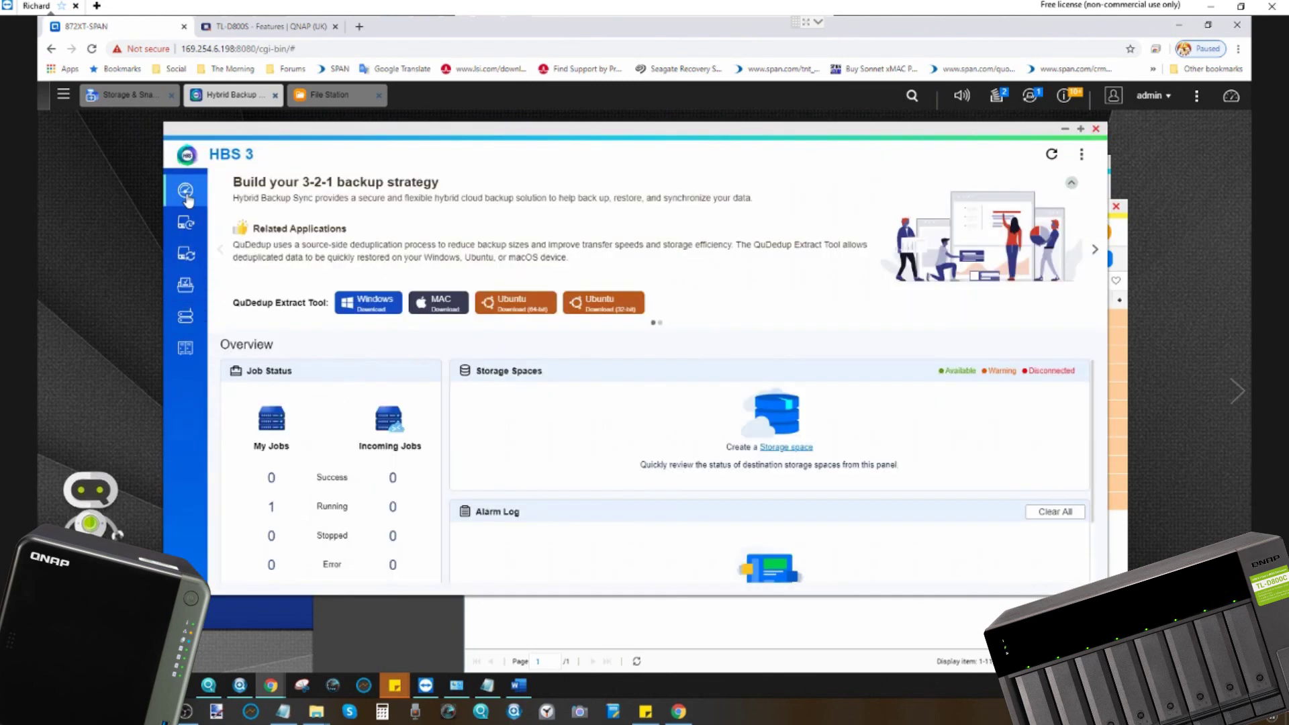